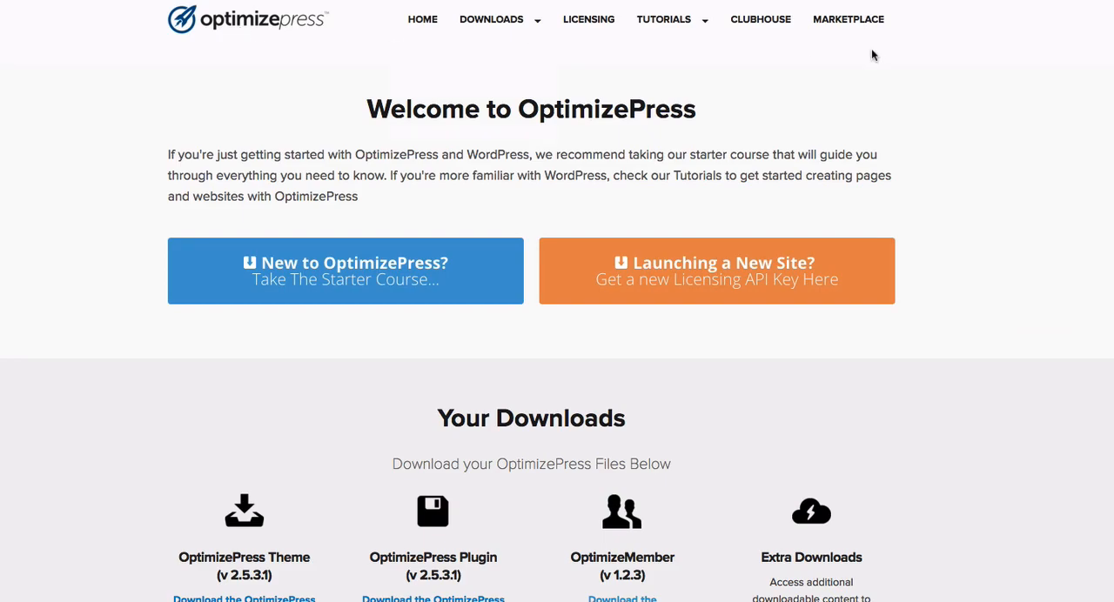
# - Open the OptimizePress Marketplace and view its Landing Pages templates
pyautogui.click(861, 25)
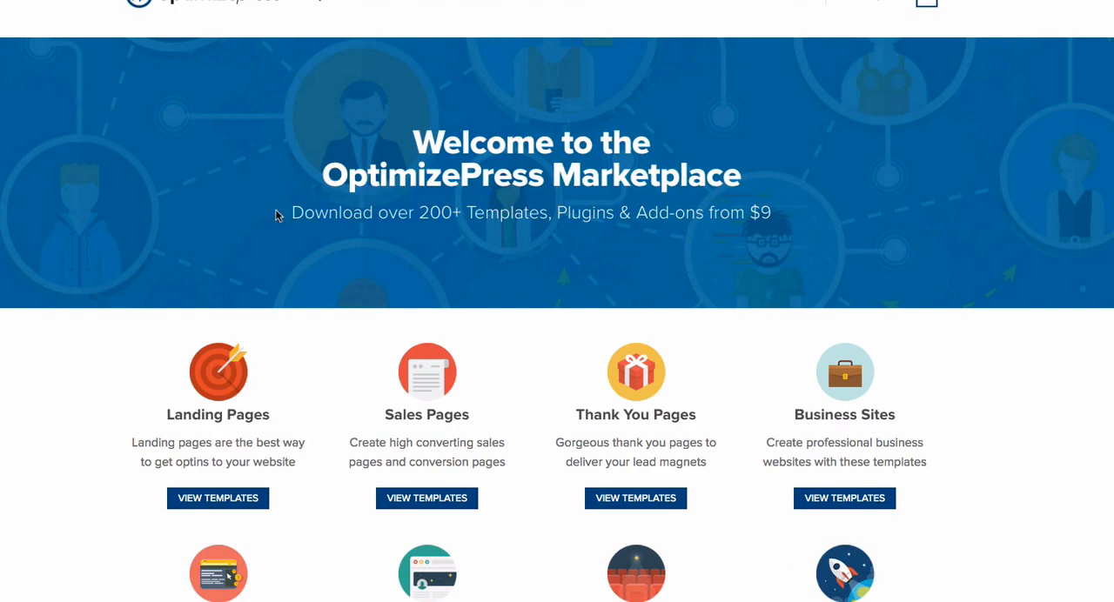
pyautogui.scroll(1, 277, 225)
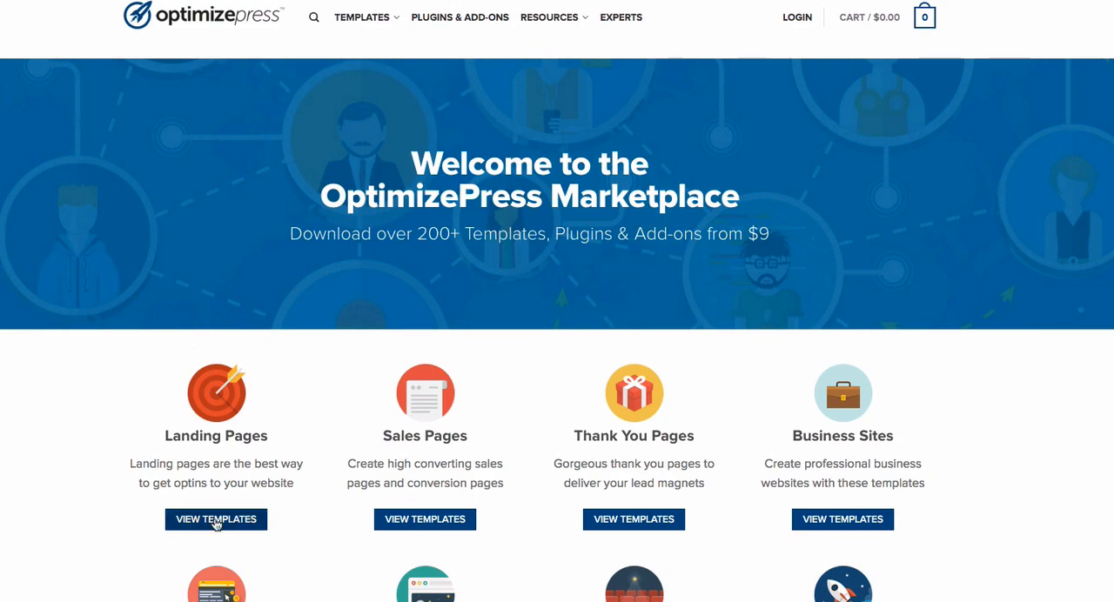
pyautogui.click(216, 520)
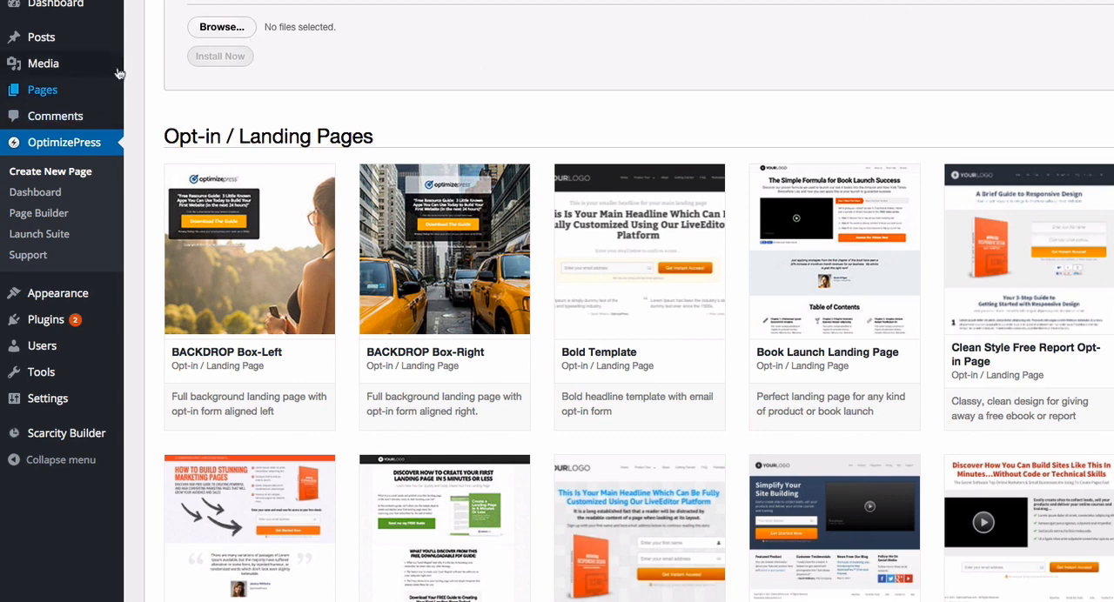
# - Start a new page from the Secret-Sale Style Opt In Template in the Opt-in / Landing Pages collection
pyautogui.moveTo(75, 72)
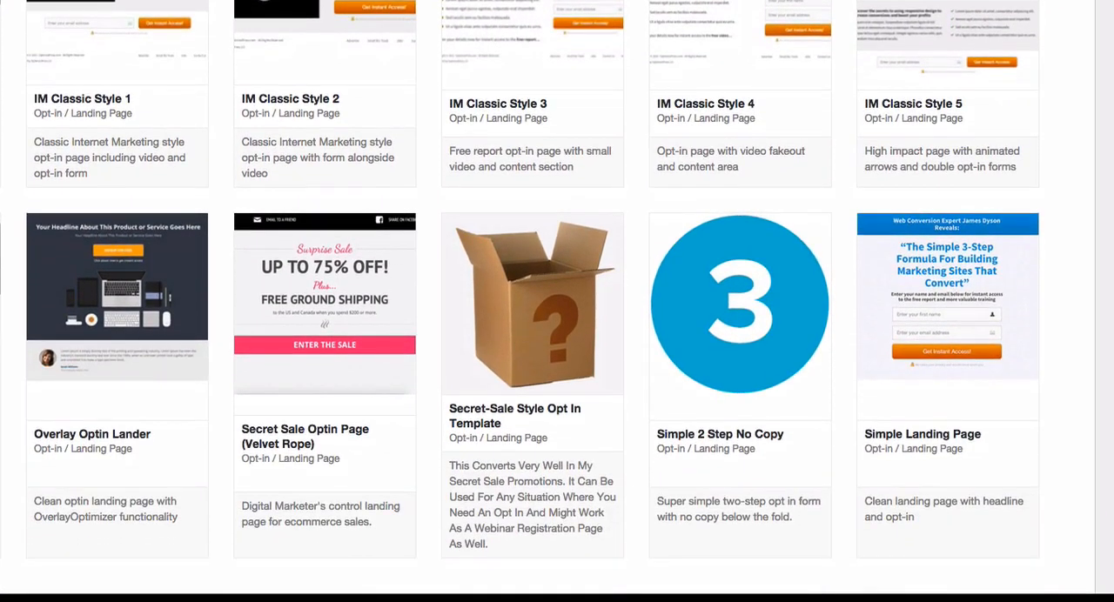
pyautogui.scroll(-3, 557, 296)
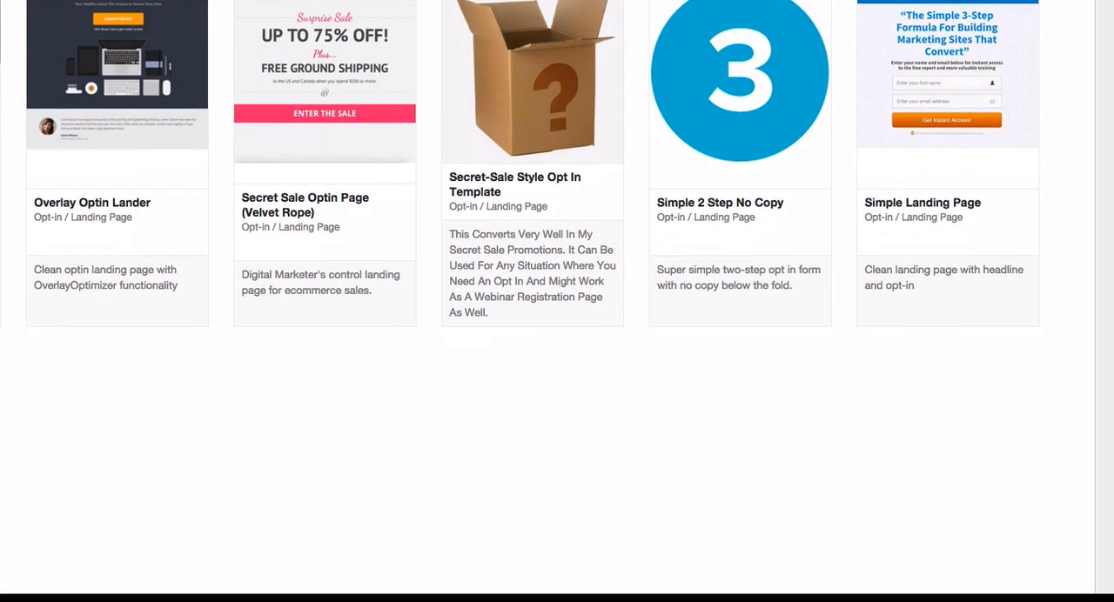
pyautogui.moveTo(555, 108)
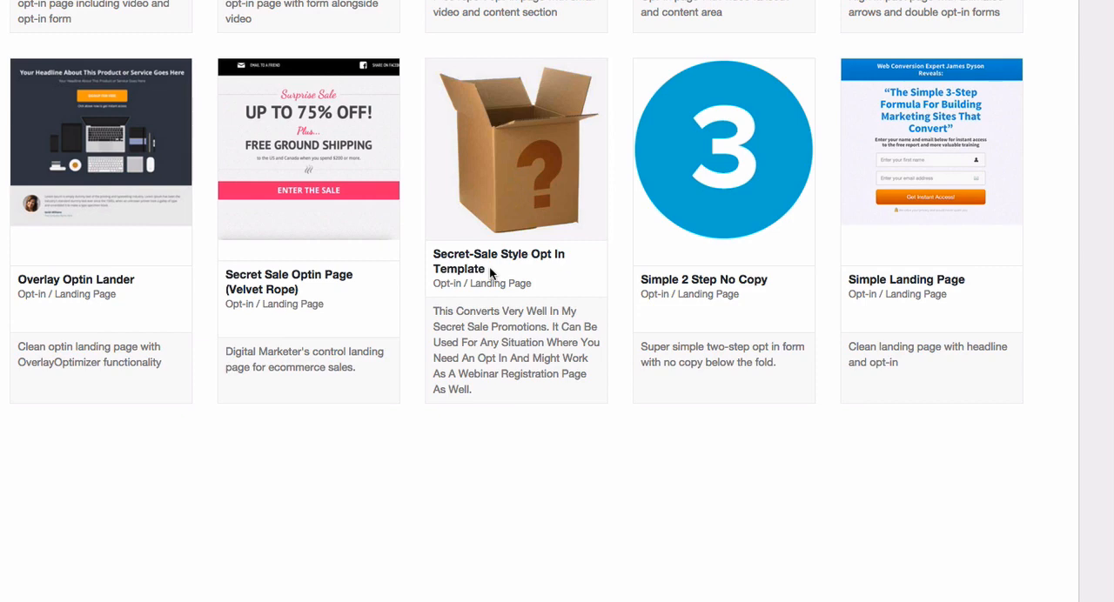
pyautogui.moveTo(499, 205)
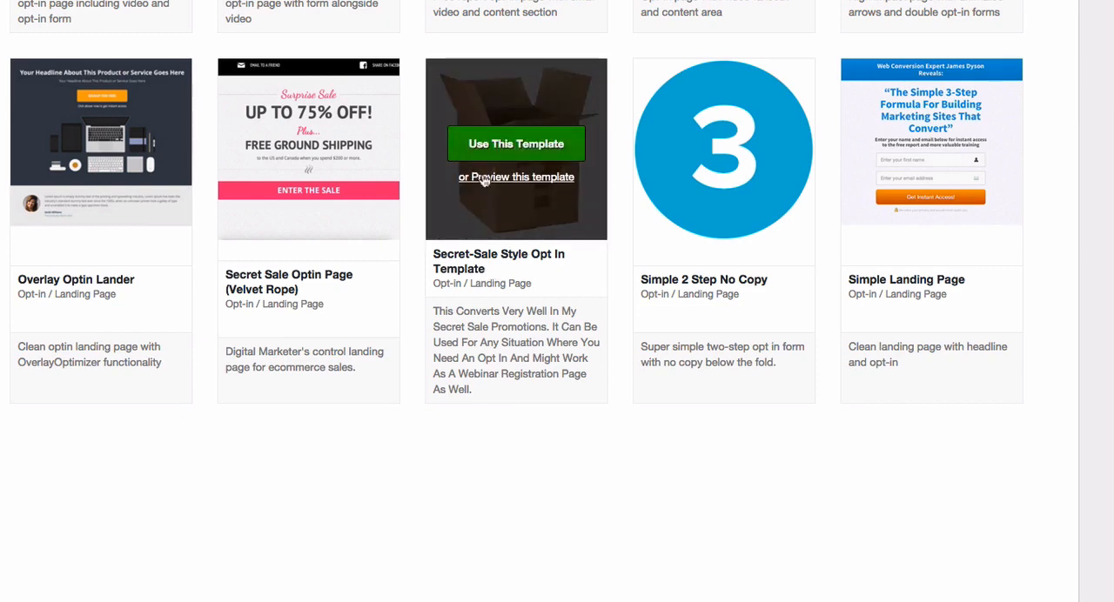
pyautogui.click(512, 144)
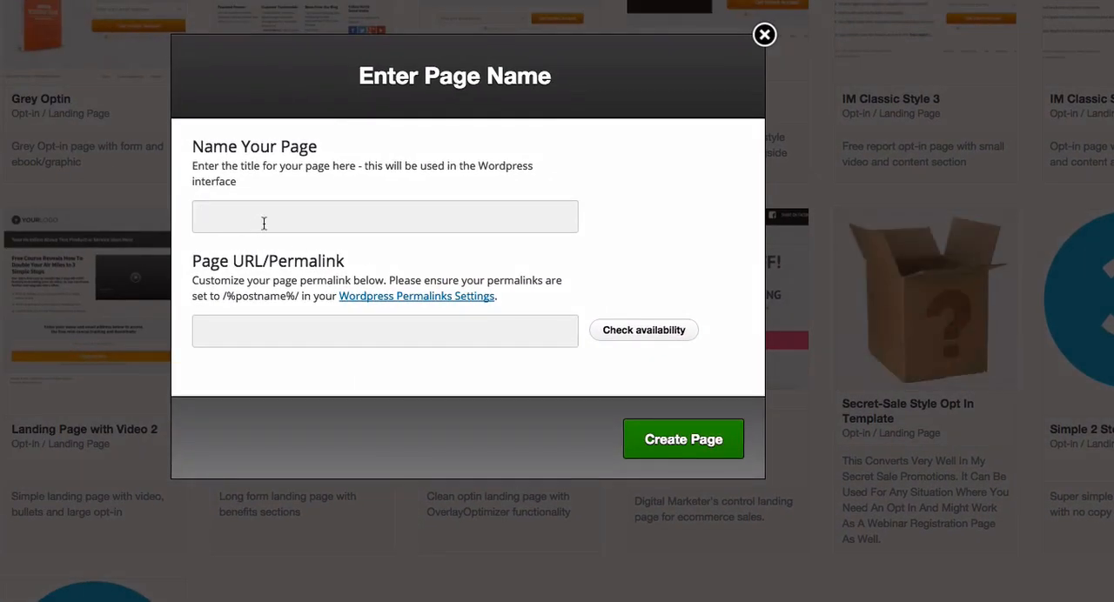
# - Name the page "Secret Sale Style Template Test" and create it
pyautogui.write('Secret Sale Sy')
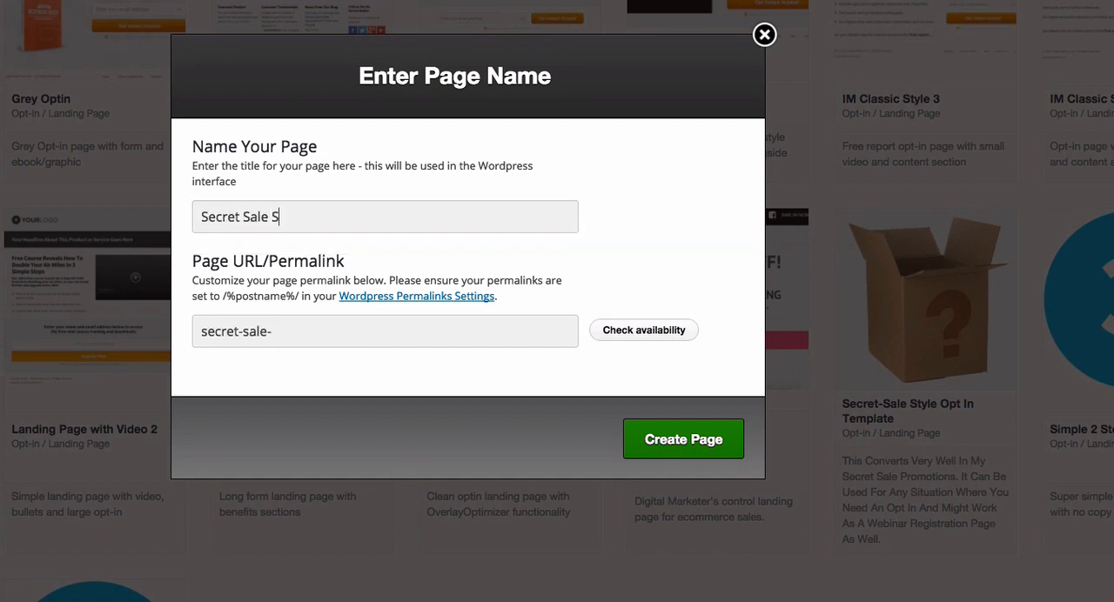
pyautogui.press('BackSpace')
pyautogui.press('BackSpace')
pyautogui.write('Style zt')
pyautogui.press('BackSpace')
pyautogui.press('BackSpace')
pyautogui.write('Template Test')
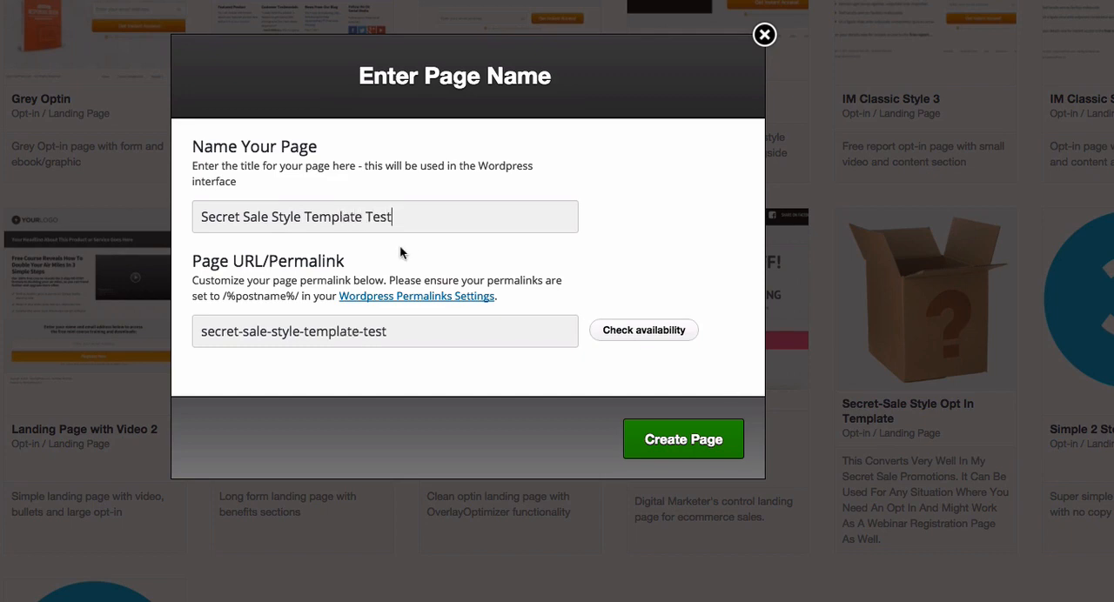
pyautogui.click(677, 441)
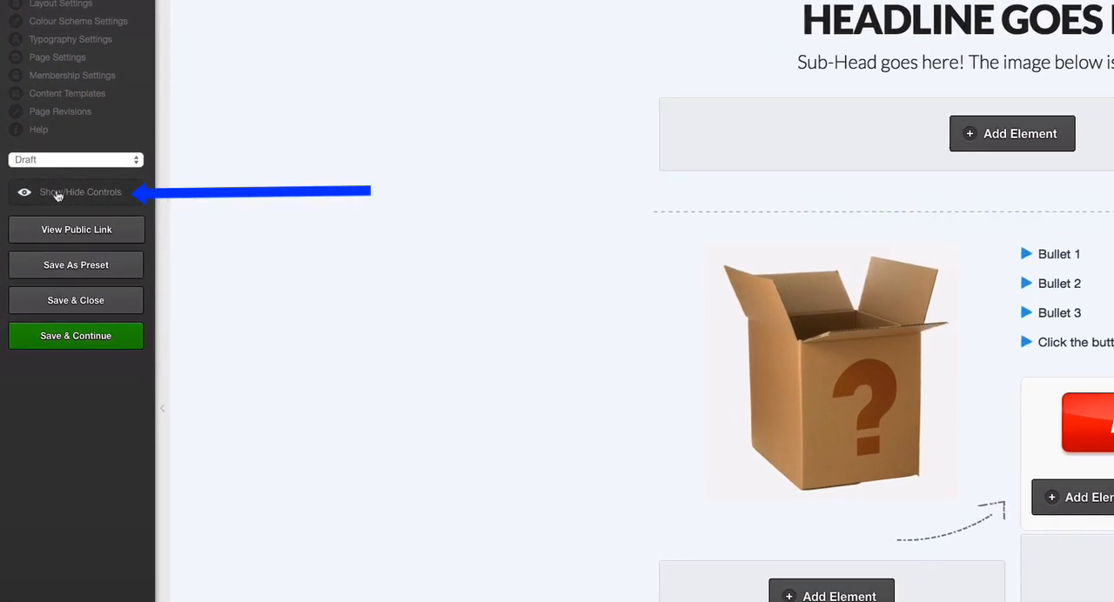
# - Hide the layout controls and replace the main headline's text with "How To Grow Huge Tomatoes"
pyautogui.click(66, 195)
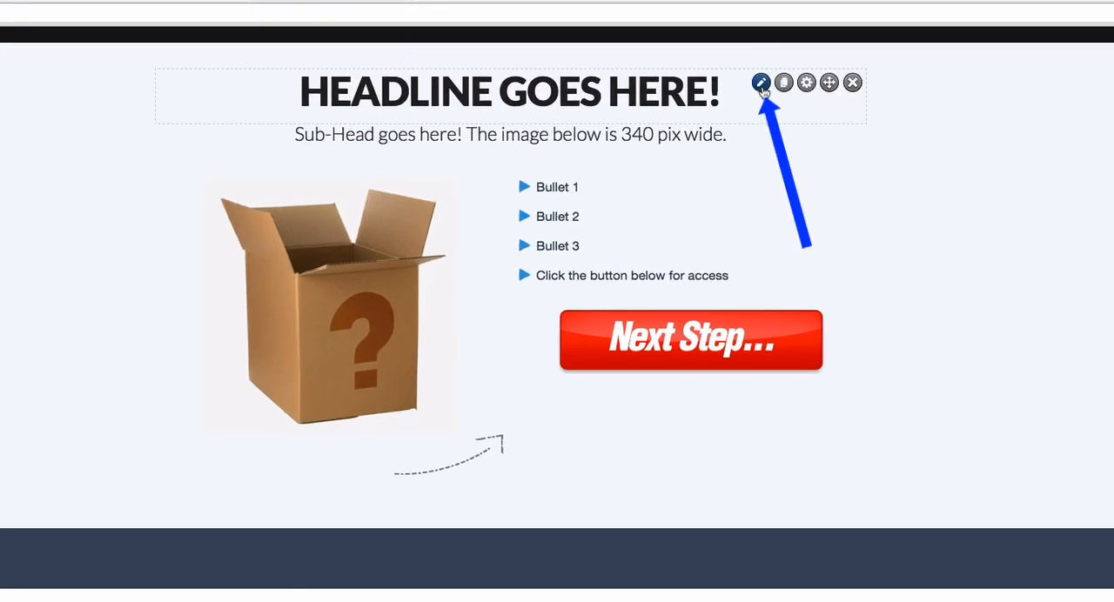
pyautogui.click(762, 87)
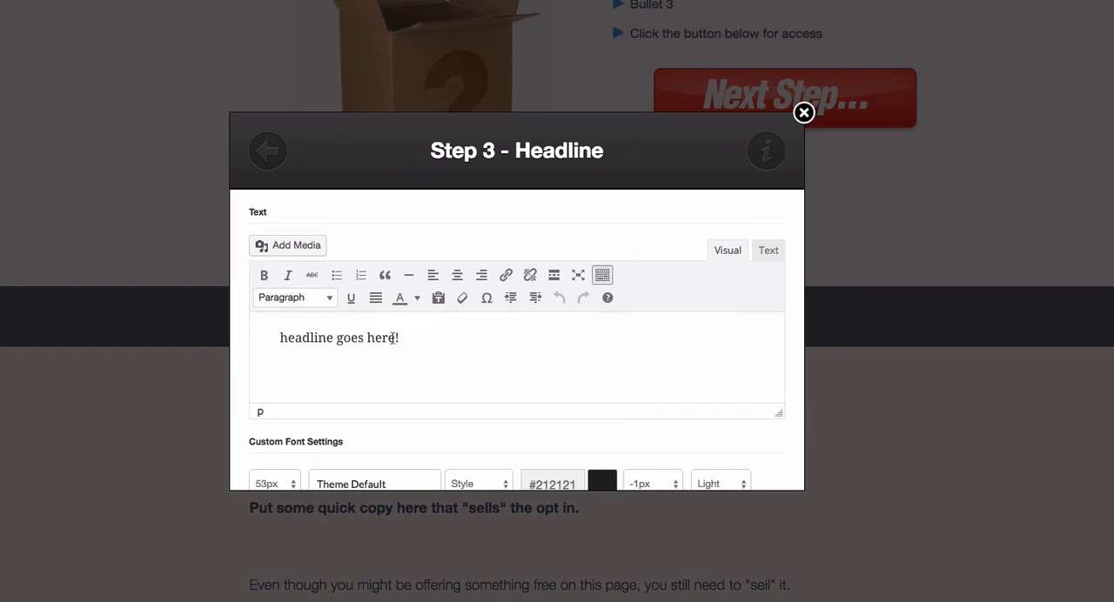
pyautogui.moveTo(400, 338); pyautogui.dragTo(244, 340)
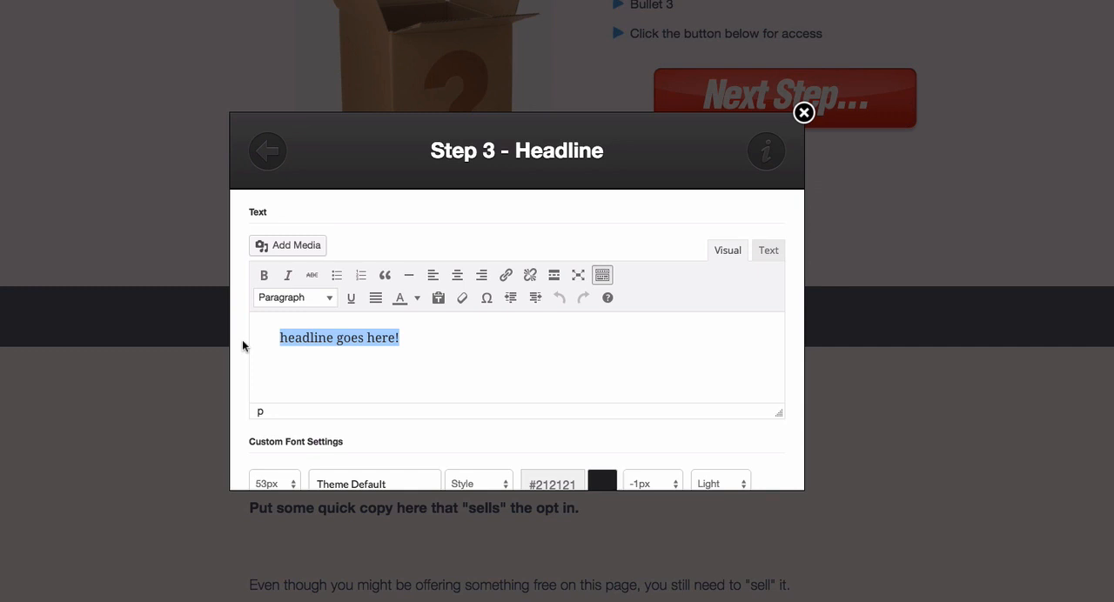
pyautogui.write('Ho')
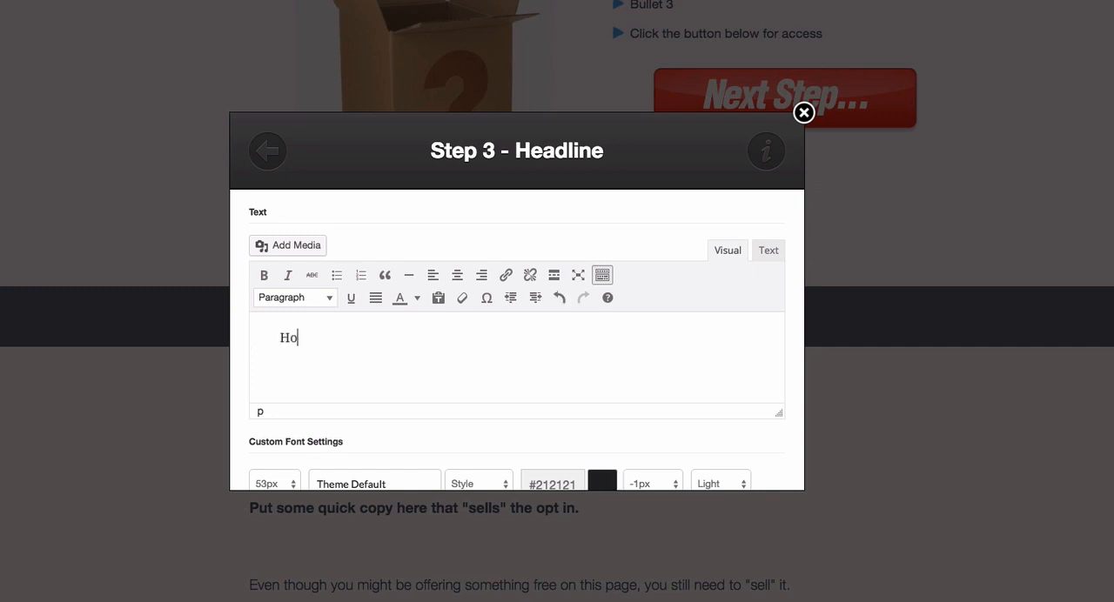
pyautogui.write('w To Grow Huge Tomoates')
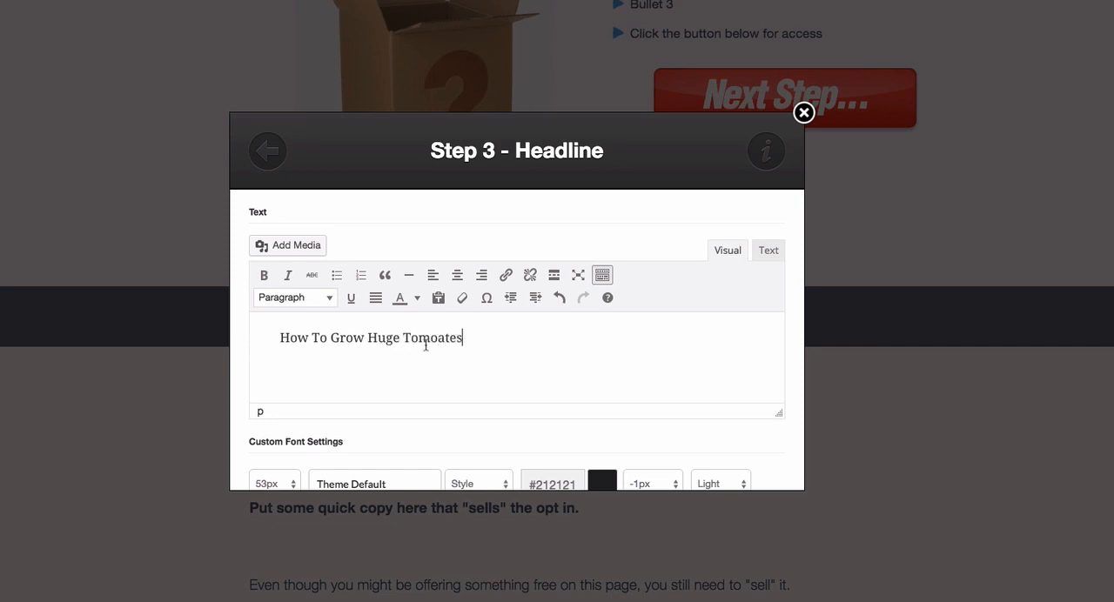
pyautogui.moveTo(431, 337); pyautogui.dragTo(449, 339)
pyautogui.write('ato')
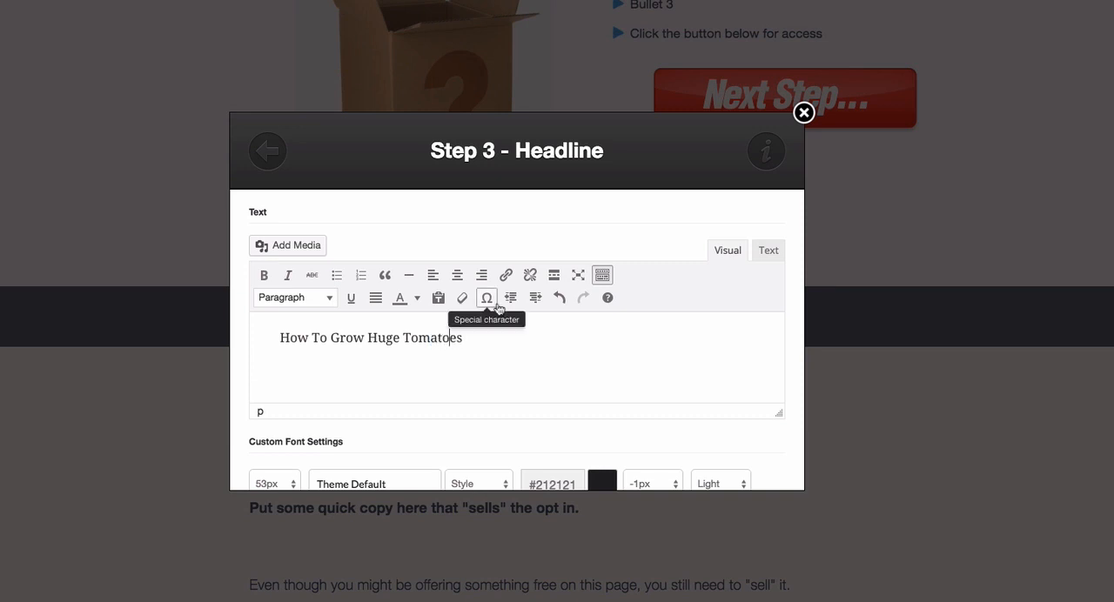
pyautogui.scroll(-3, 520, 324)
pyautogui.scroll(-5, 519, 324)
pyautogui.click(746, 462)
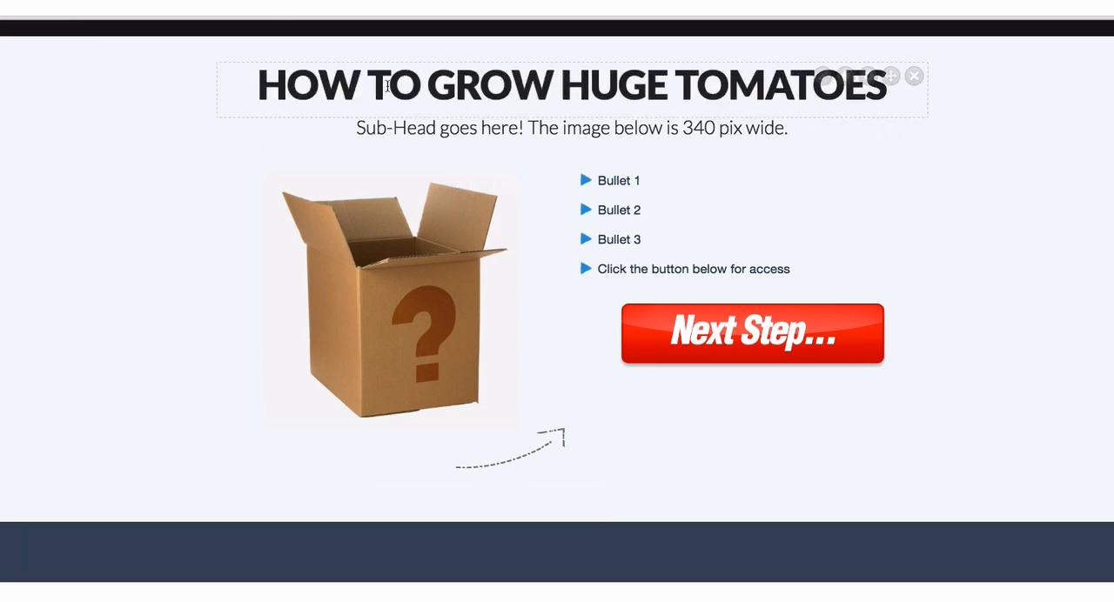
# - Replace the sub-headline text above the box image with "...Even If You've Killed Every Plant You've Ever Looked At"
pyautogui.moveTo(385, 135)
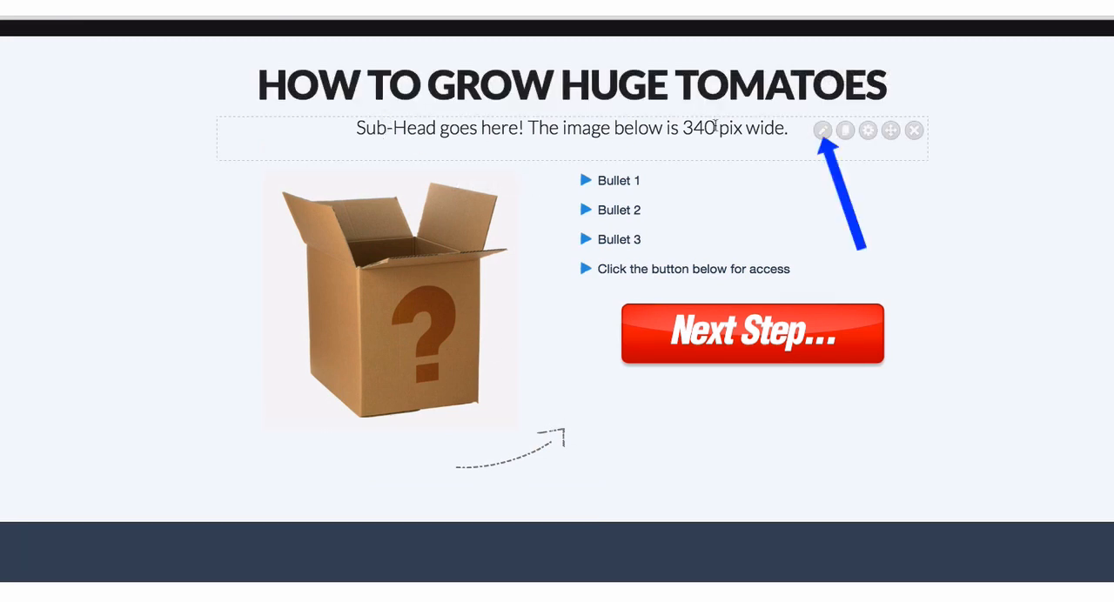
pyautogui.click(822, 130)
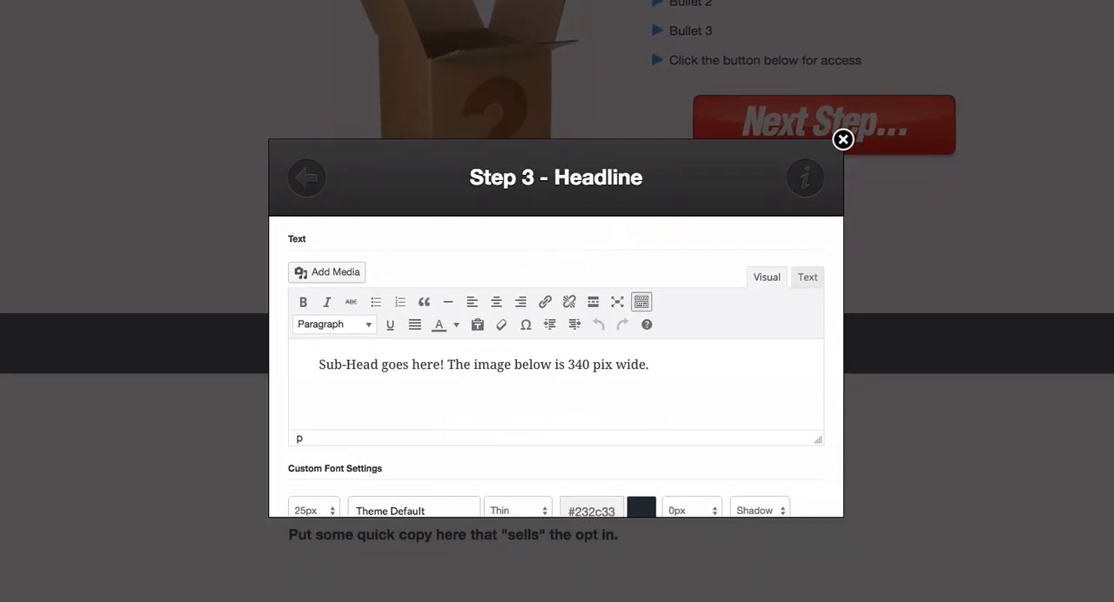
pyautogui.moveTo(655, 366); pyautogui.dragTo(284, 367)
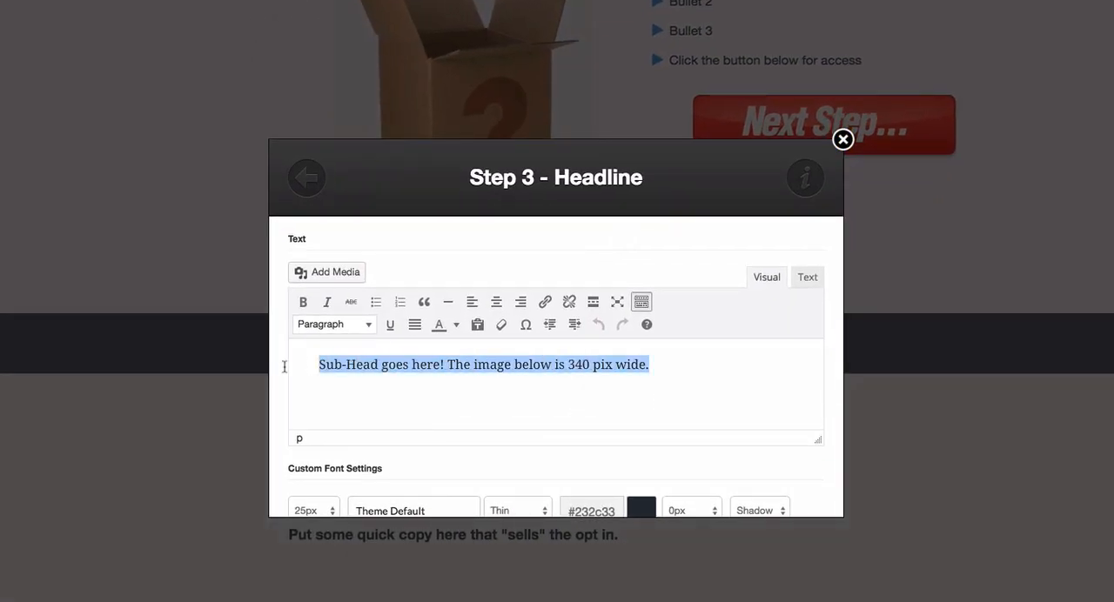
pyautogui.write('...')
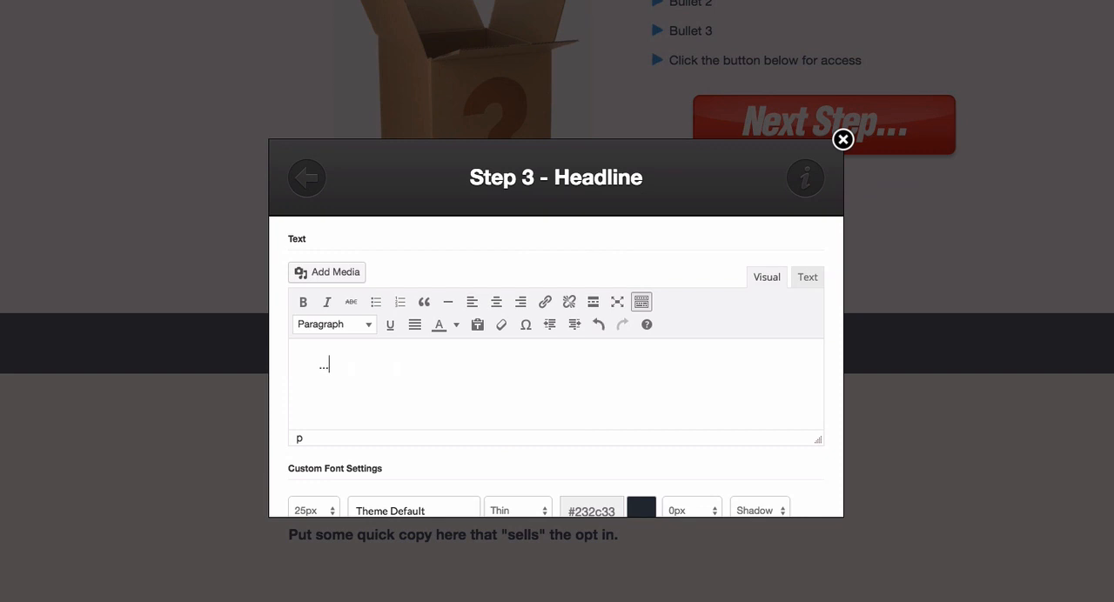
pyautogui.write("Even If You've Kill")
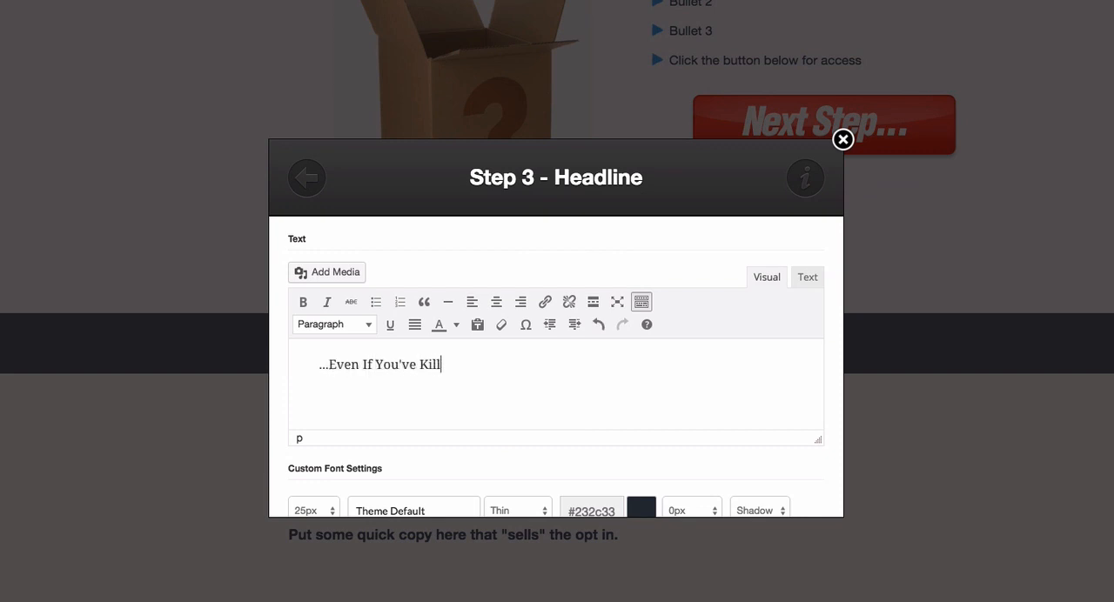
pyautogui.write("ed Every Plant You've Ever Looke")
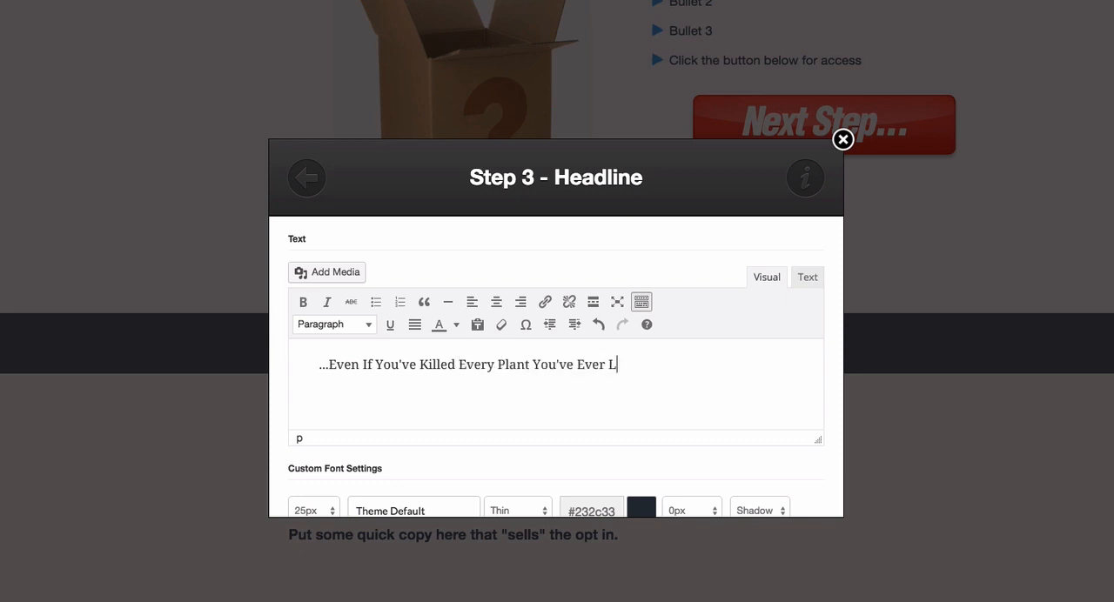
pyautogui.write('d At')
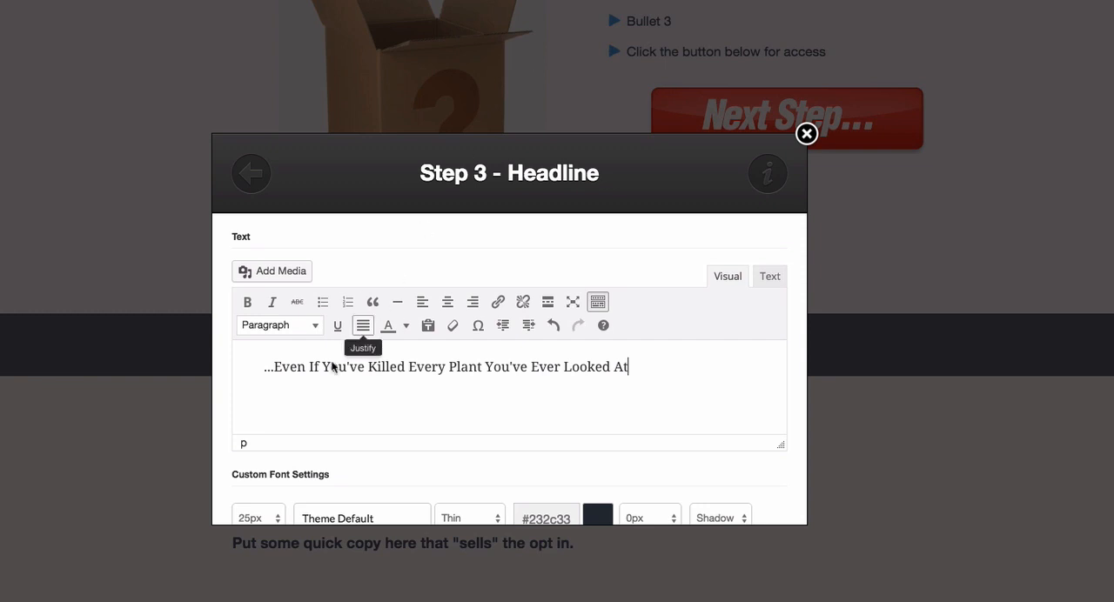
pyautogui.scroll(-5, 477, 380)
pyautogui.scroll(-5, 477, 381)
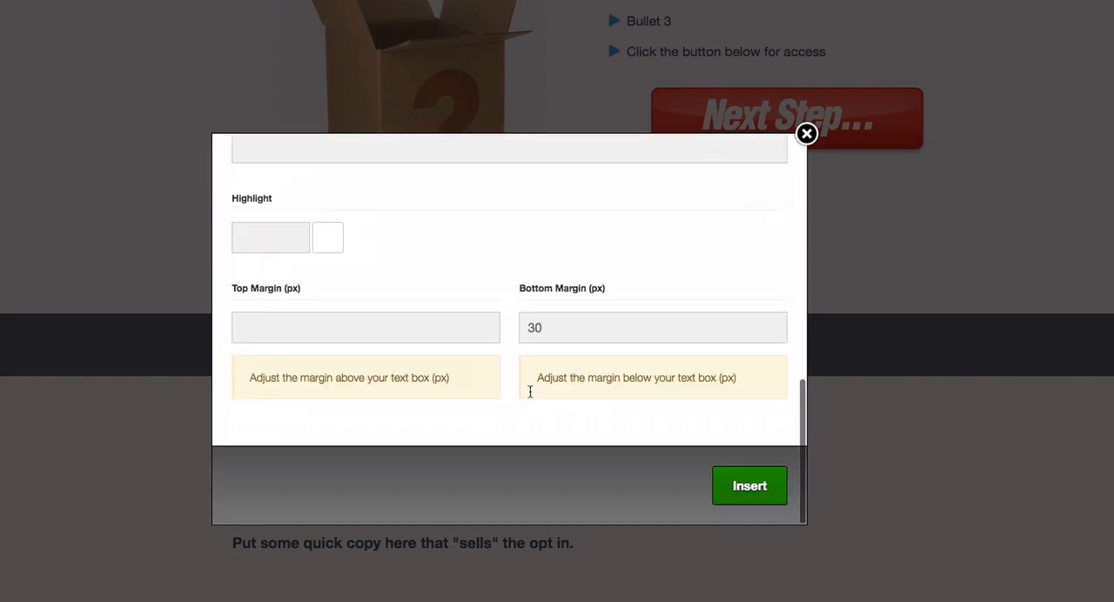
pyautogui.click(749, 488)
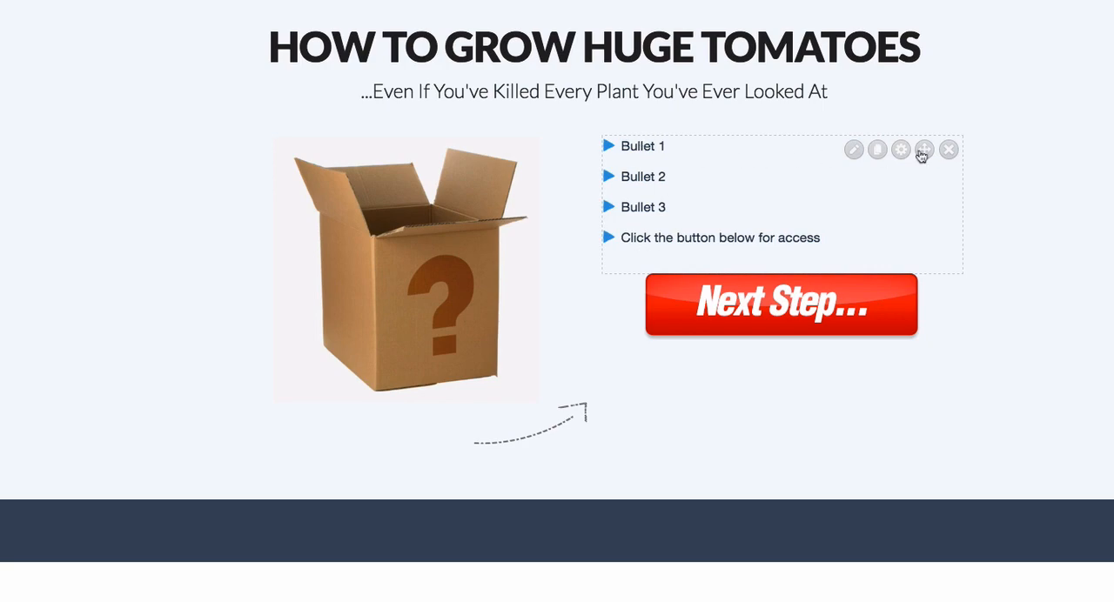
# - Set bullets 1–3 to "The Best Tomato Strain For Huge Yields", "The One Fertilizer NEVER To Use!" and "How To Grow Tomatoes In The Dead Of Winter!"
pyautogui.click(853, 150)
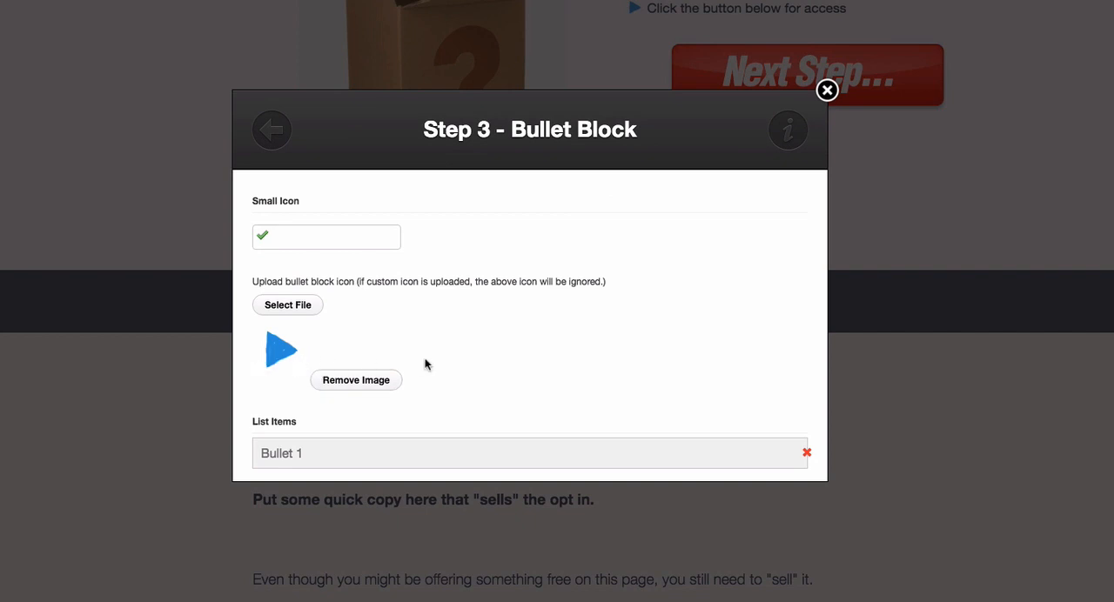
pyautogui.scroll(-2, 543, 303)
pyautogui.scroll(-4, 543, 304)
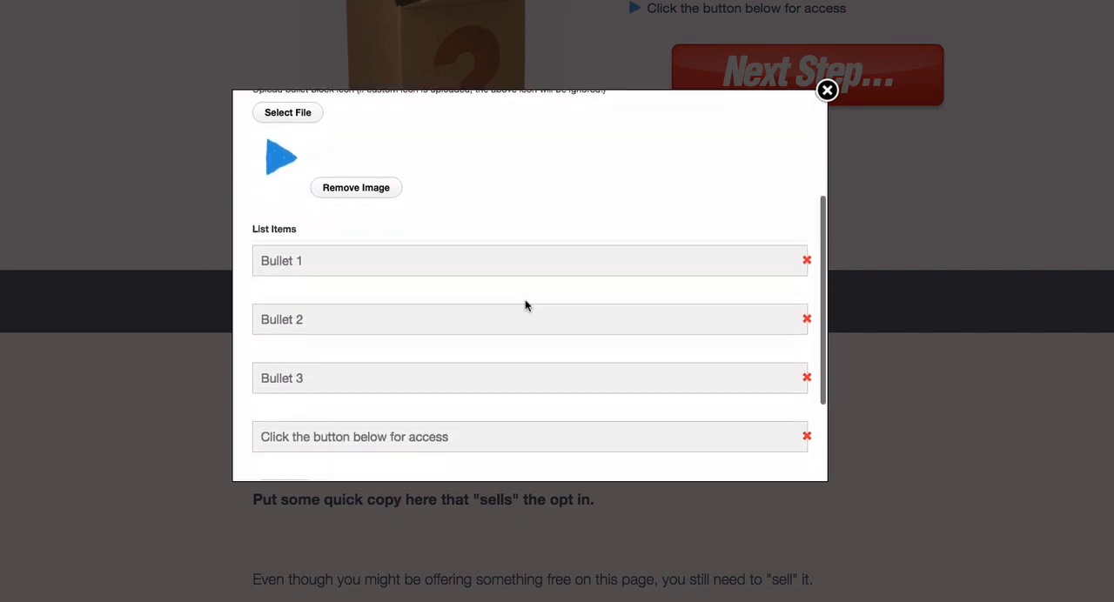
pyautogui.moveTo(302, 261); pyautogui.dragTo(258, 263)
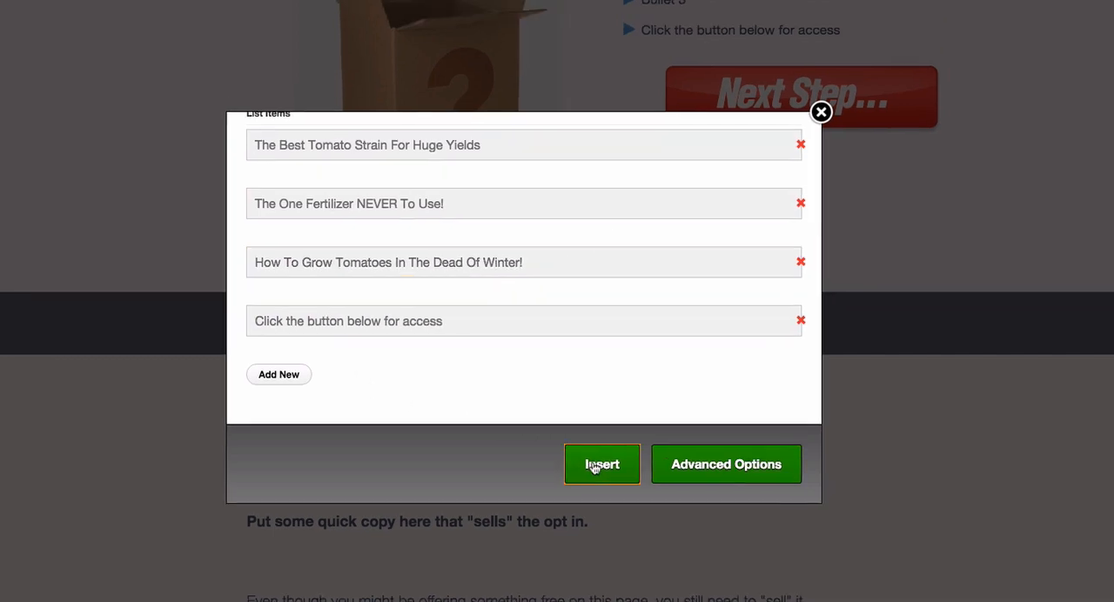
pyautogui.click(609, 445)
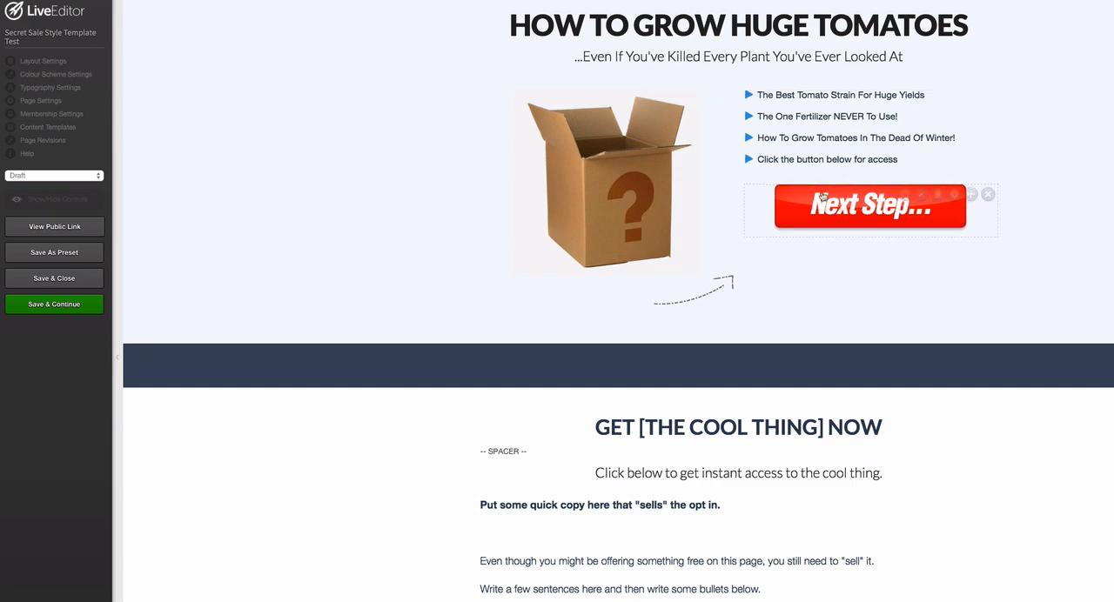
# - Show the layout controls and insert a 10 px Vertical Spacing element in the column holding the Next Step button
pyautogui.click(44, 203)
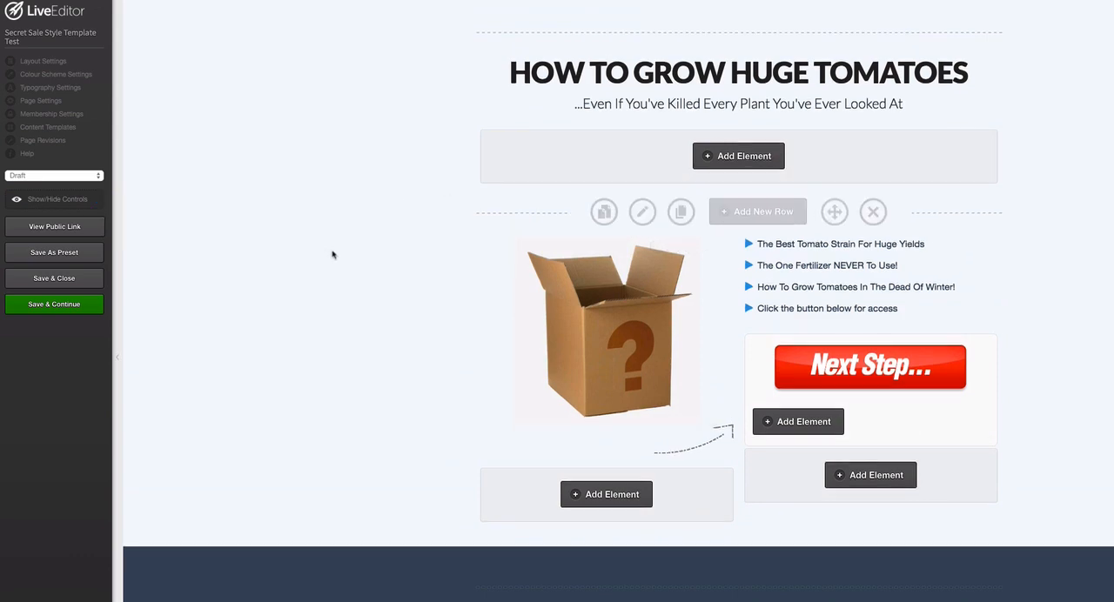
pyautogui.scroll(-1, 331, 251)
pyautogui.click(840, 443)
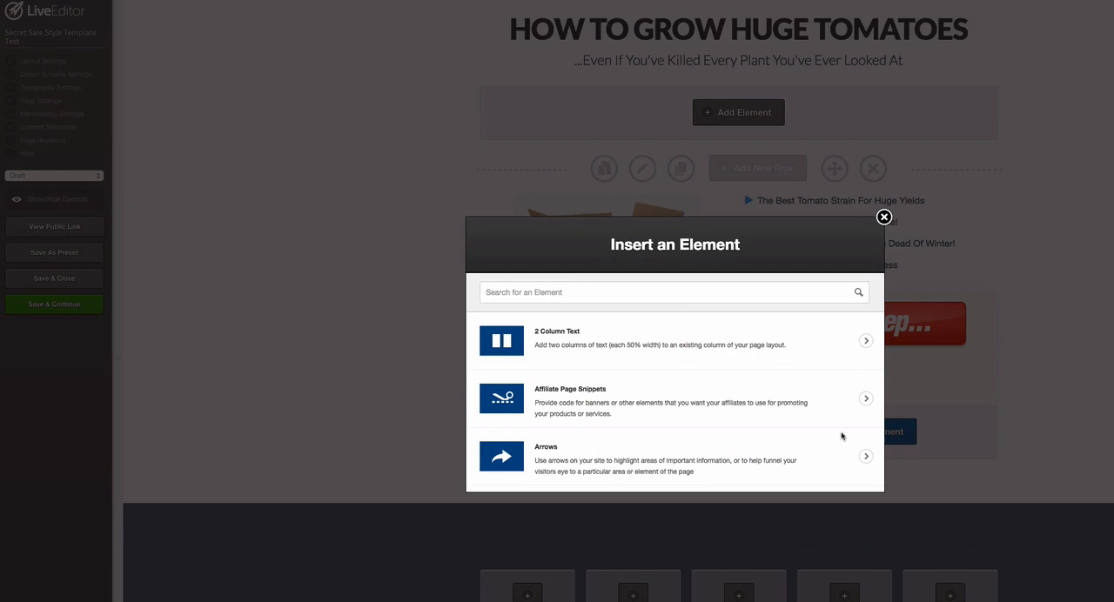
pyautogui.write('vert')
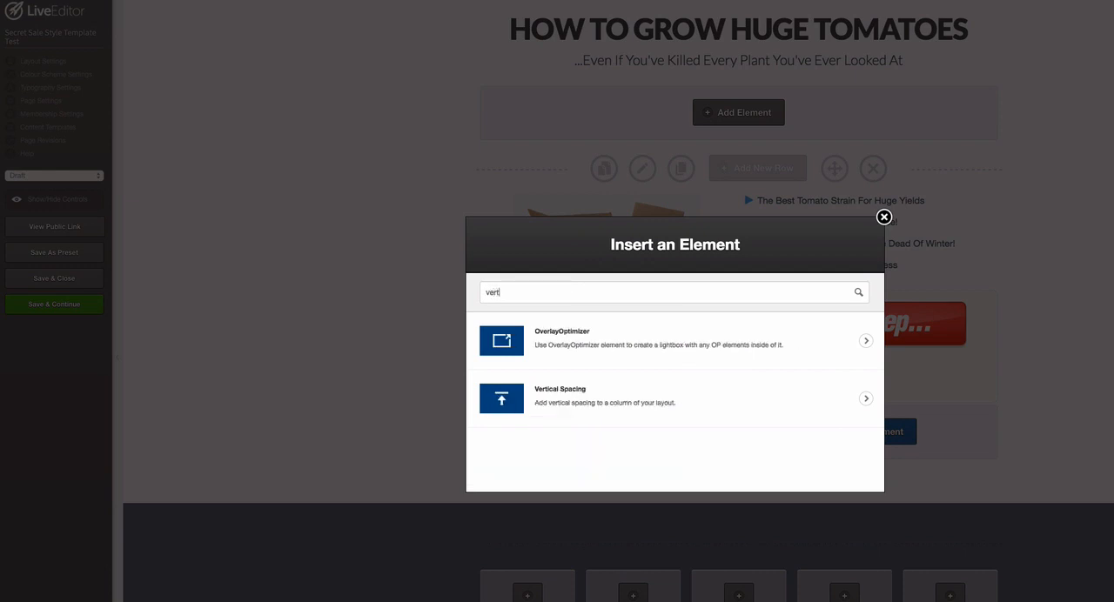
pyautogui.click(557, 348)
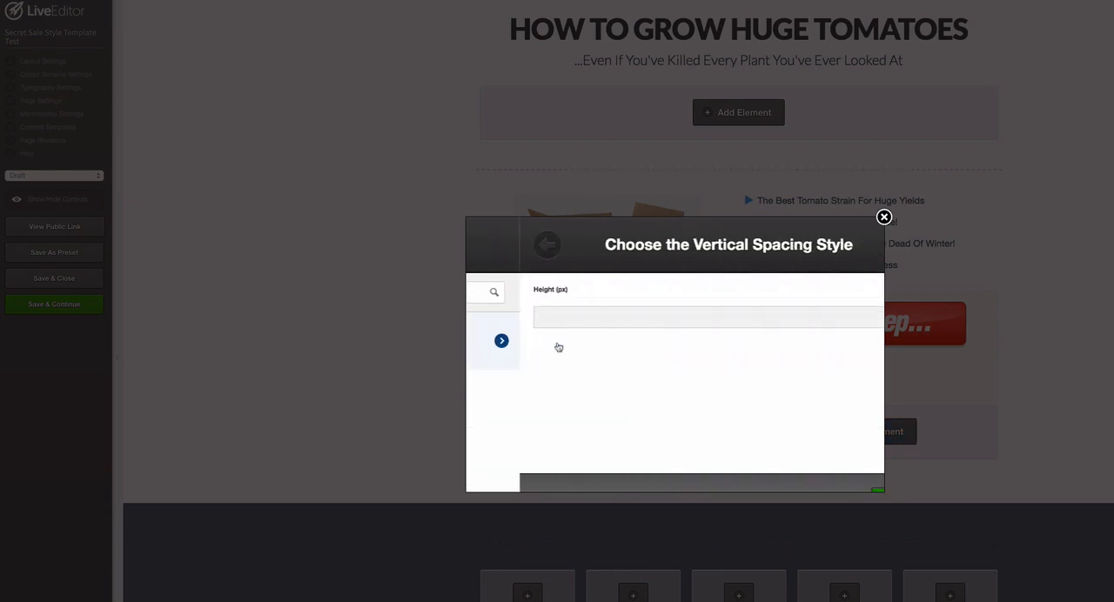
pyautogui.click(502, 318)
pyautogui.write('10')
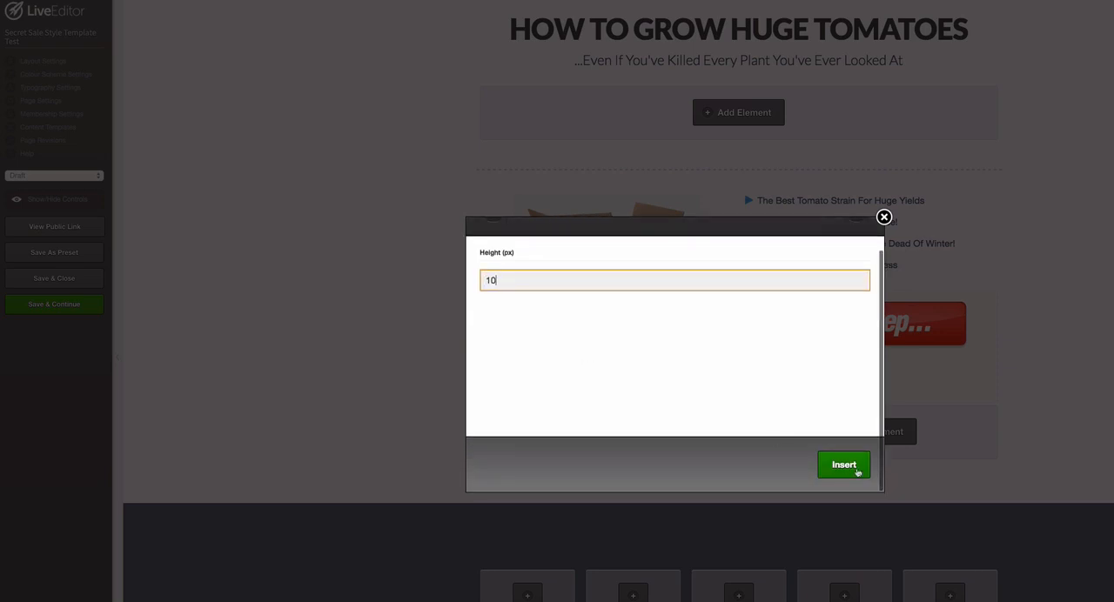
pyautogui.click(857, 468)
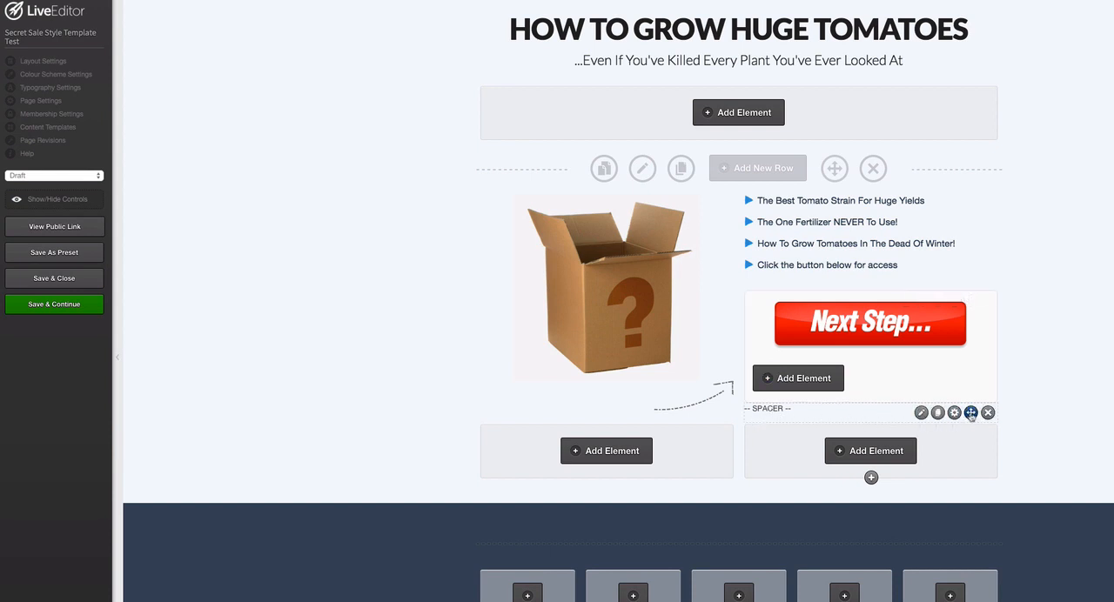
# - Move the spacer between the bullets and the Next Step button, duplicate it, and hide the layout controls
pyautogui.moveTo(970, 414); pyautogui.dragTo(966, 305)
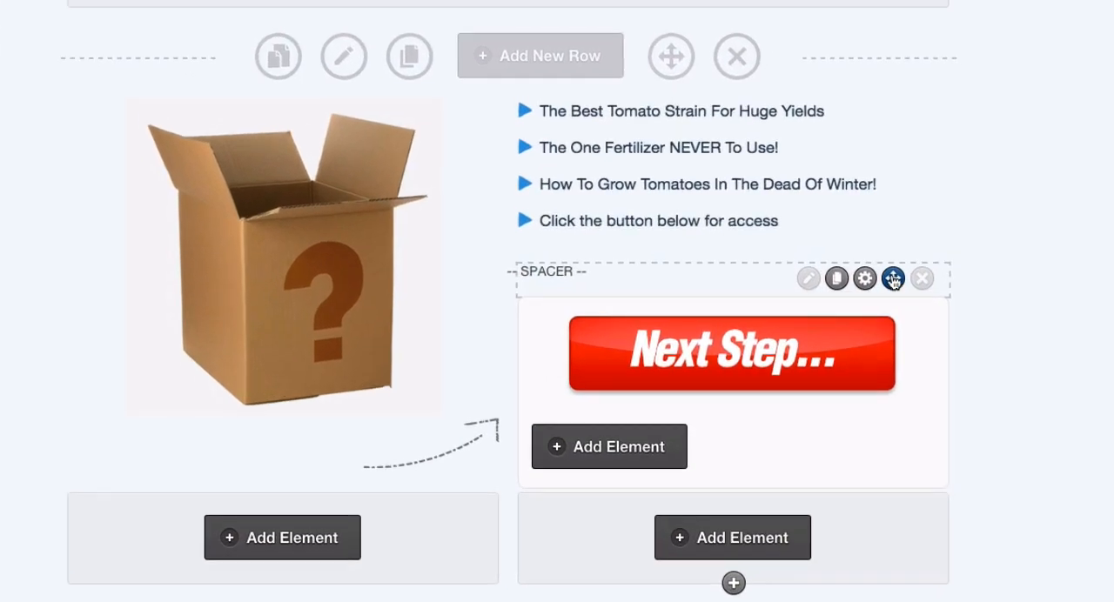
pyautogui.moveTo(894, 280); pyautogui.dragTo(895, 281)
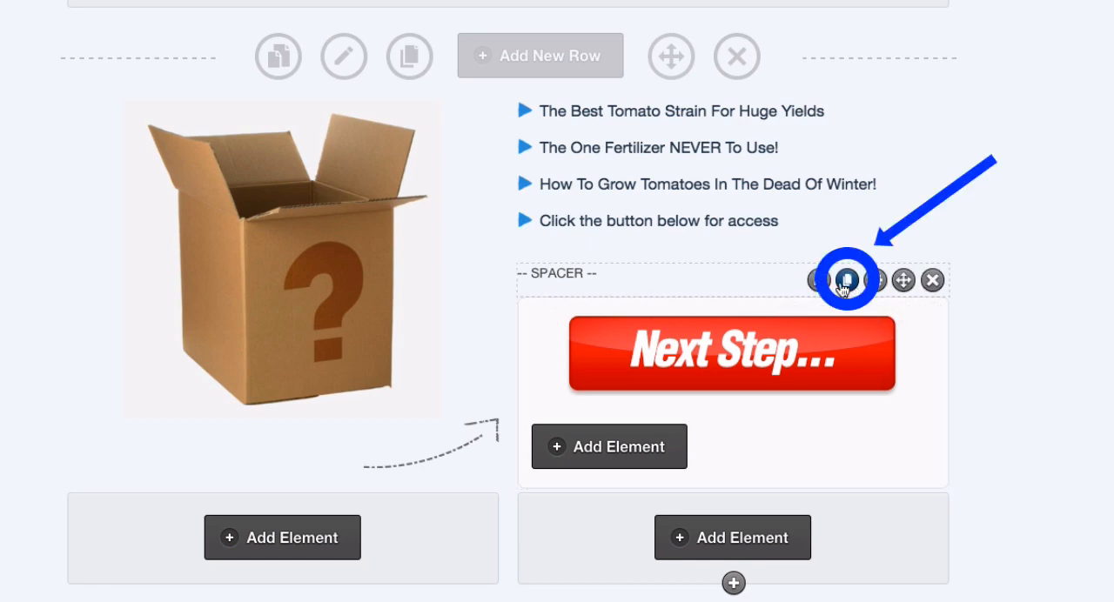
pyautogui.click(847, 282)
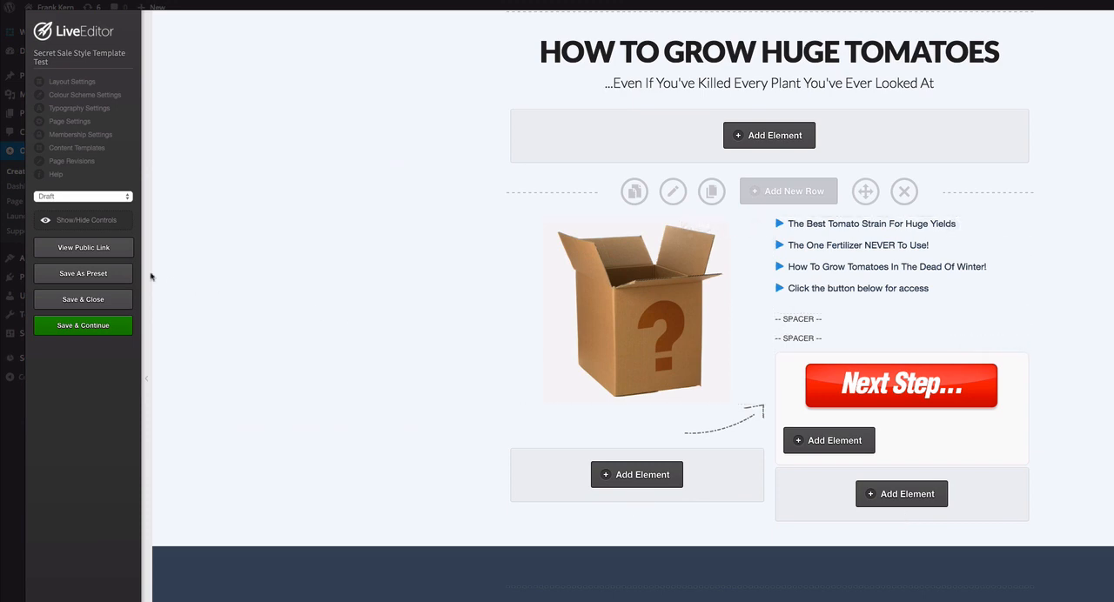
pyautogui.click(46, 223)
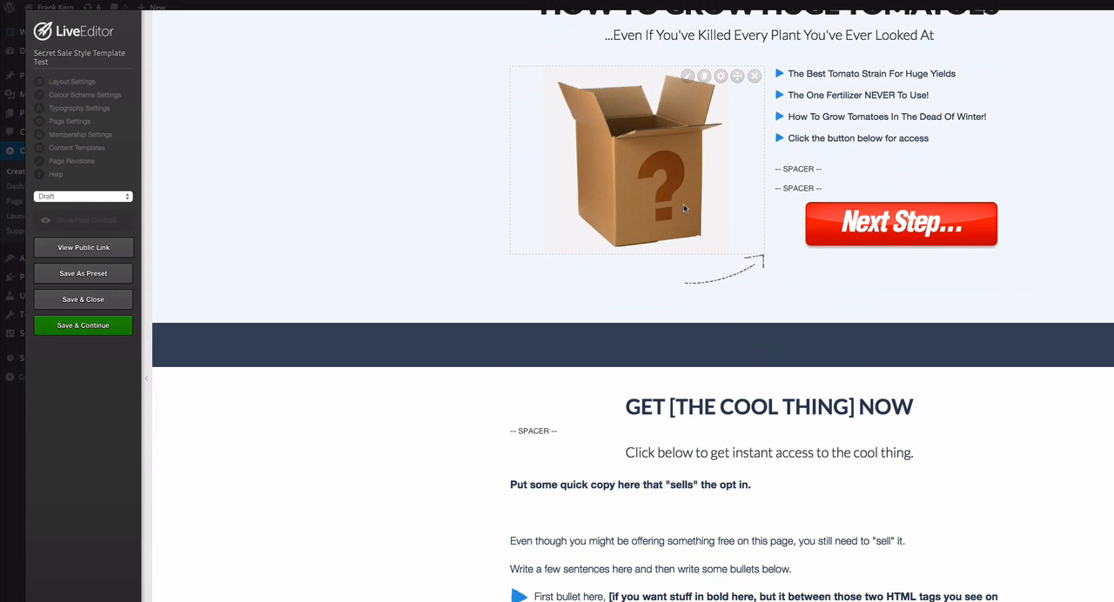
pyautogui.scroll(1, 684, 204)
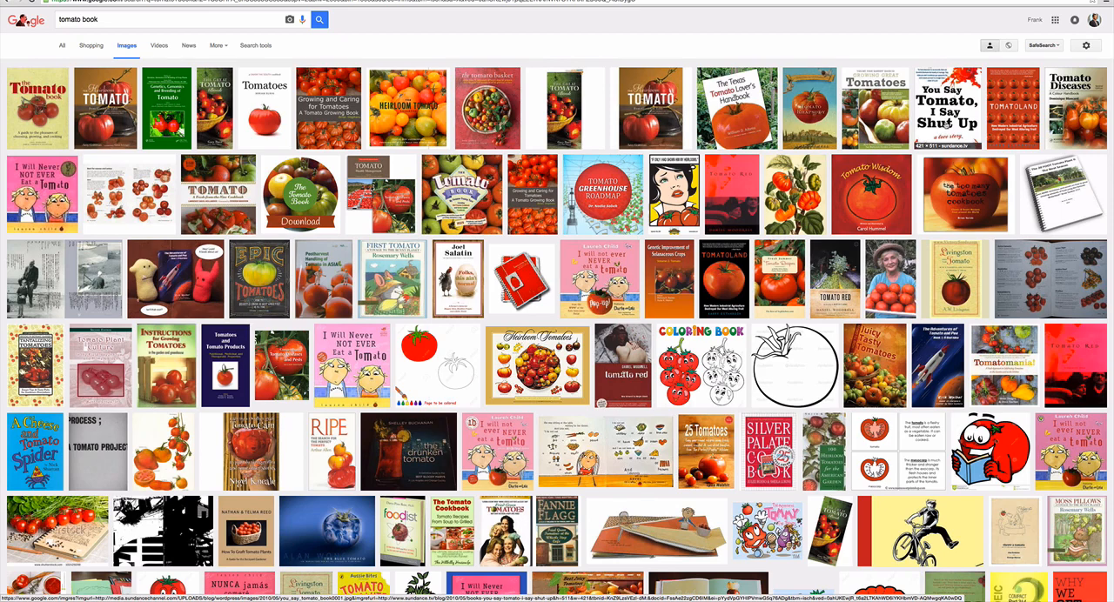
# - Save the "You Say Tomato, I Say Shut Up" cover from the Google Images results to the Desktop as Tomato Book.jpg
pyautogui.click(953, 113)
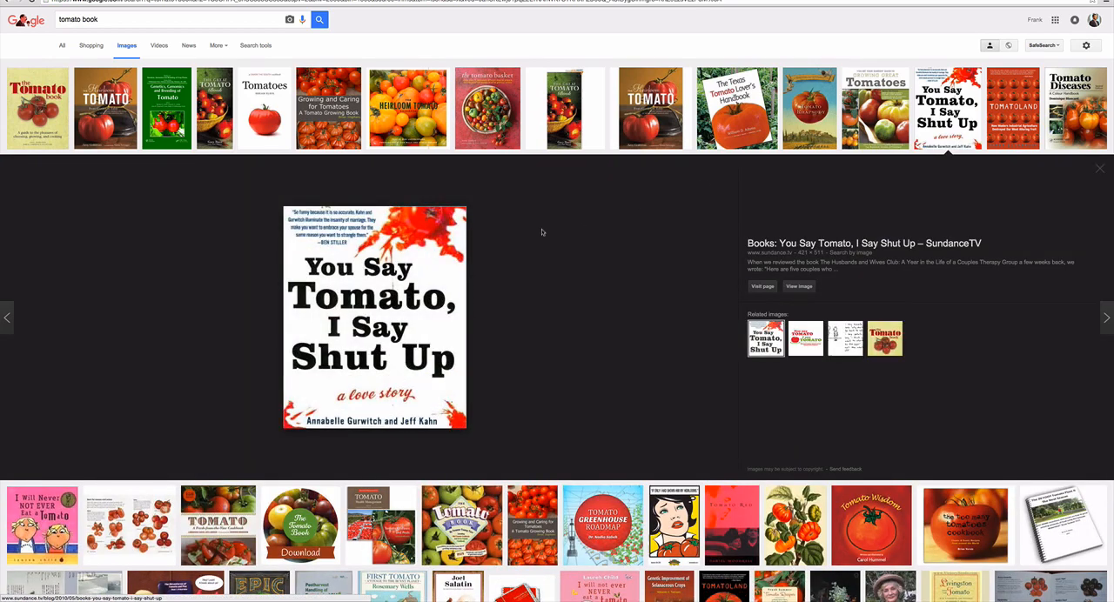
pyautogui.rightClick(401, 264)
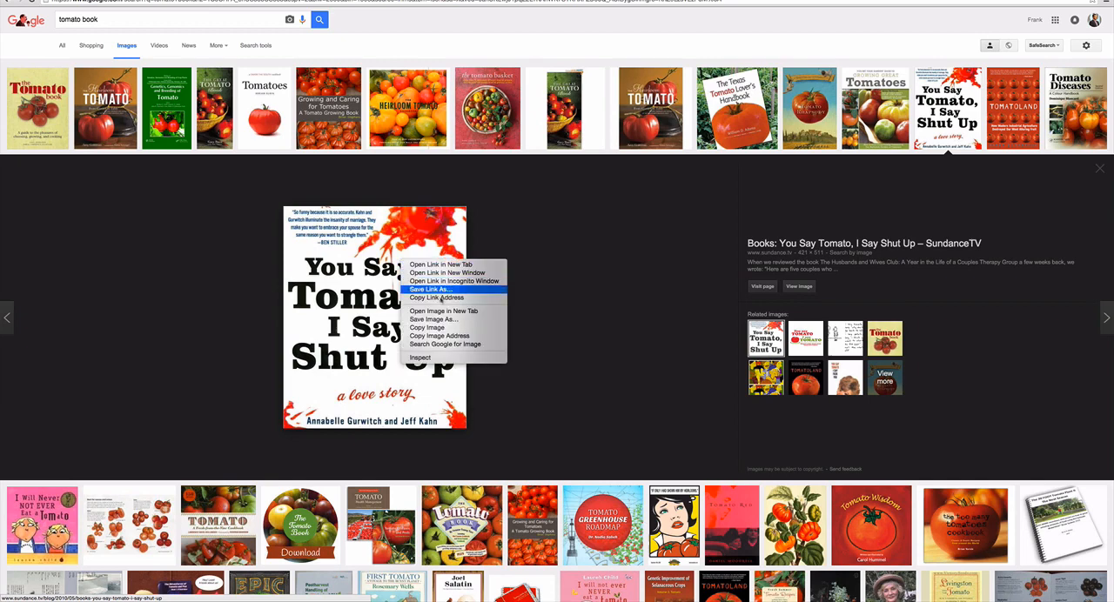
pyautogui.click(429, 323)
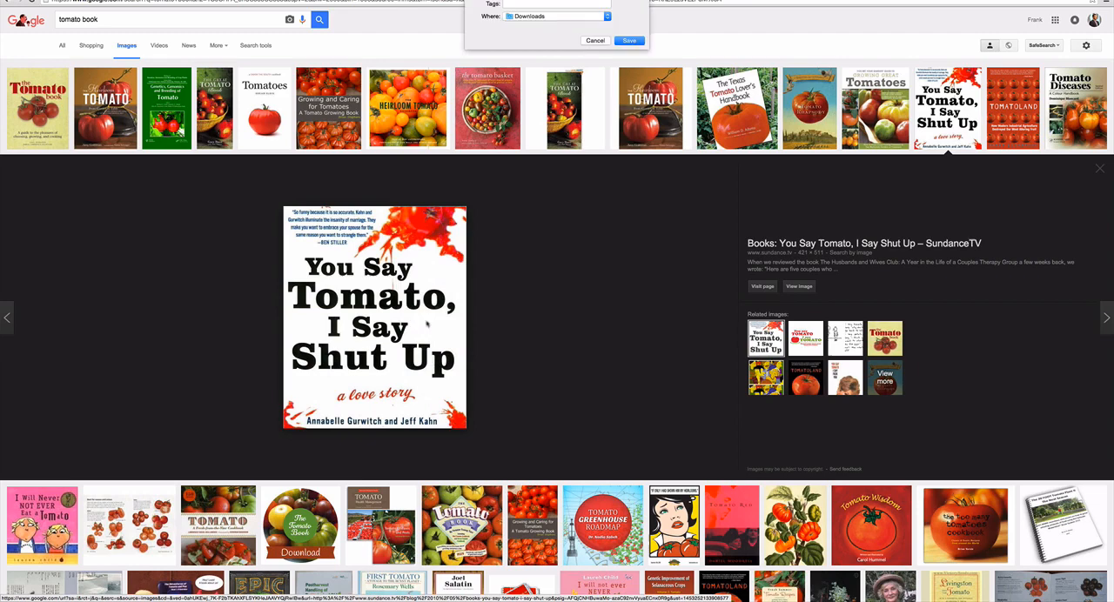
pyautogui.click(555, 16)
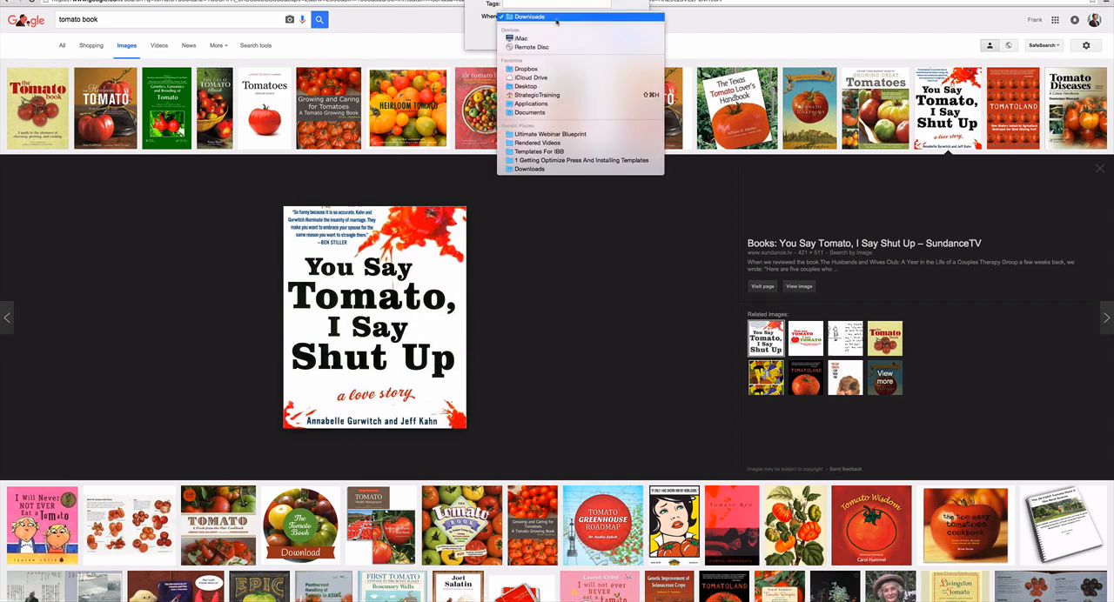
pyautogui.click(546, 87)
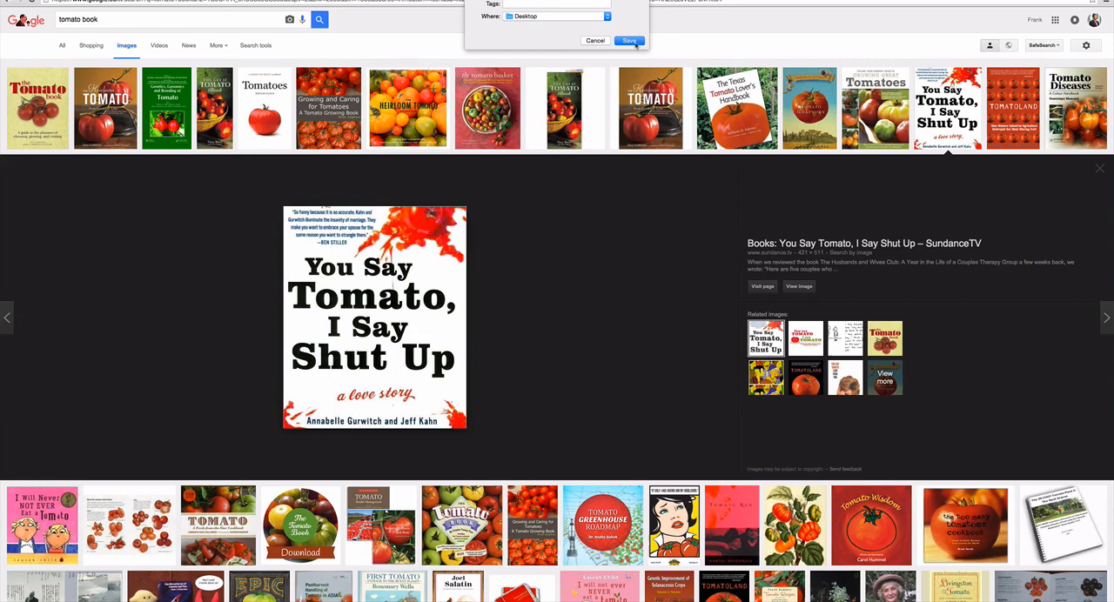
pyautogui.click(629, 41)
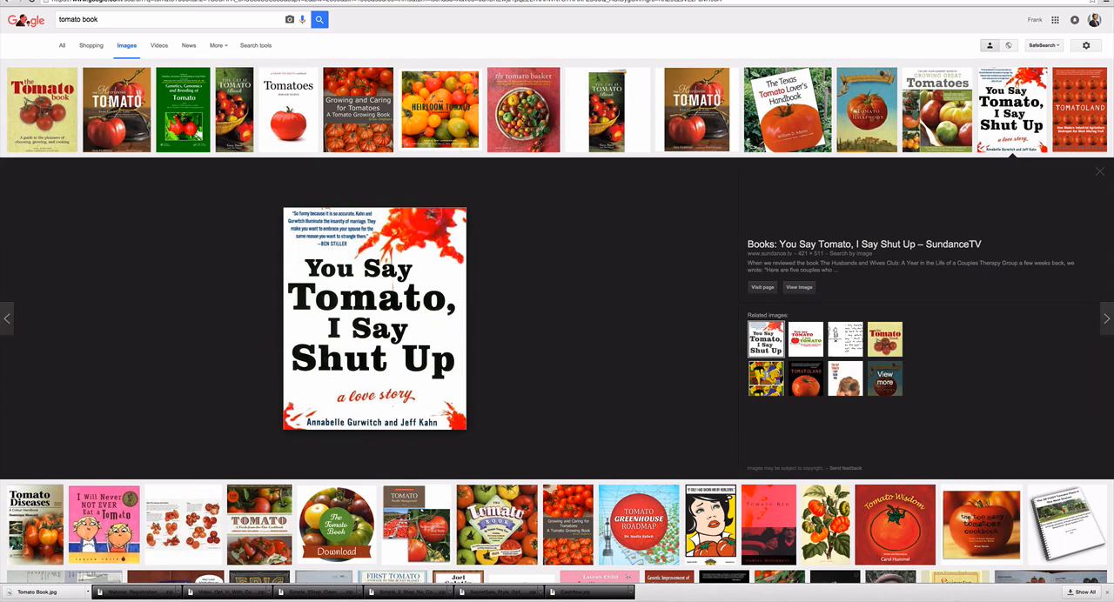
# - Switch back to the OptimizePress LiveEditor and remove the mystery box picture from its image element
pyautogui.hotkey('ctrl', 'Tab')
pyautogui.moveTo(550, 141)
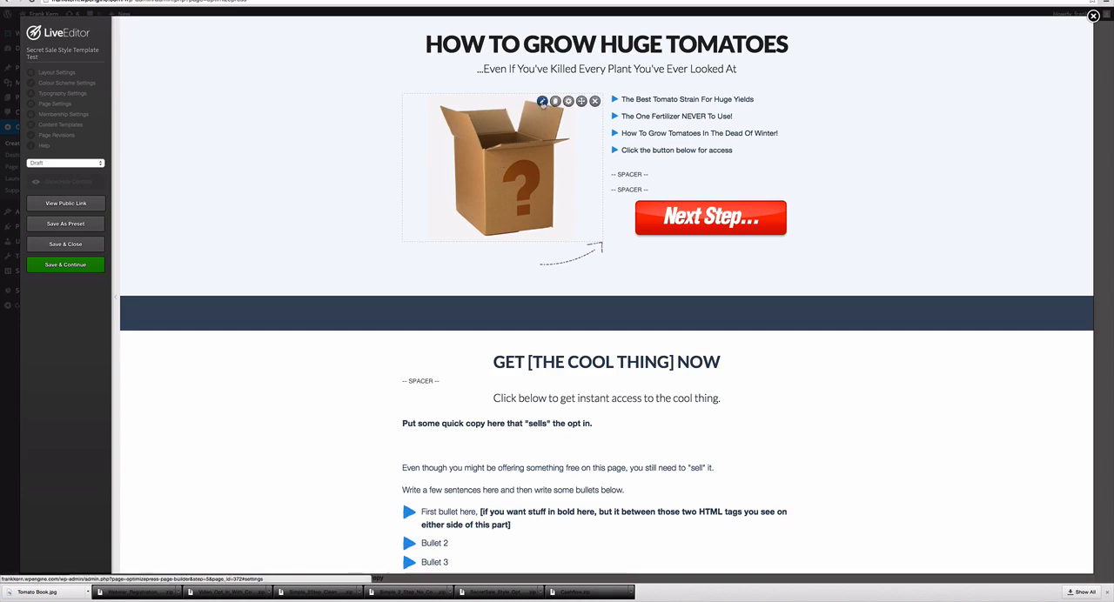
pyautogui.click(542, 101)
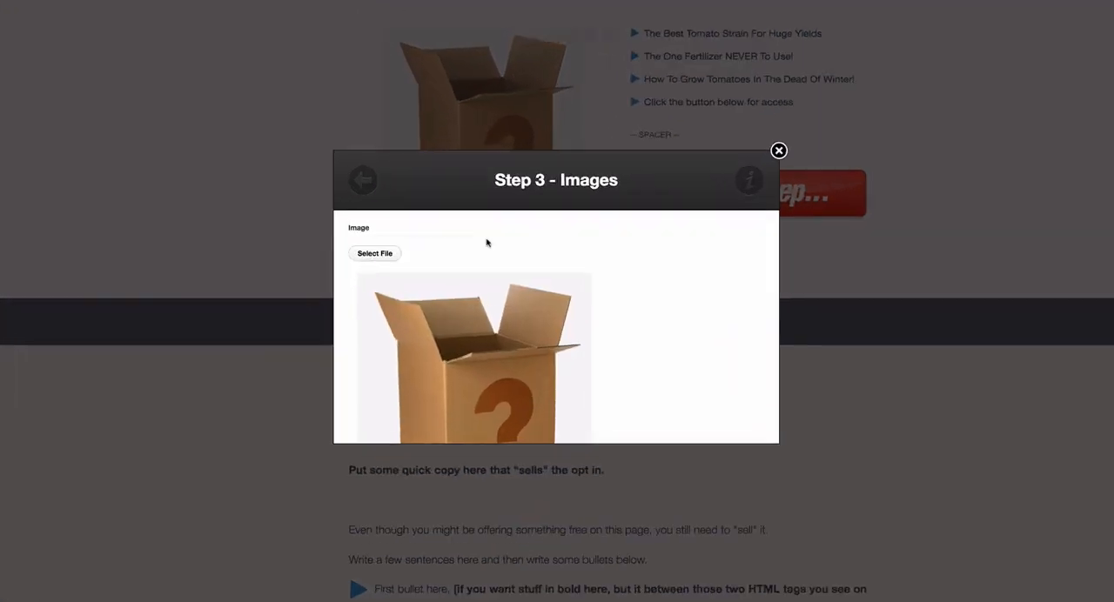
pyautogui.scroll(-10, 491, 271)
pyautogui.scroll(5, 492, 271)
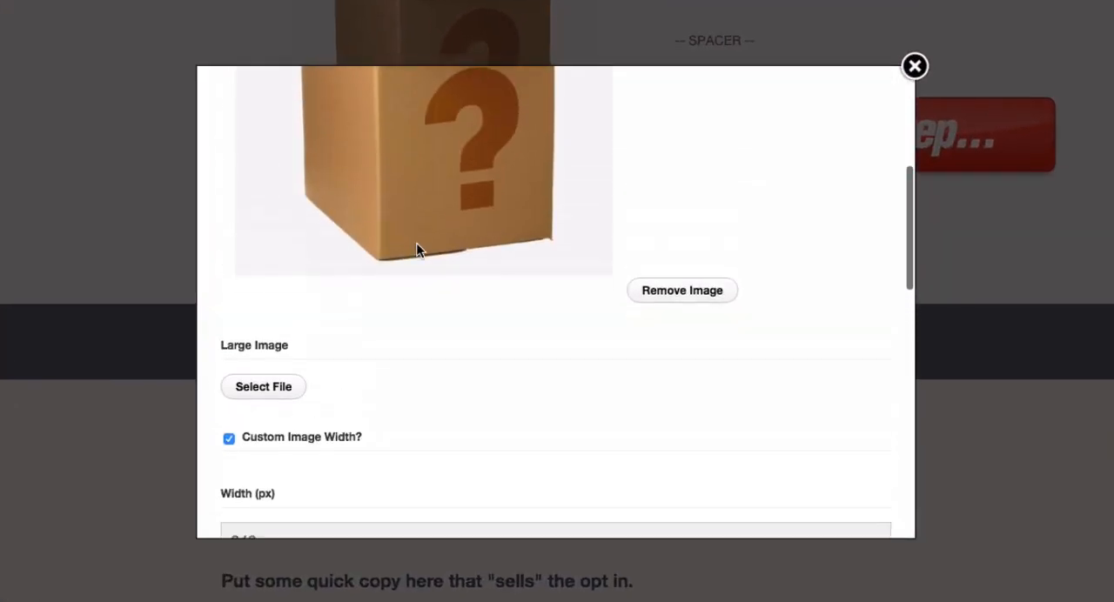
pyautogui.scroll(1, 417, 245)
pyautogui.click(668, 315)
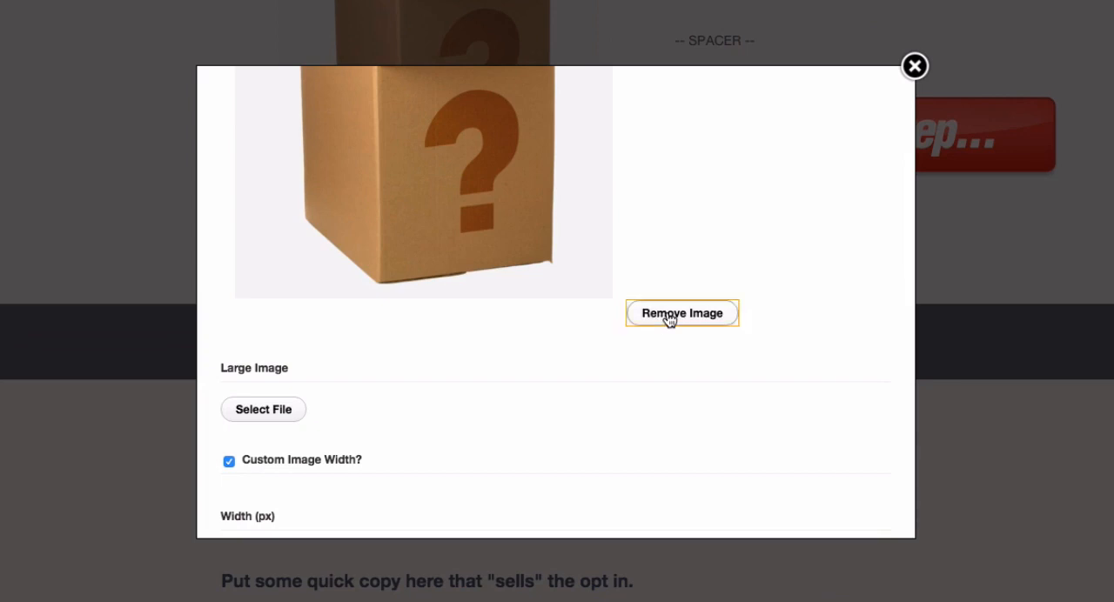
pyautogui.scroll(5, 629, 296)
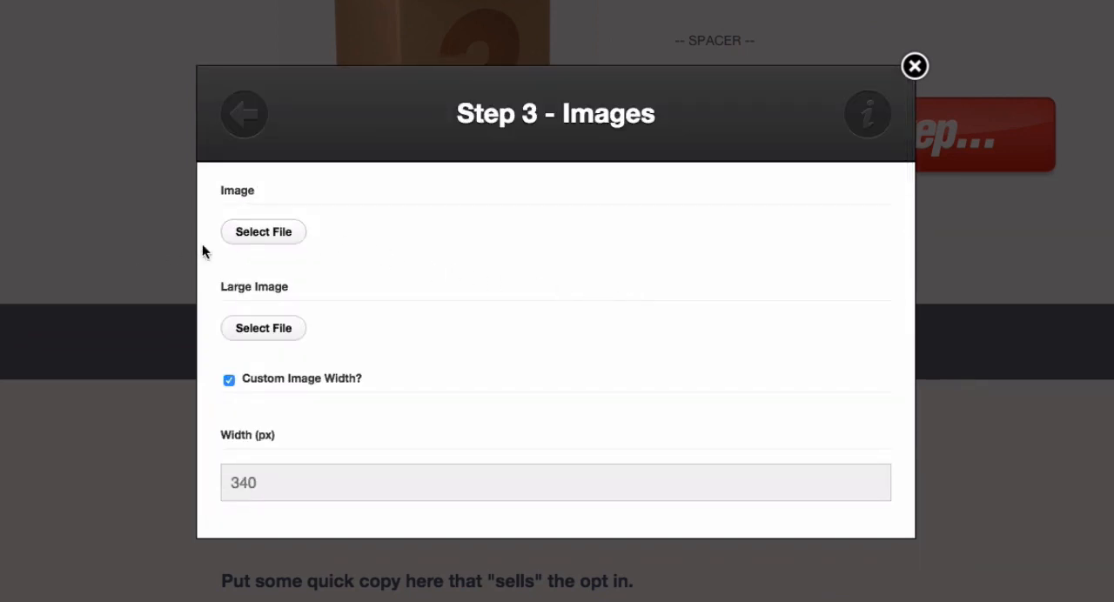
# - Upload Tomato Book.jpg from the Desktop as the image element's new picture
pyautogui.click(264, 234)
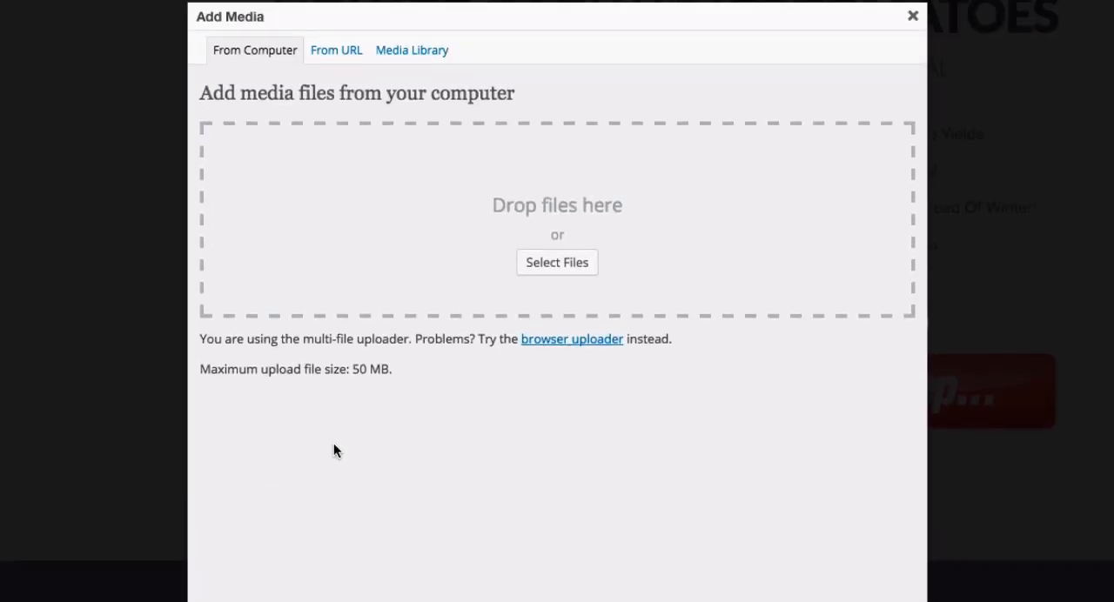
pyautogui.click(529, 260)
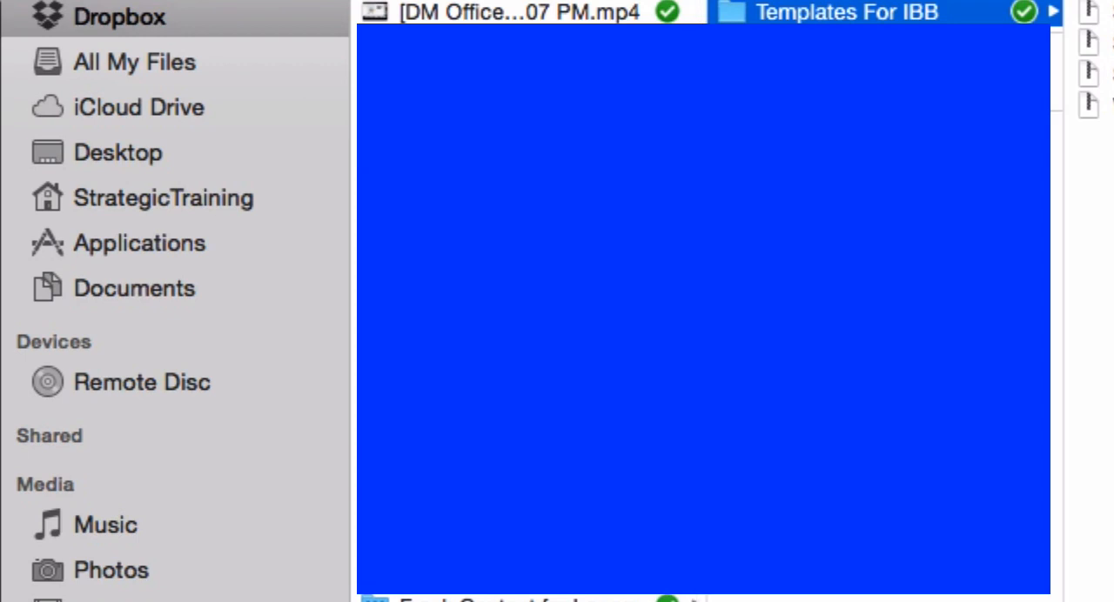
pyautogui.click(78, 156)
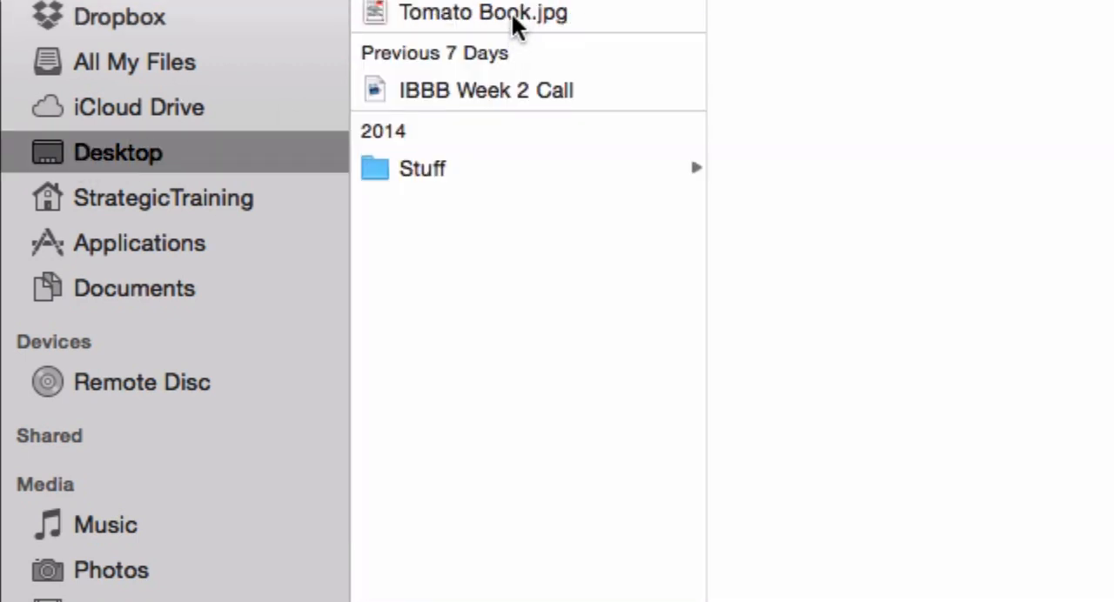
pyautogui.click(511, 15)
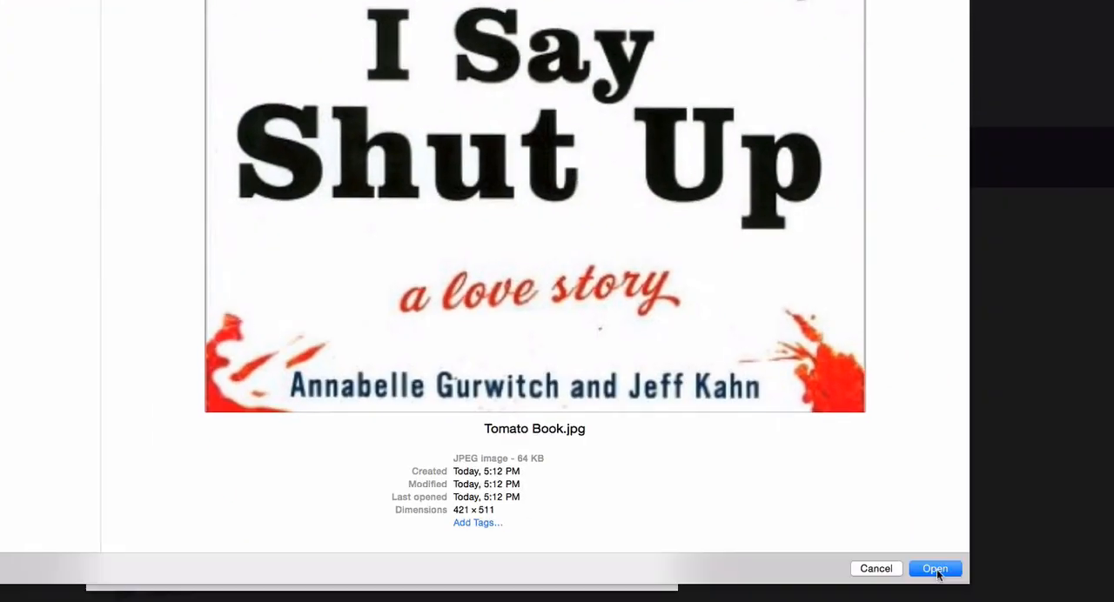
pyautogui.click(934, 559)
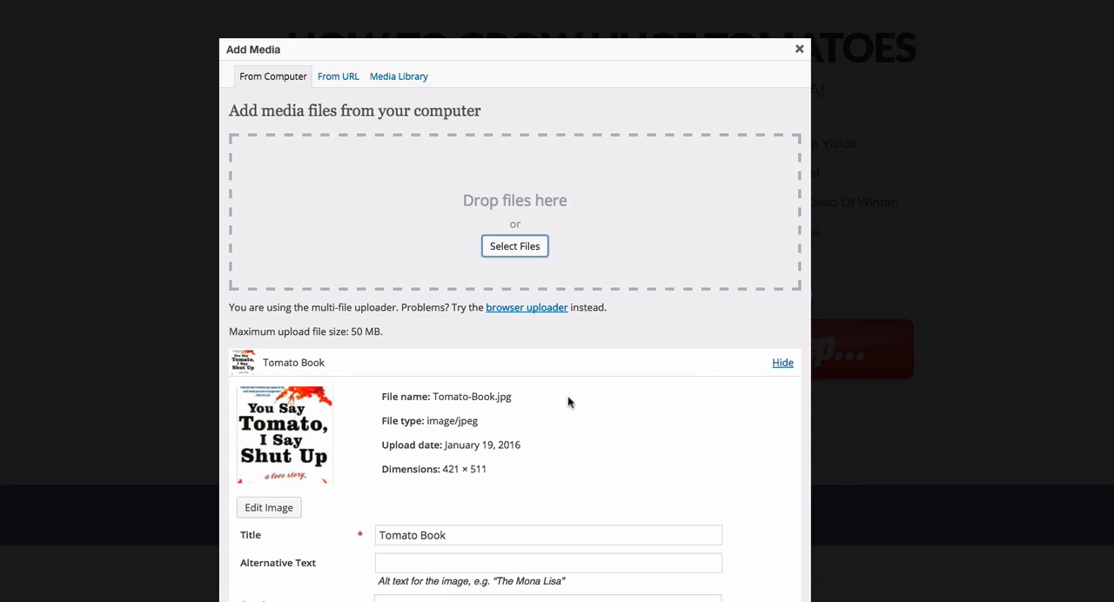
# - Insert the uploaded book cover at Medium (247 × 300) size and update the image element on the page
pyautogui.scroll(-5, 567, 396)
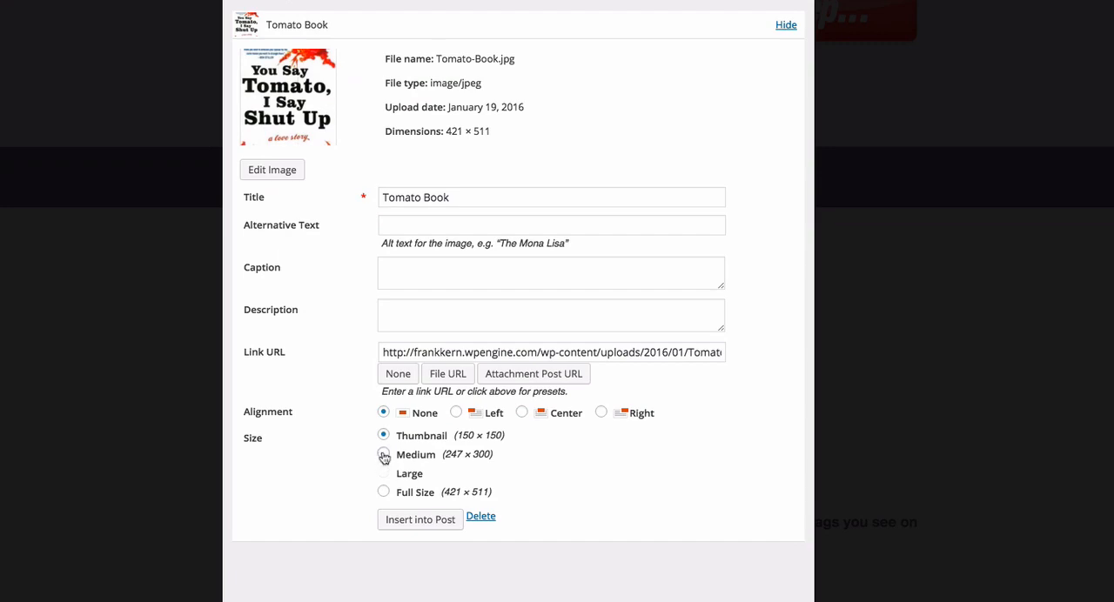
pyautogui.click(383, 453)
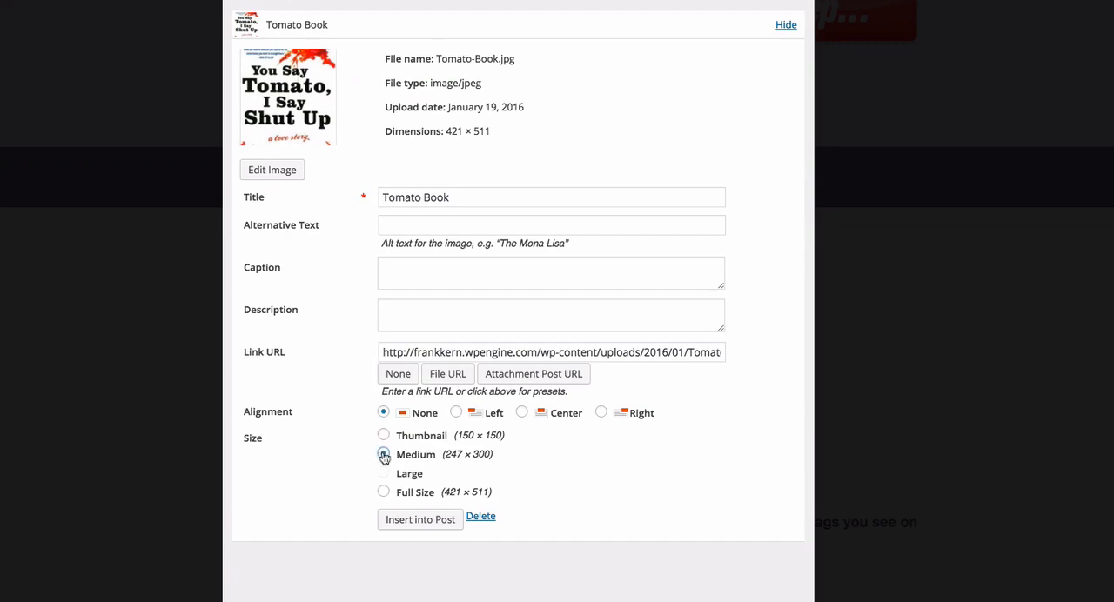
pyautogui.click(439, 521)
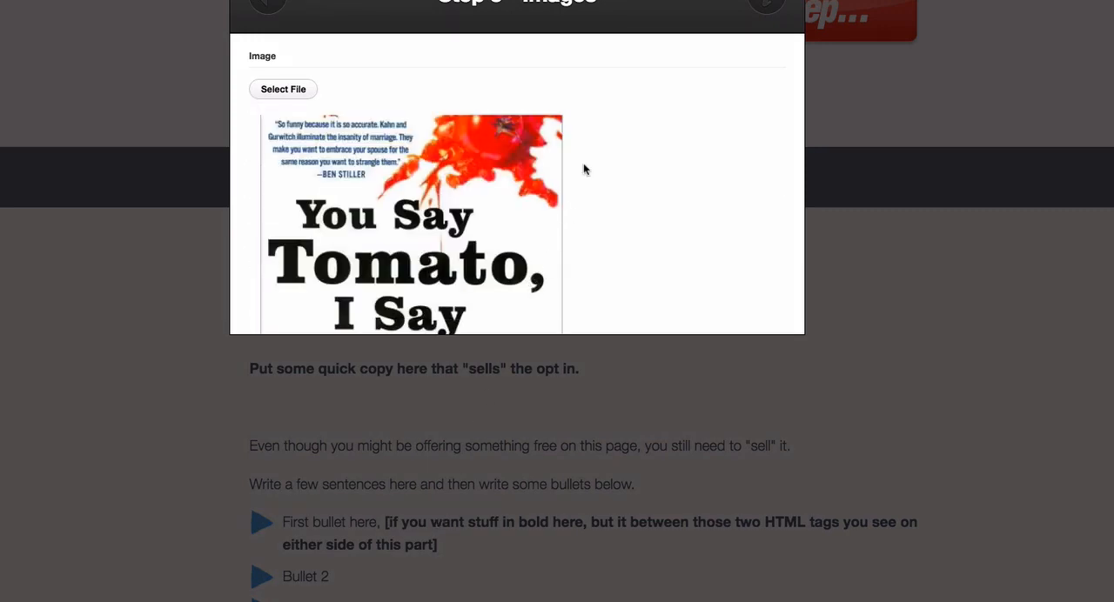
pyautogui.scroll(-5, 583, 174)
pyautogui.scroll(-5, 592, 301)
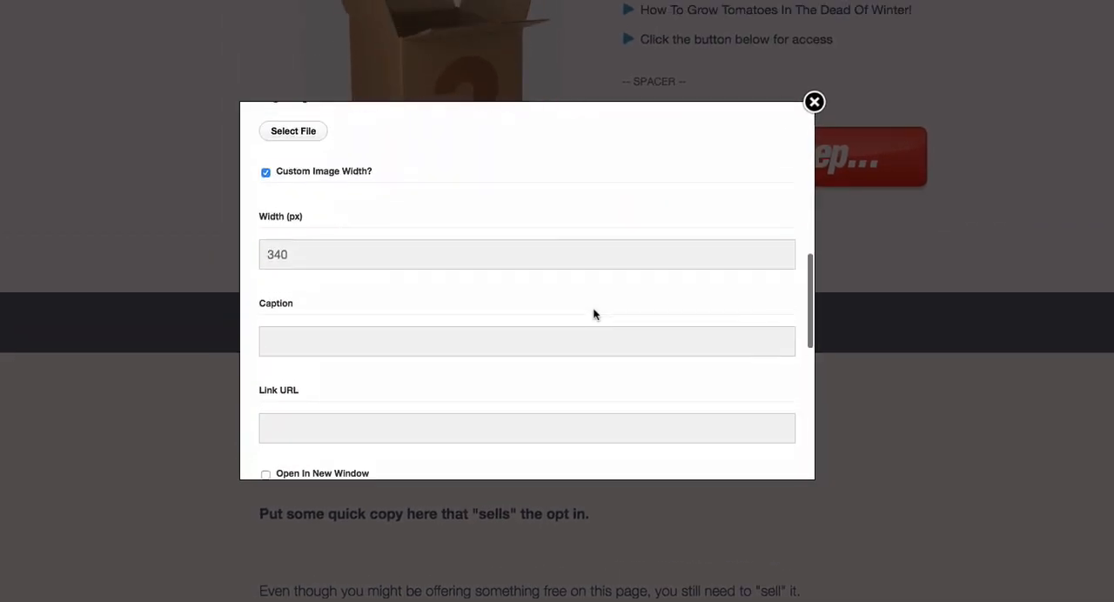
pyautogui.moveTo(299, 229); pyautogui.dragTo(213, 226)
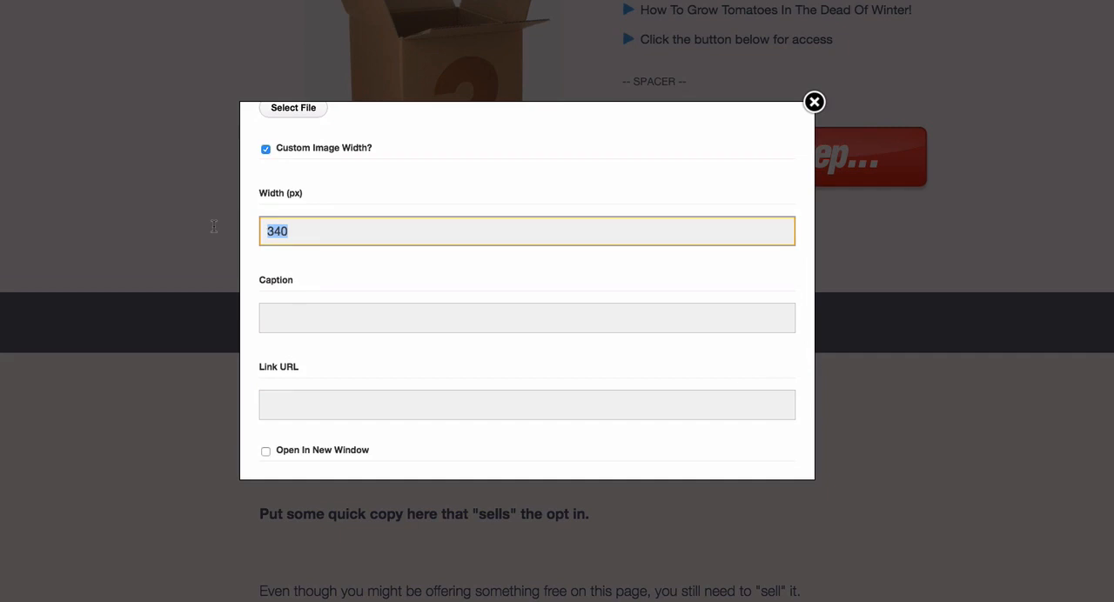
pyautogui.click(398, 182)
pyautogui.scroll(-10, 459, 201)
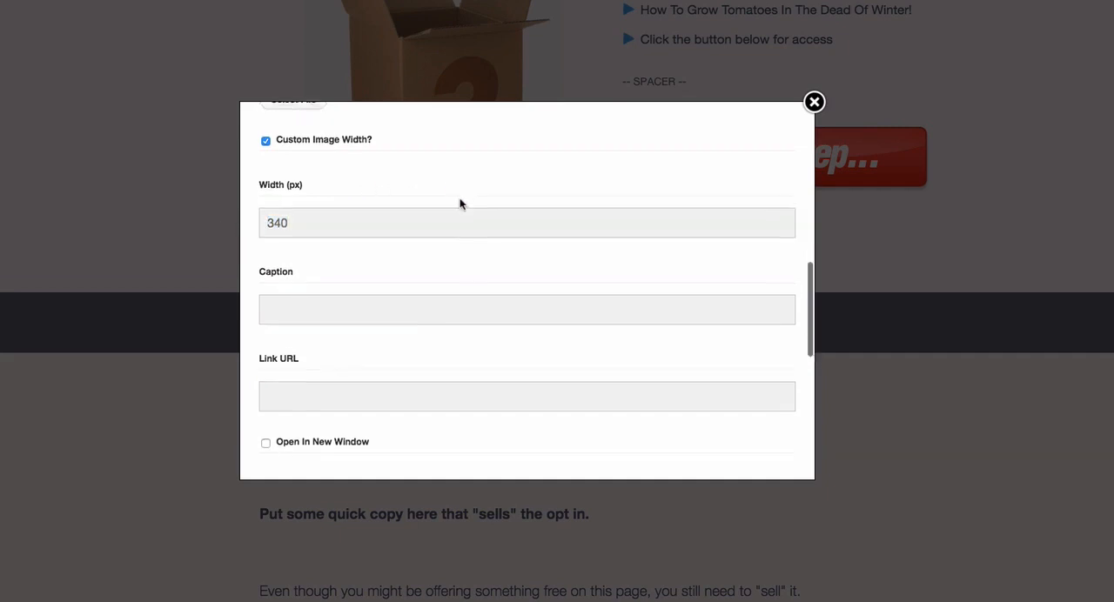
pyautogui.click(754, 442)
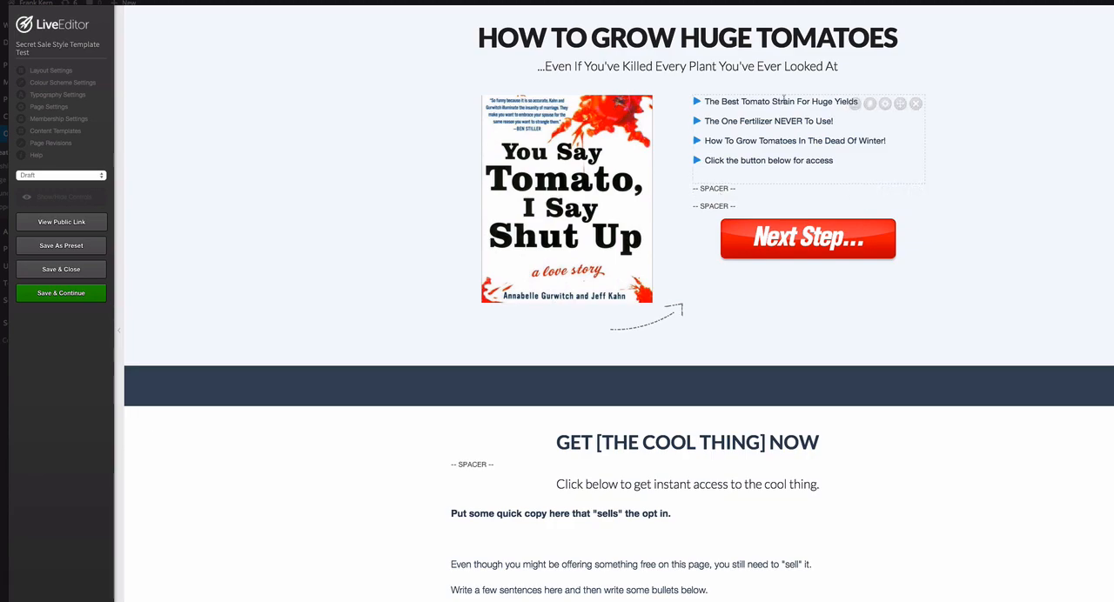
# - Add two more "Click the button below for access" items to the bullet block and update it on the page
pyautogui.click(855, 104)
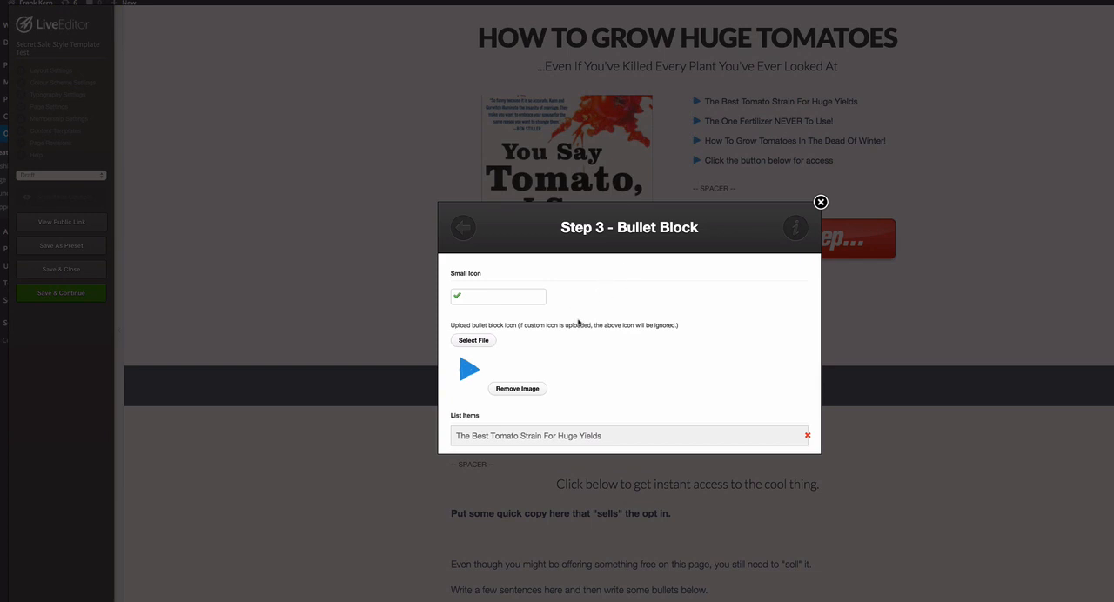
pyautogui.scroll(-3, 578, 323)
pyautogui.scroll(-3, 578, 323)
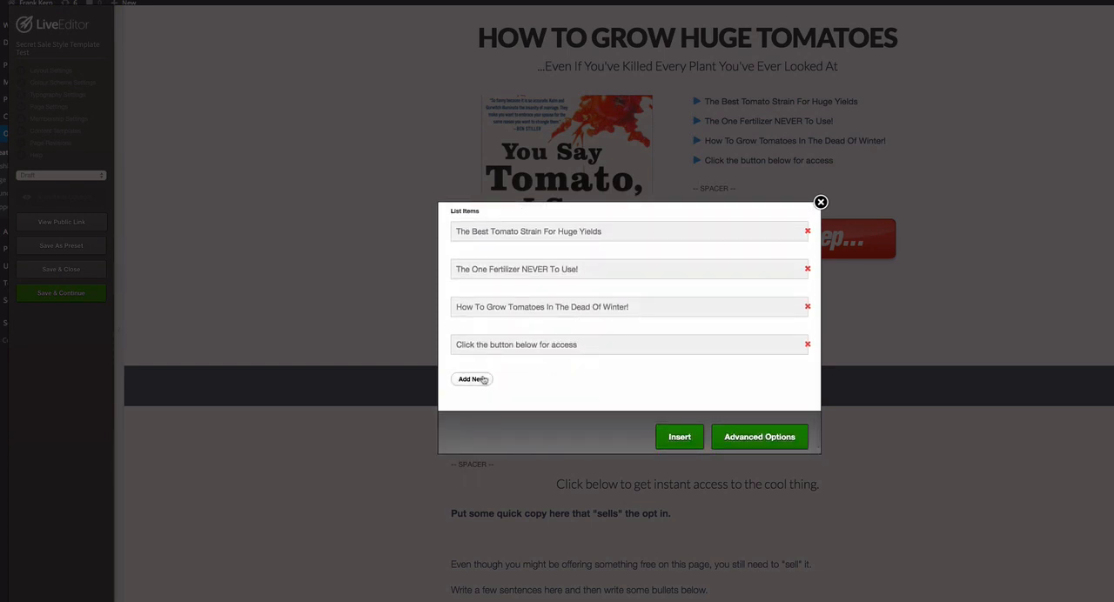
pyautogui.click(470, 382)
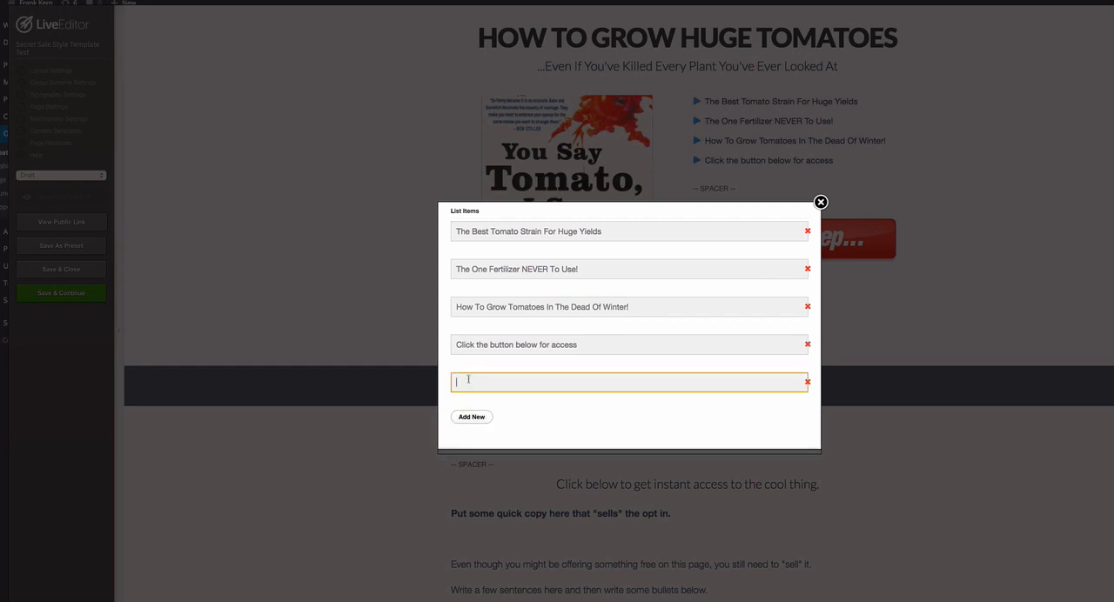
pyautogui.moveTo(601, 349); pyautogui.dragTo(424, 346)
pyautogui.hotkey('ctrl', 'c')
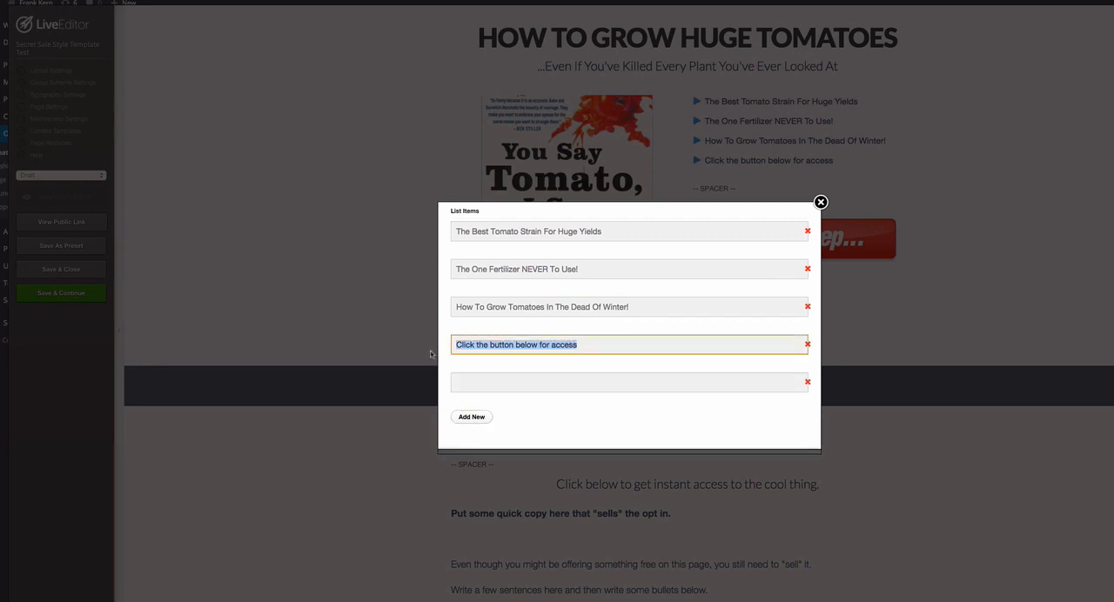
pyautogui.click(485, 380)
pyautogui.hotkey('ctrl', 'v')
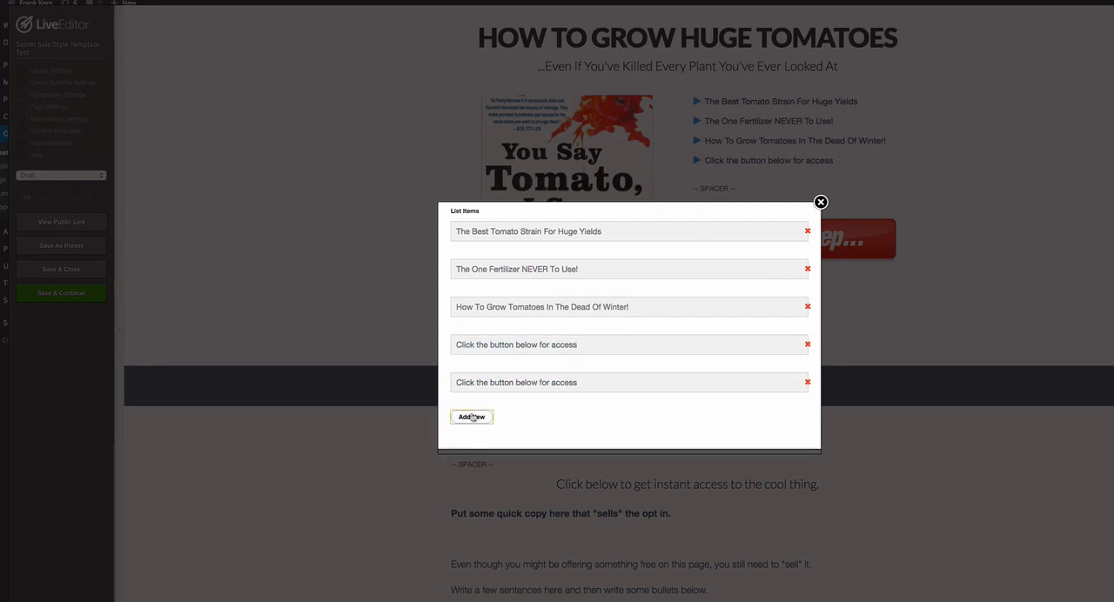
pyautogui.click(470, 416)
pyautogui.hotkey('ctrl', 'v')
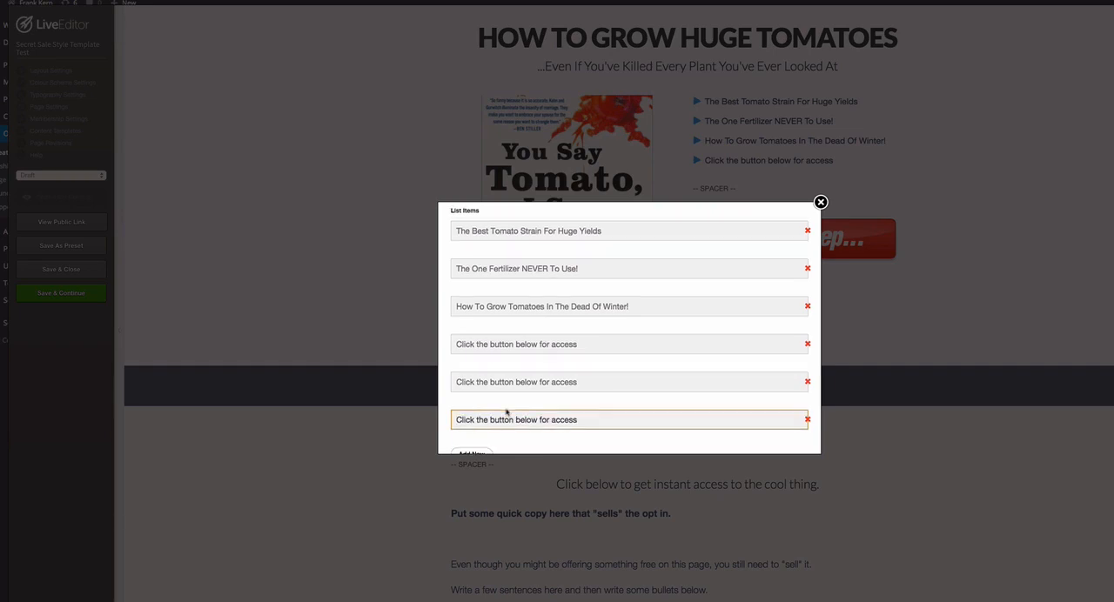
pyautogui.scroll(-3, 509, 412)
pyautogui.click(679, 430)
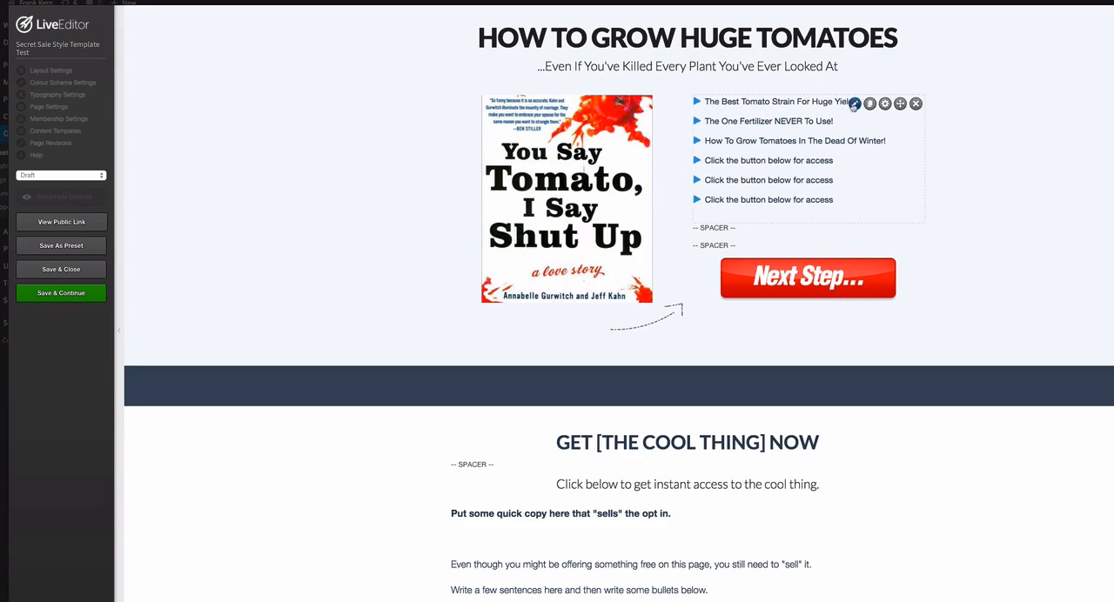
# - Remove the two duplicate "Click the button below for access" items from the bullet block and update it on the page
pyautogui.click(854, 104)
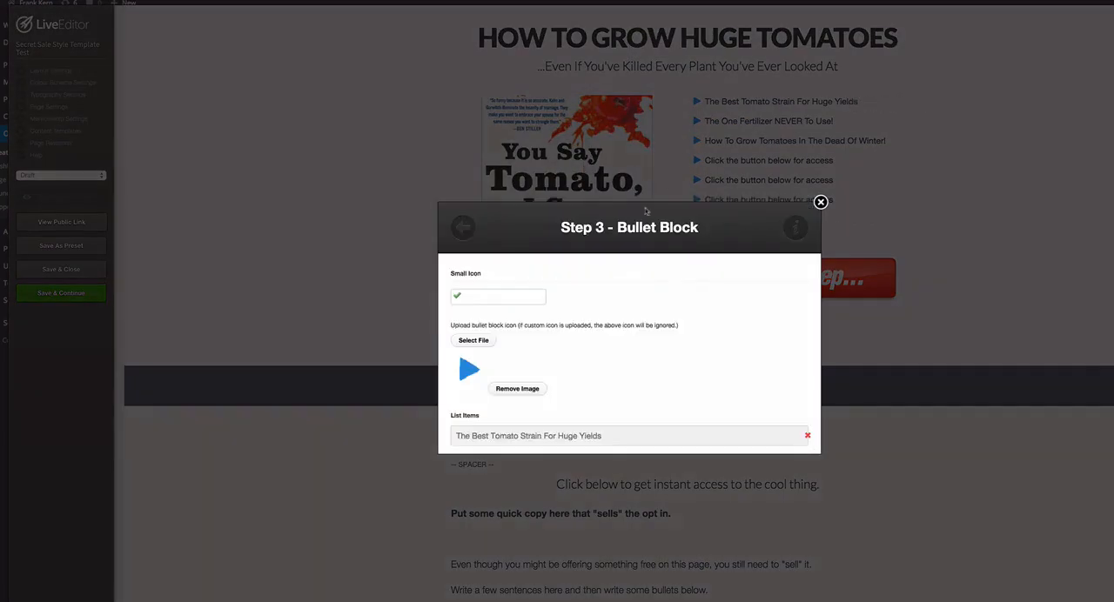
pyautogui.scroll(-5, 613, 336)
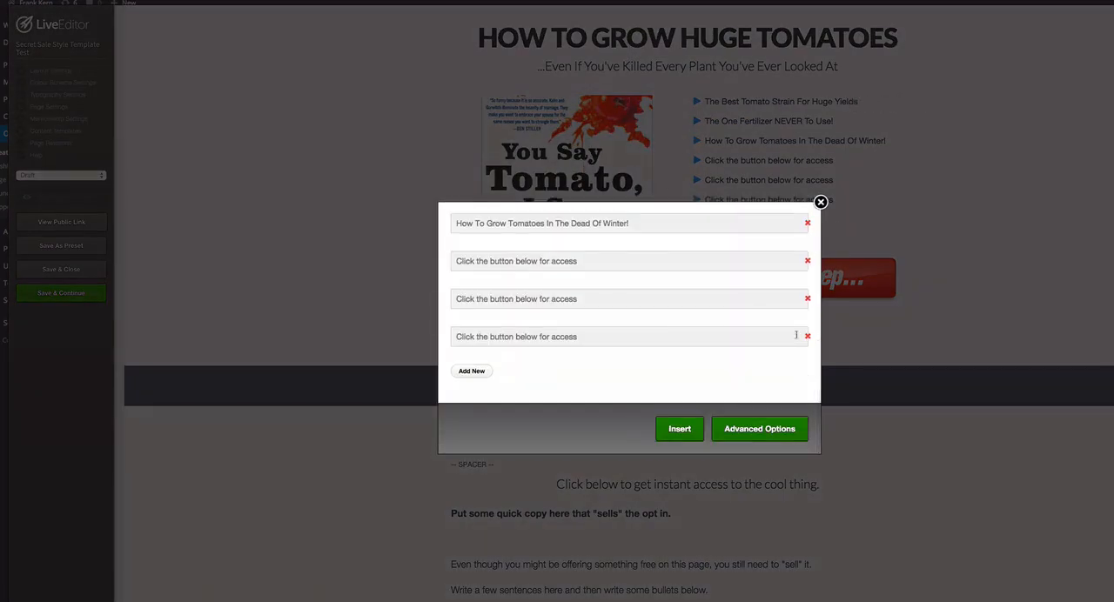
pyautogui.scroll(3, 795, 335)
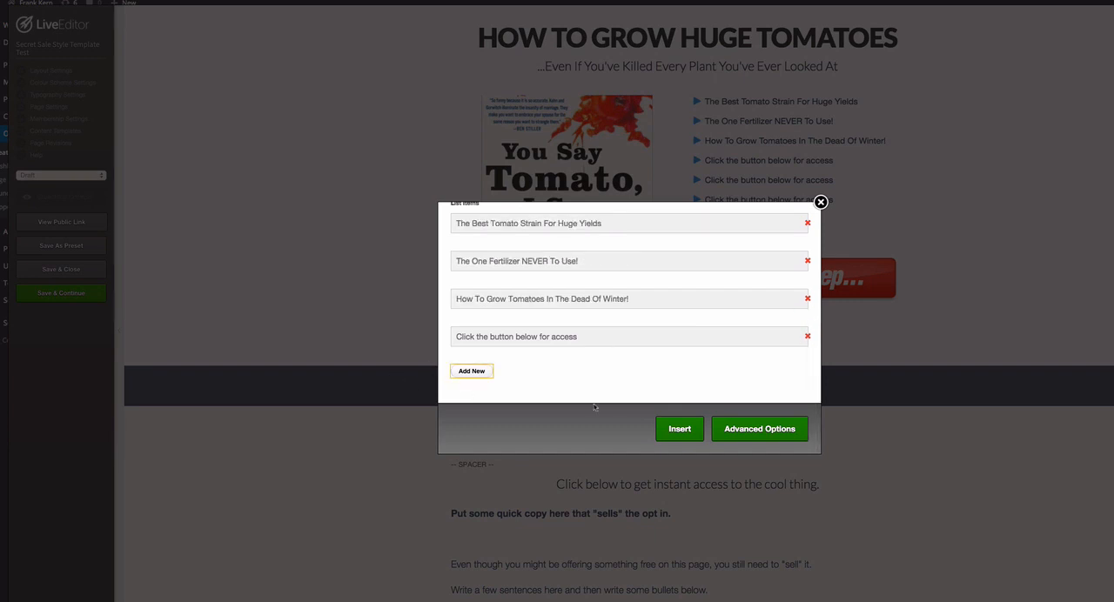
pyautogui.click(687, 433)
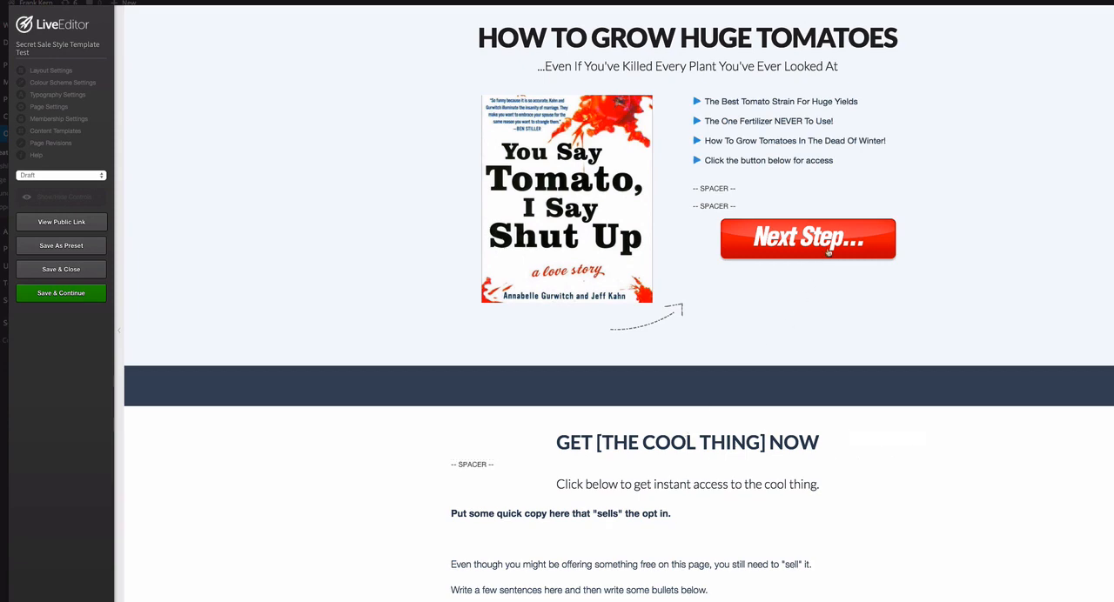
# - Clone the spacer below the bullet block twice and move two of the spacers above the bullets
pyautogui.moveTo(871, 194)
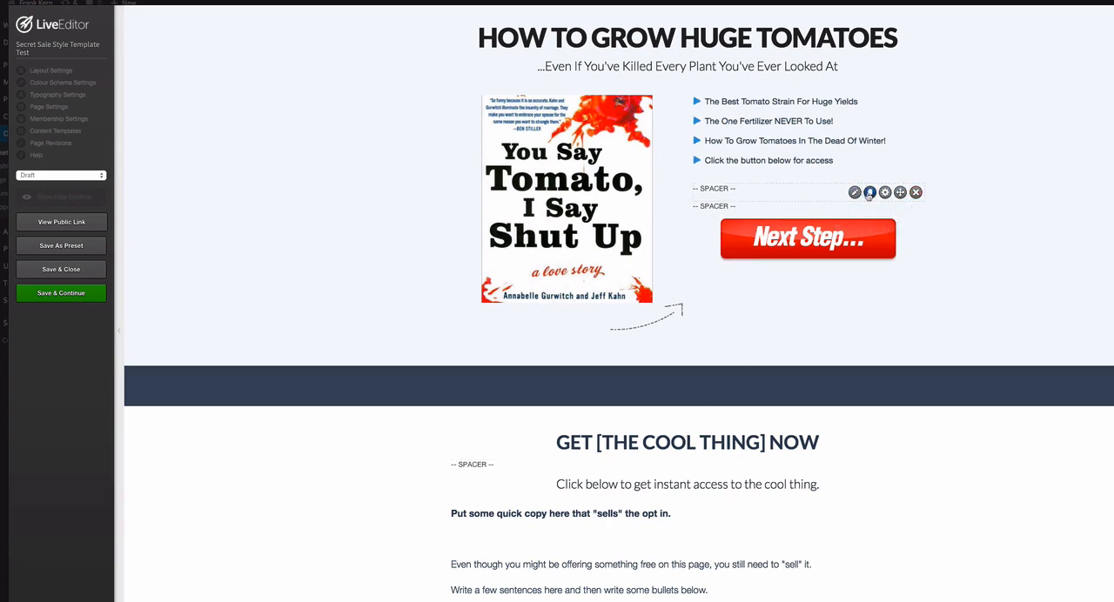
pyautogui.click(870, 194)
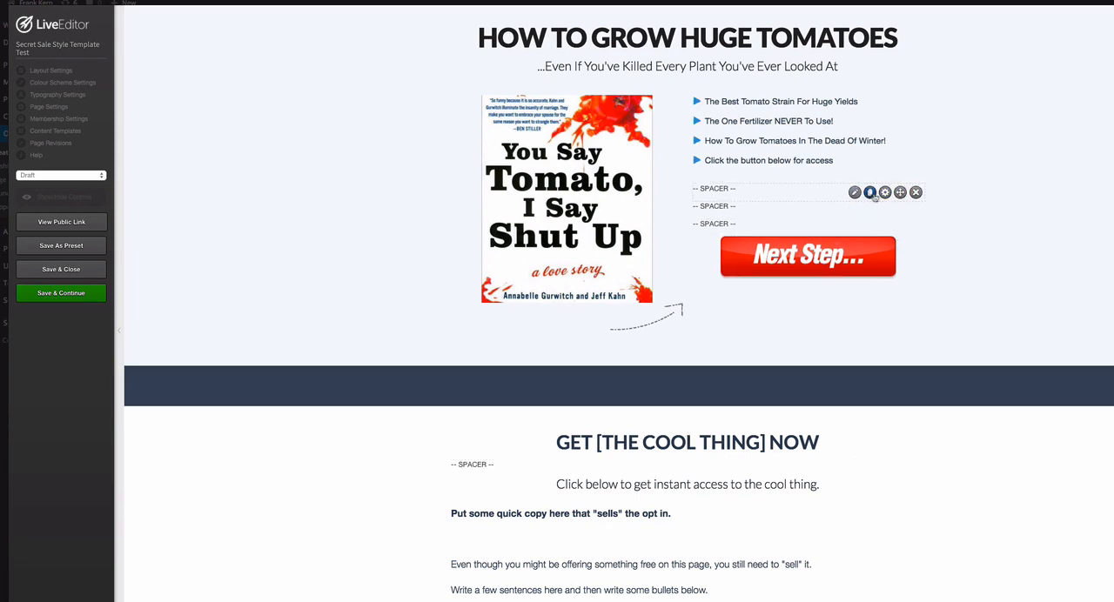
pyautogui.click(870, 193)
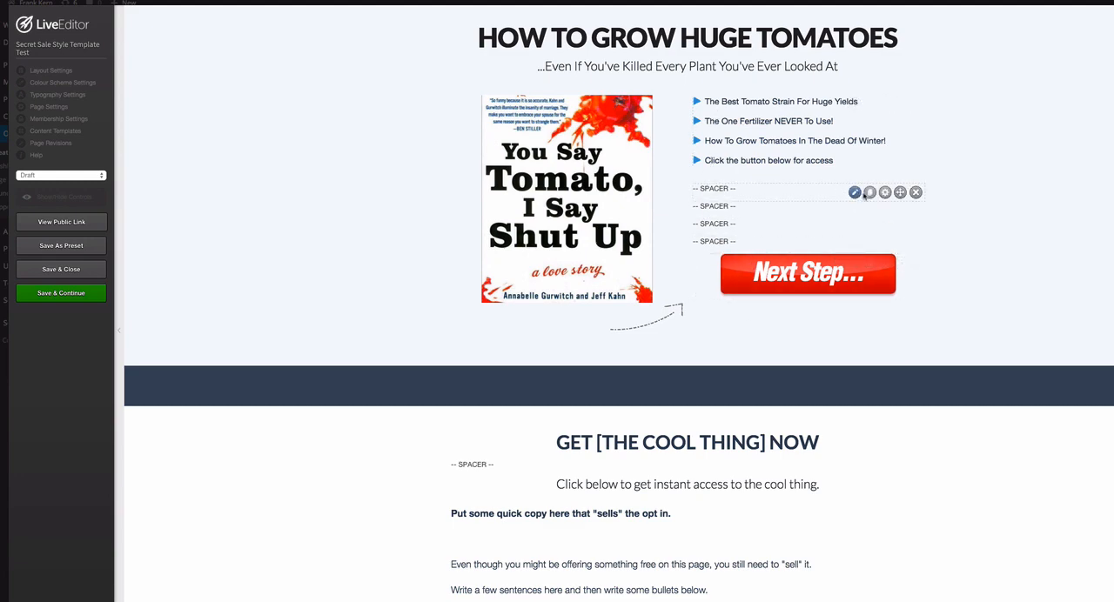
pyautogui.moveTo(900, 193); pyautogui.dragTo(905, 106)
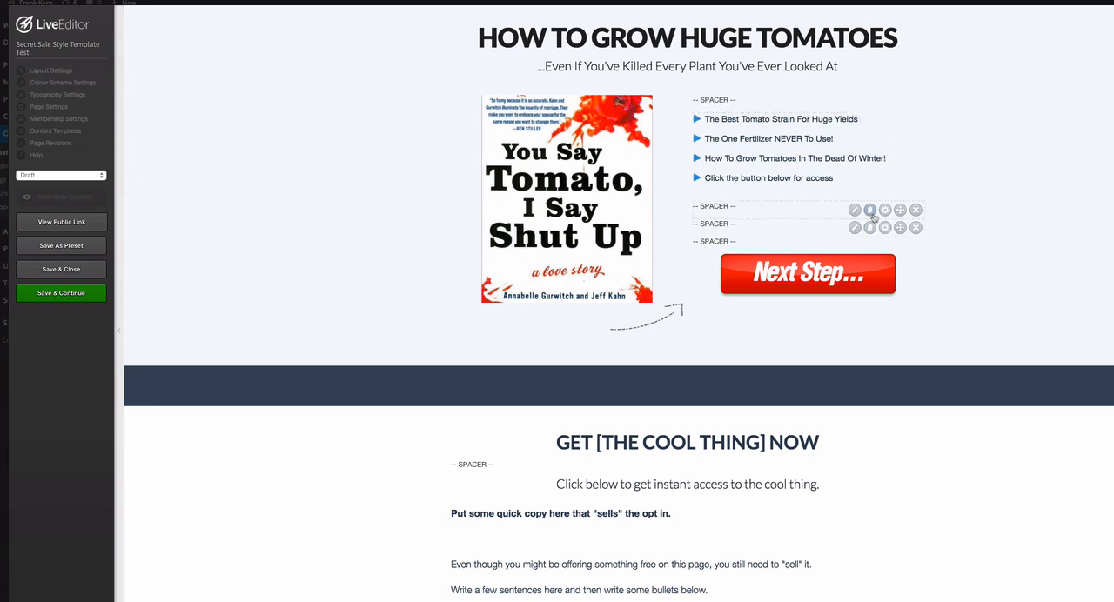
pyautogui.moveTo(901, 210); pyautogui.dragTo(906, 122)
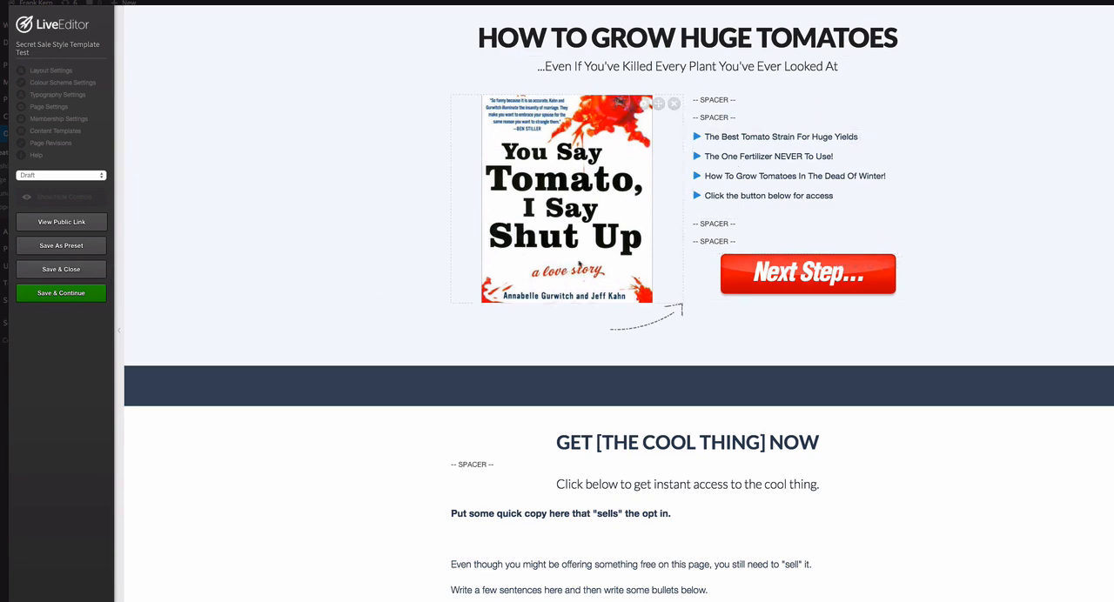
# - Open the opt-in box inside the Next Step button's pop-up for editing and keep Email data as its integration type
pyautogui.moveTo(700, 222)
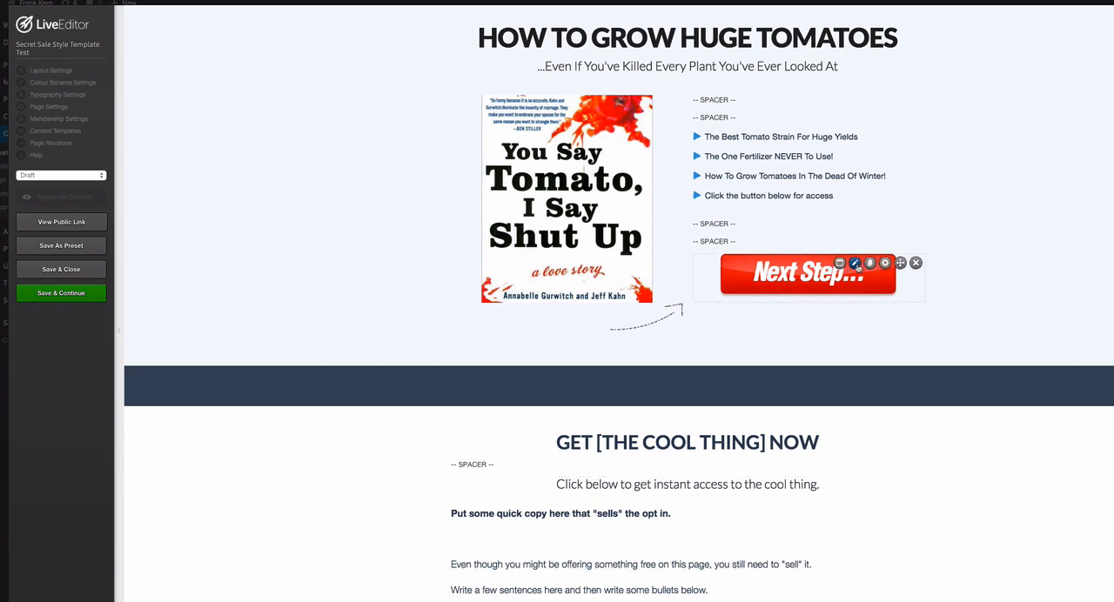
pyautogui.click(854, 264)
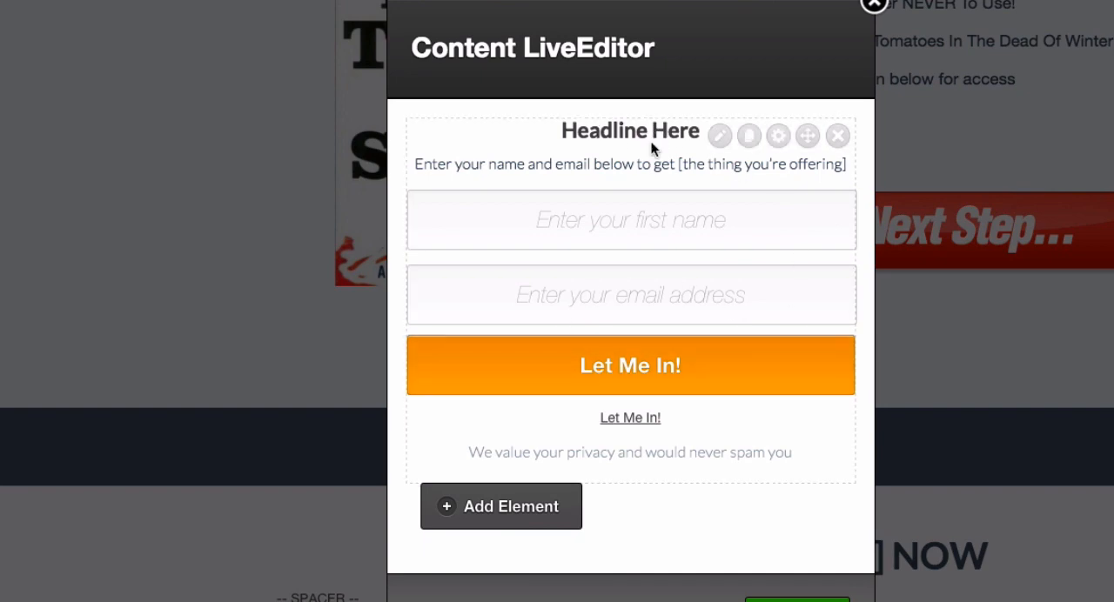
pyautogui.click(720, 137)
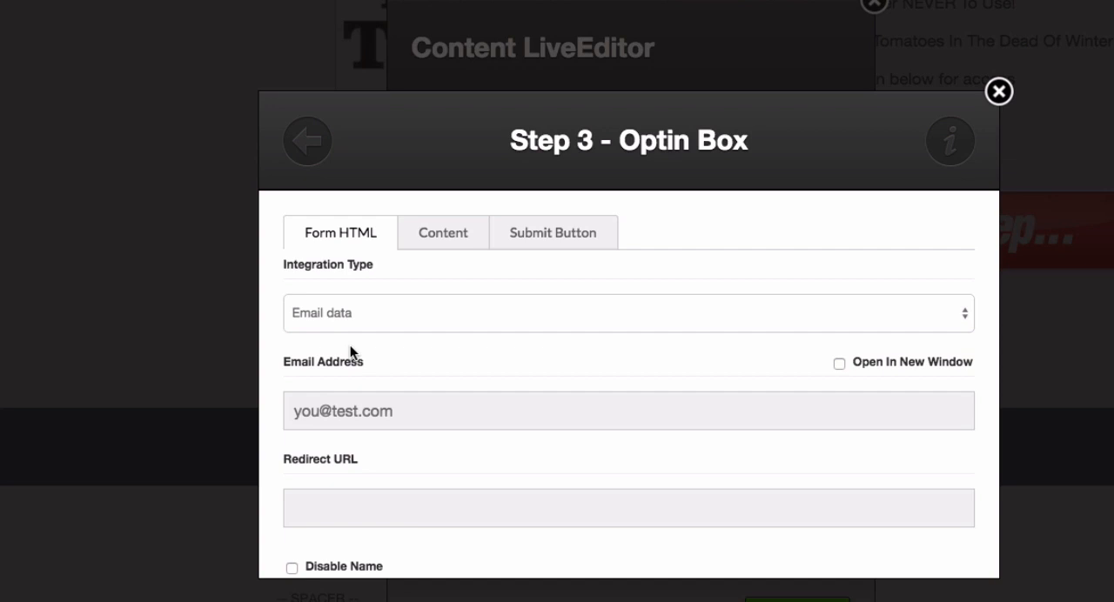
pyautogui.click(401, 312)
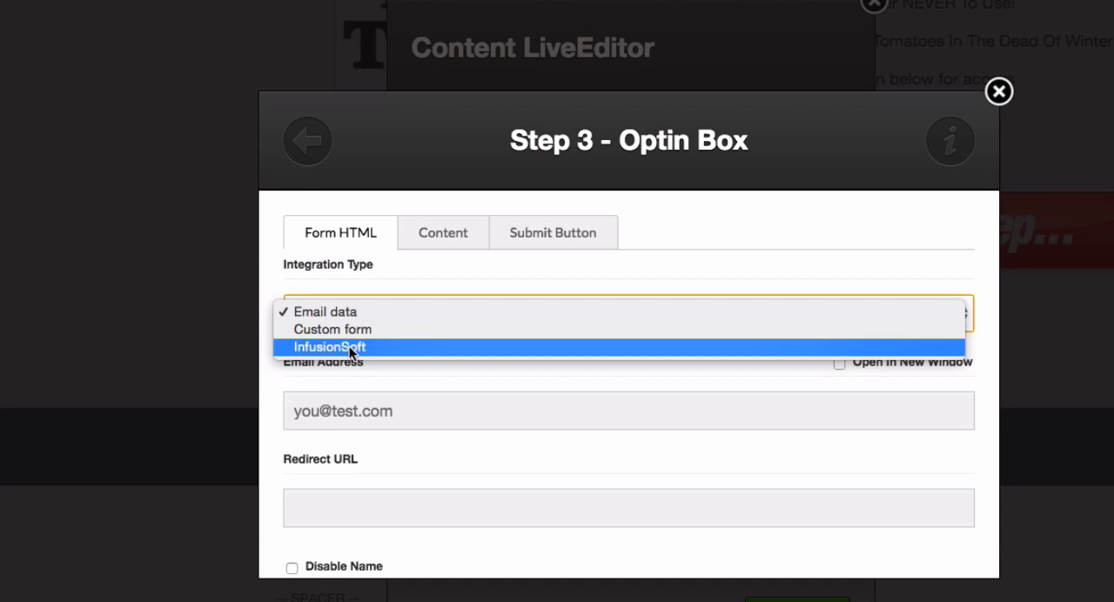
pyautogui.click(363, 312)
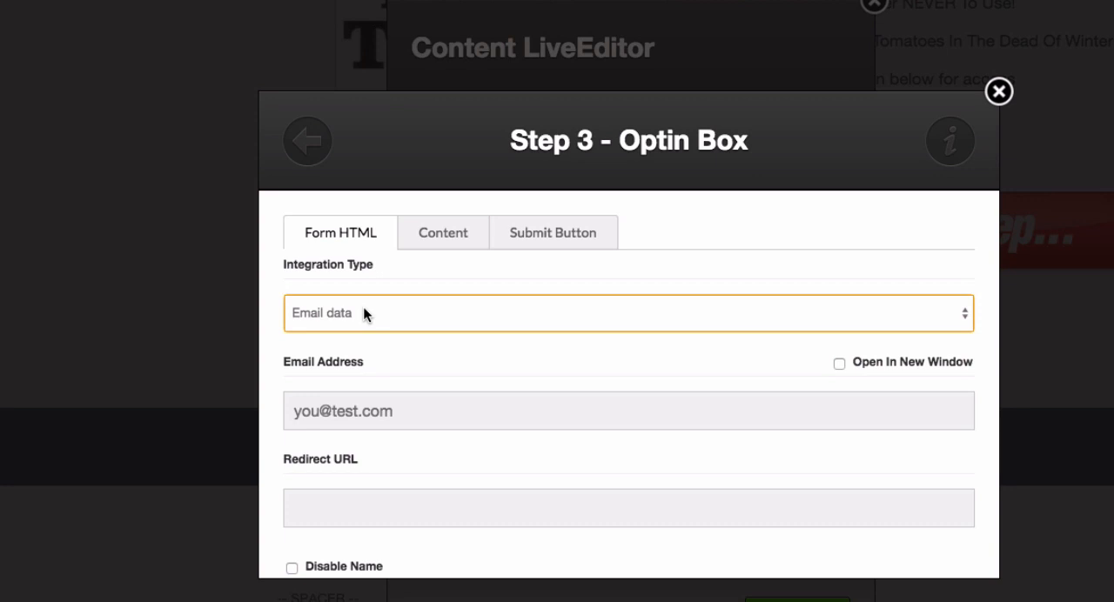
# - Change the opt-in box's header text to "Hey Look I Typed Something!" within the strong tags and insert the box
pyautogui.click(442, 241)
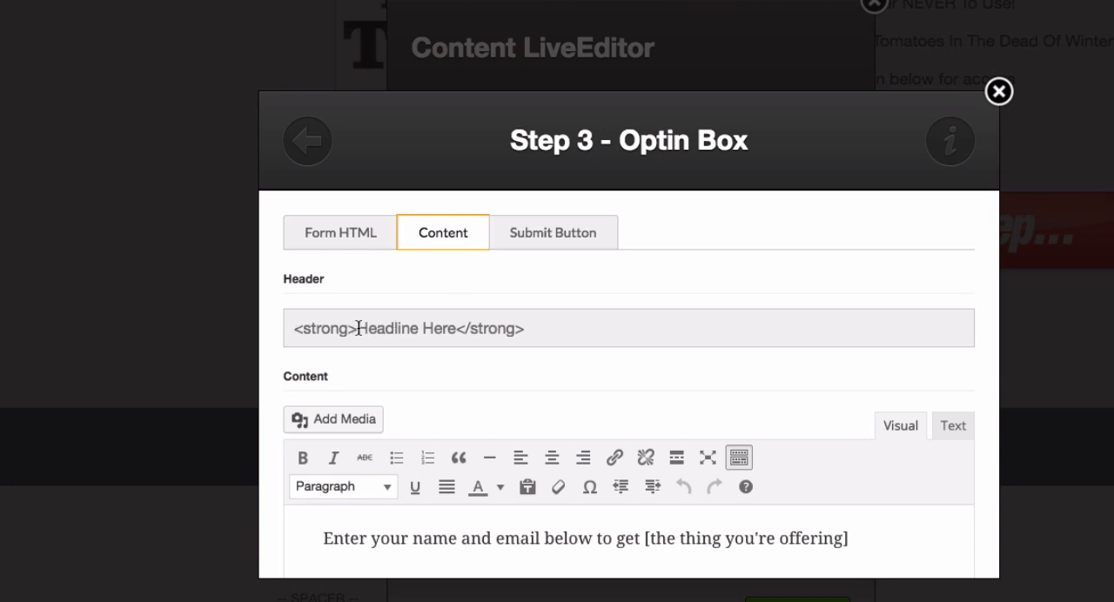
pyautogui.moveTo(357, 328); pyautogui.dragTo(457, 323)
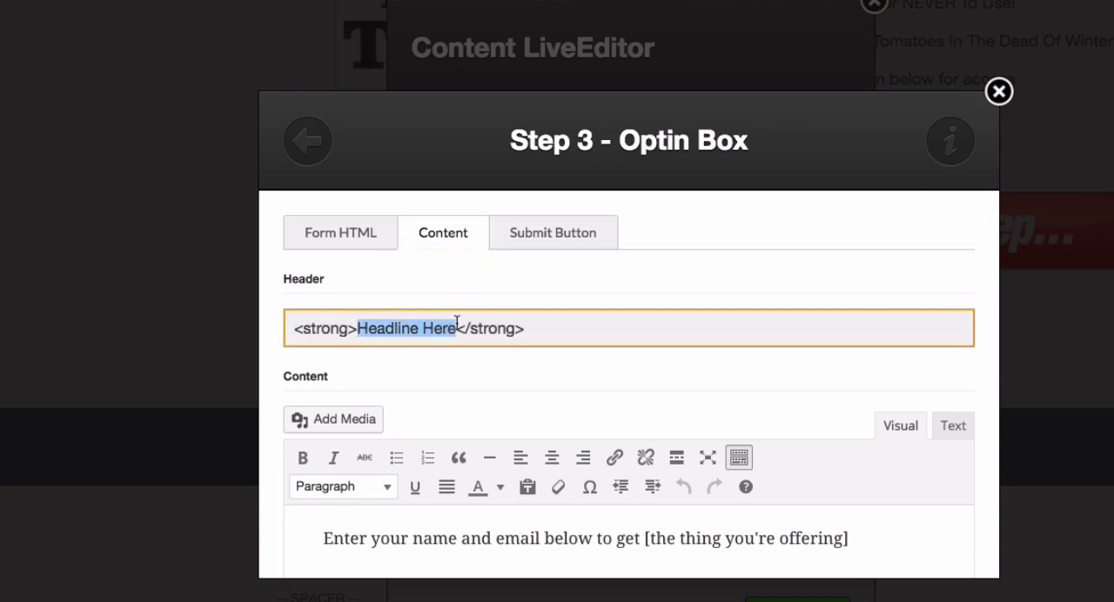
pyautogui.write('Hey Look ')
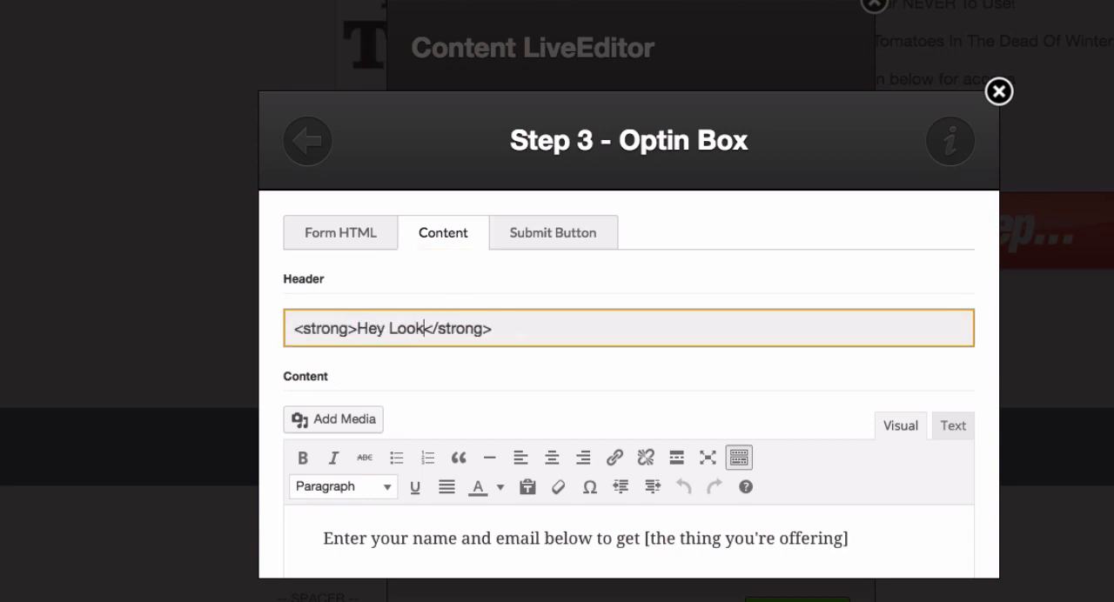
pyautogui.write('I Ty')
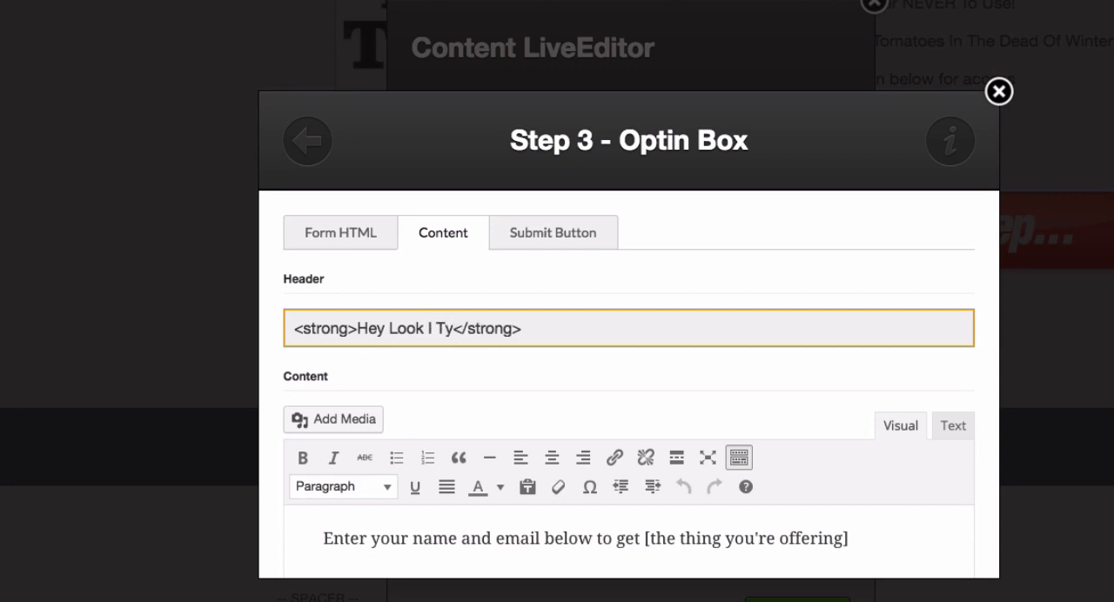
pyautogui.write('ped ')
pyautogui.write('Somehting')
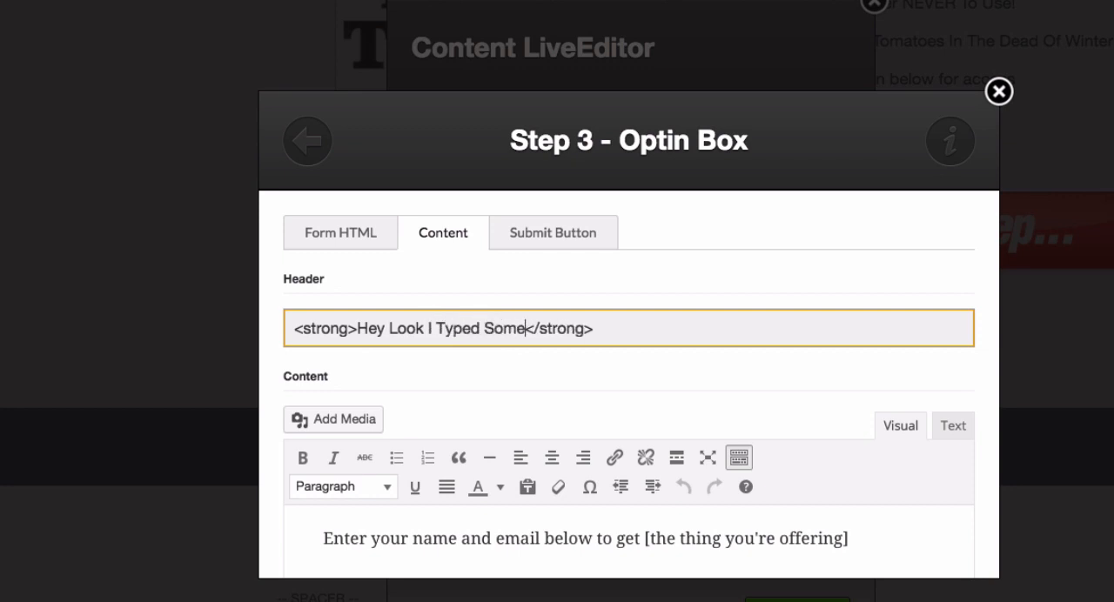
pyautogui.press('BackSpace')
pyautogui.press('BackSpace')
pyautogui.press('BackSpace')
pyautogui.press('BackSpace')
pyautogui.press('BackSpace')
pyautogui.write('thing!')
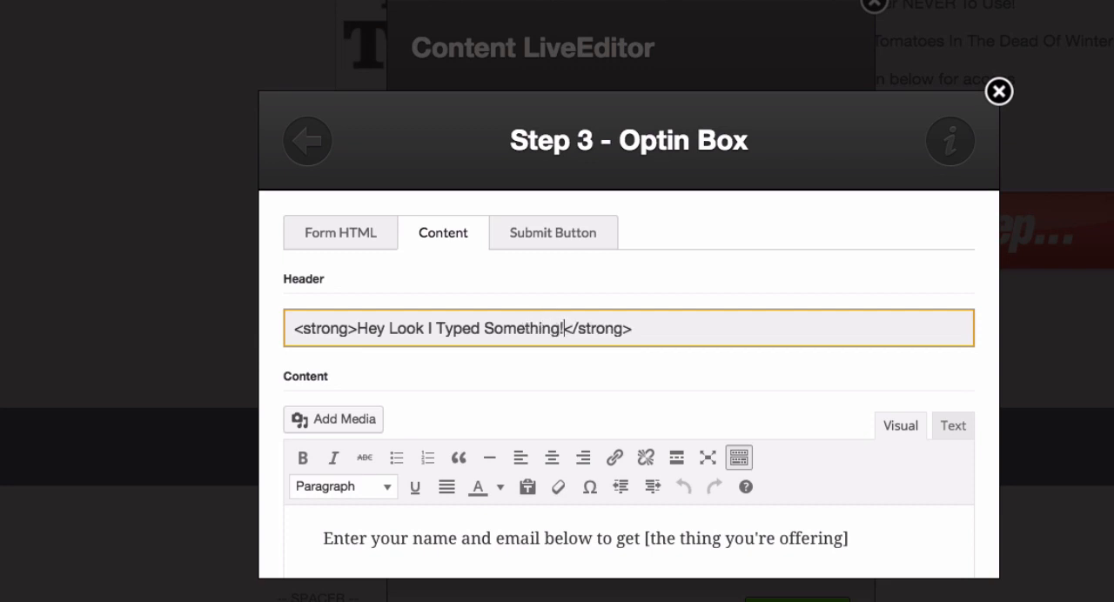
pyautogui.scroll(-10, 473, 406)
pyautogui.click(738, 543)
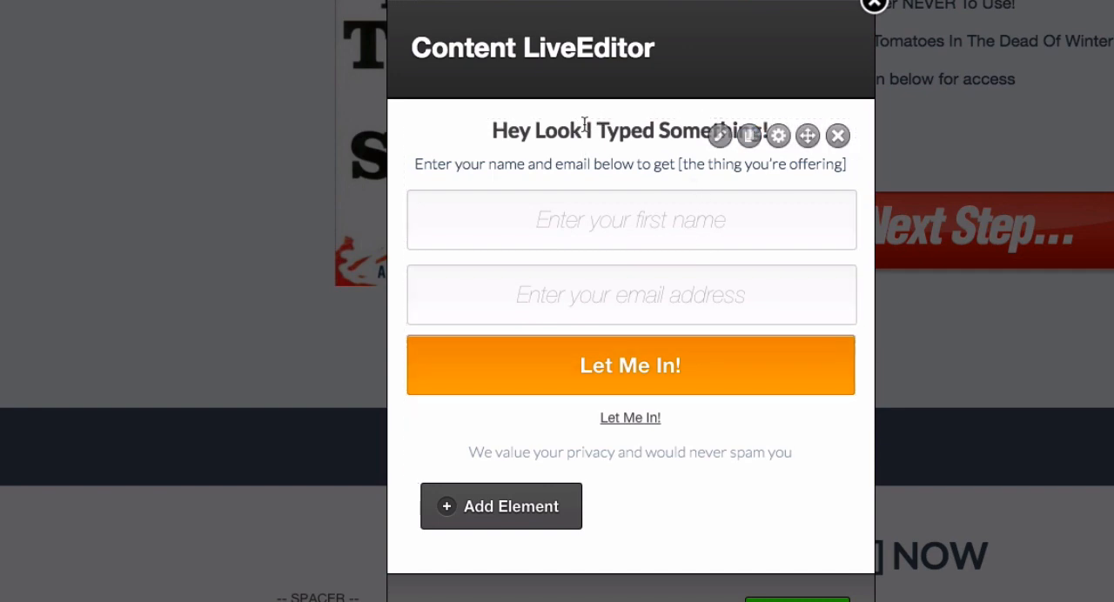
# - Check the opening and closing strong tags around the opt-in box's header, and save the Next Step button's pop-up content
pyautogui.click(719, 137)
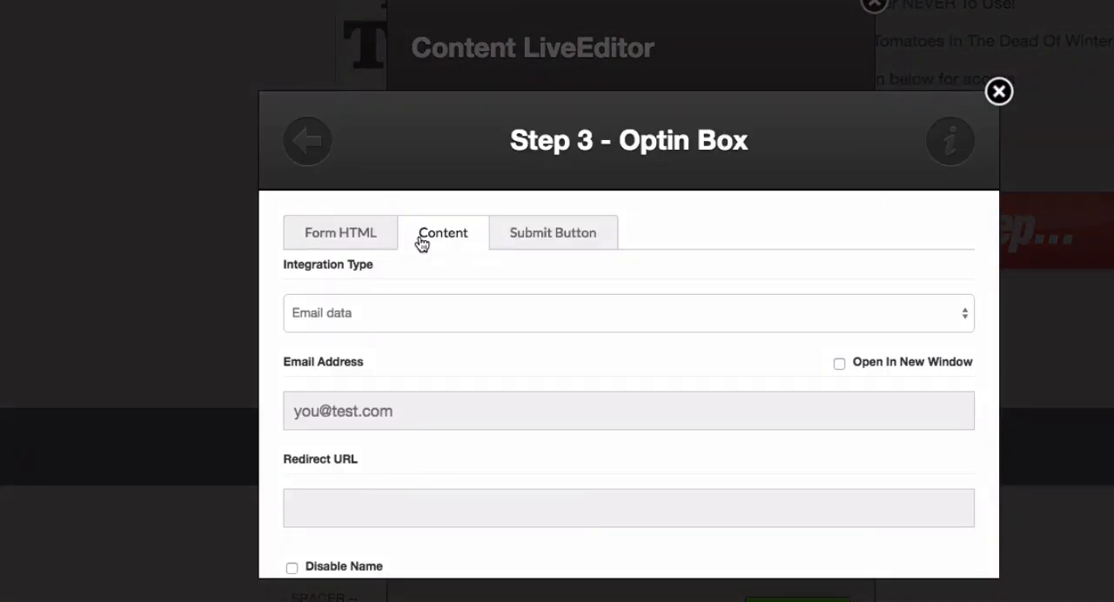
pyautogui.click(463, 235)
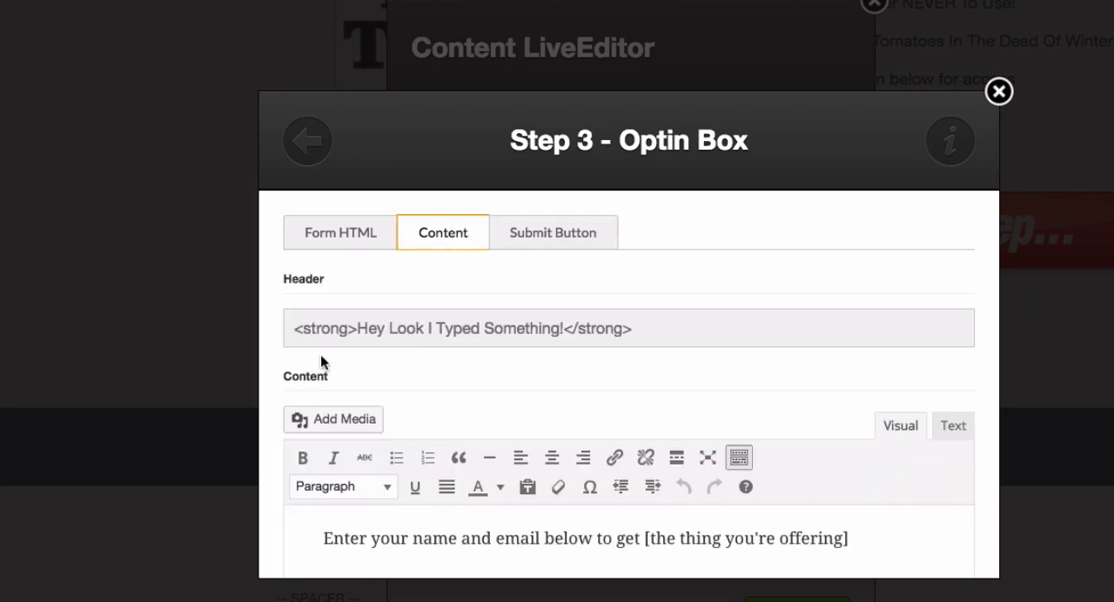
pyautogui.moveTo(357, 328); pyautogui.dragTo(316, 323)
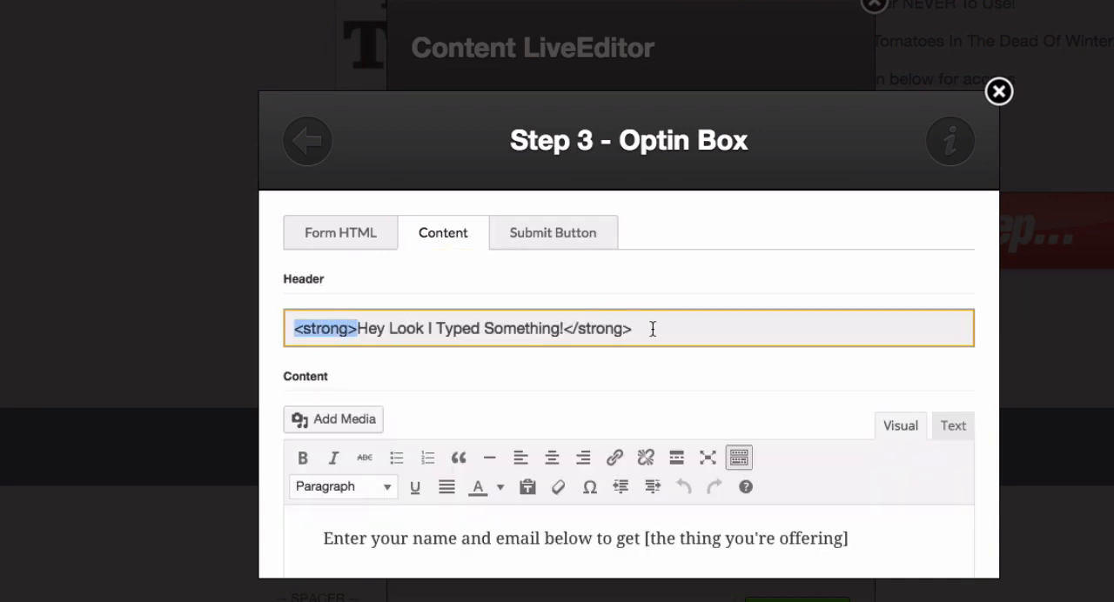
pyautogui.moveTo(651, 328); pyautogui.dragTo(567, 328)
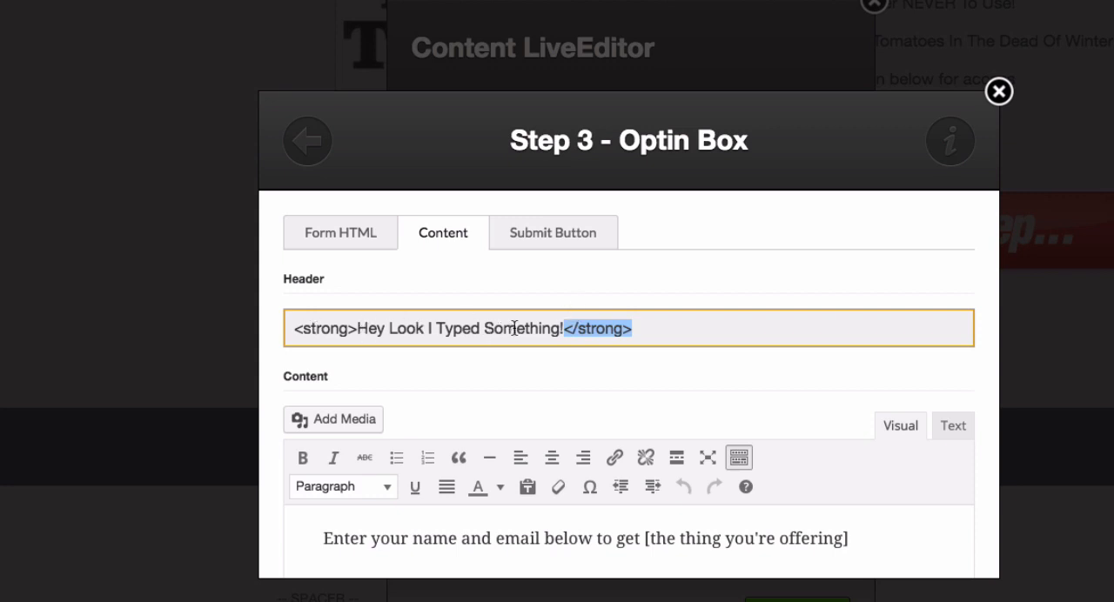
pyautogui.scroll(-10, 514, 328)
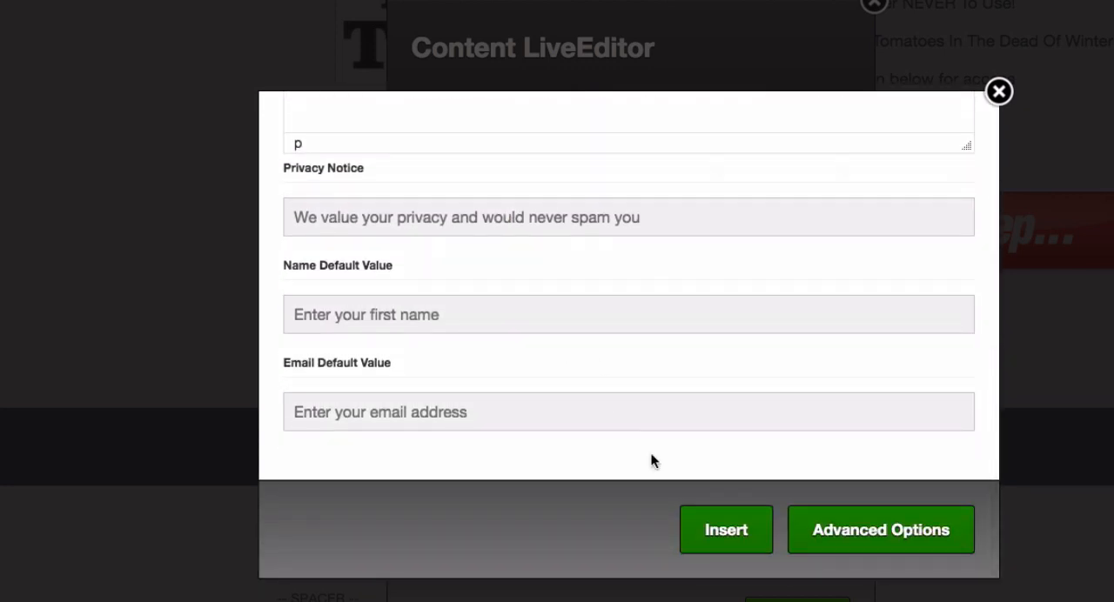
pyautogui.click(720, 529)
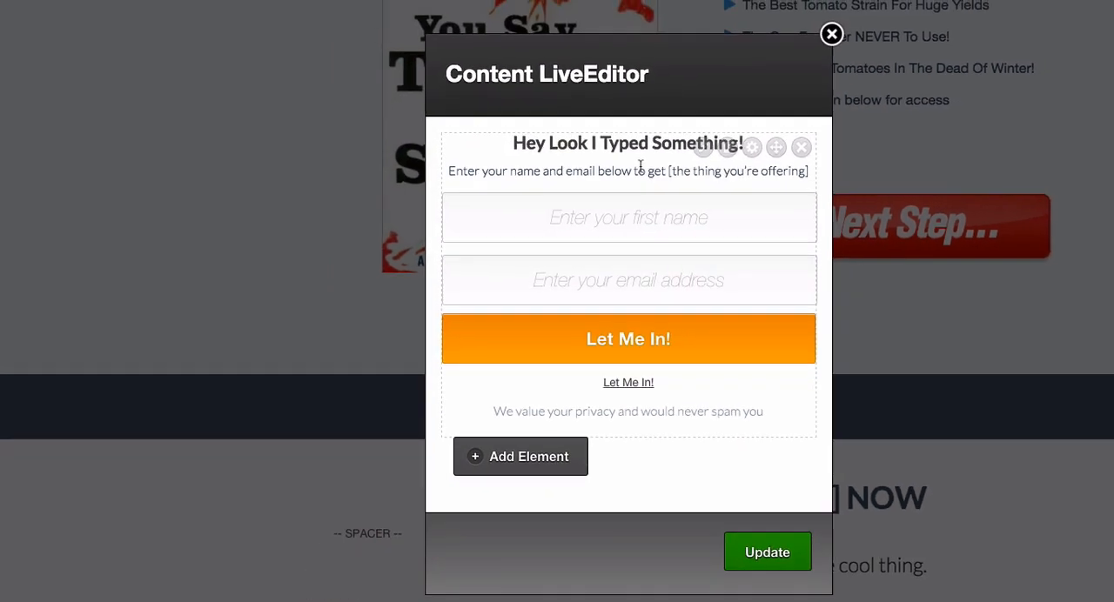
pyautogui.click(762, 549)
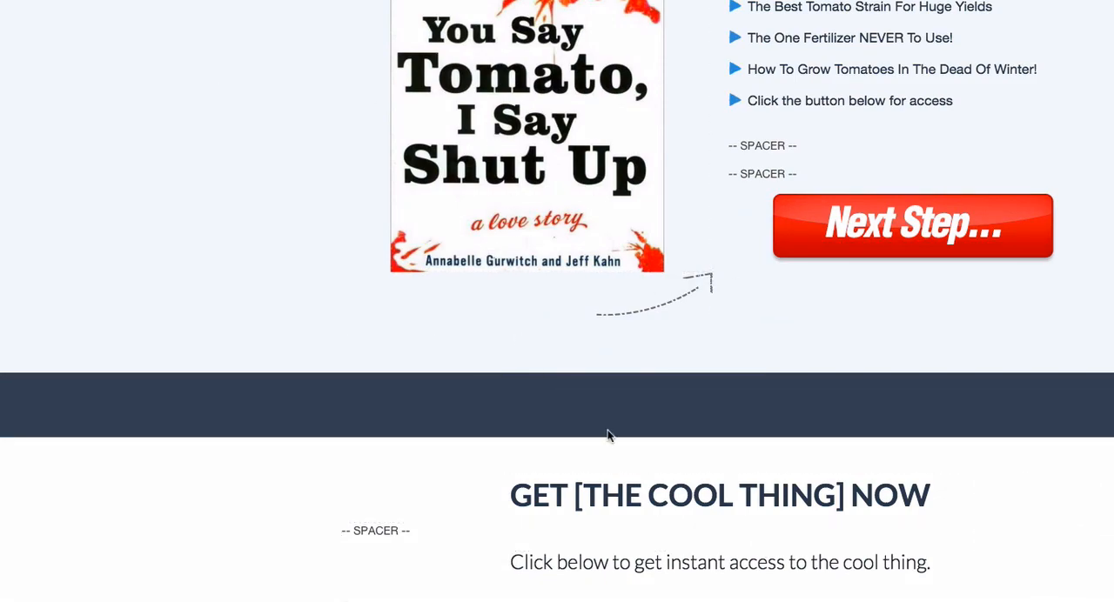
# - Replace the "GET [THE COOL THING] NOW" headline text with "YES, YOU REALLY CAN GROW HUGE TOMATOES!"
pyautogui.scroll(-5, 611, 435)
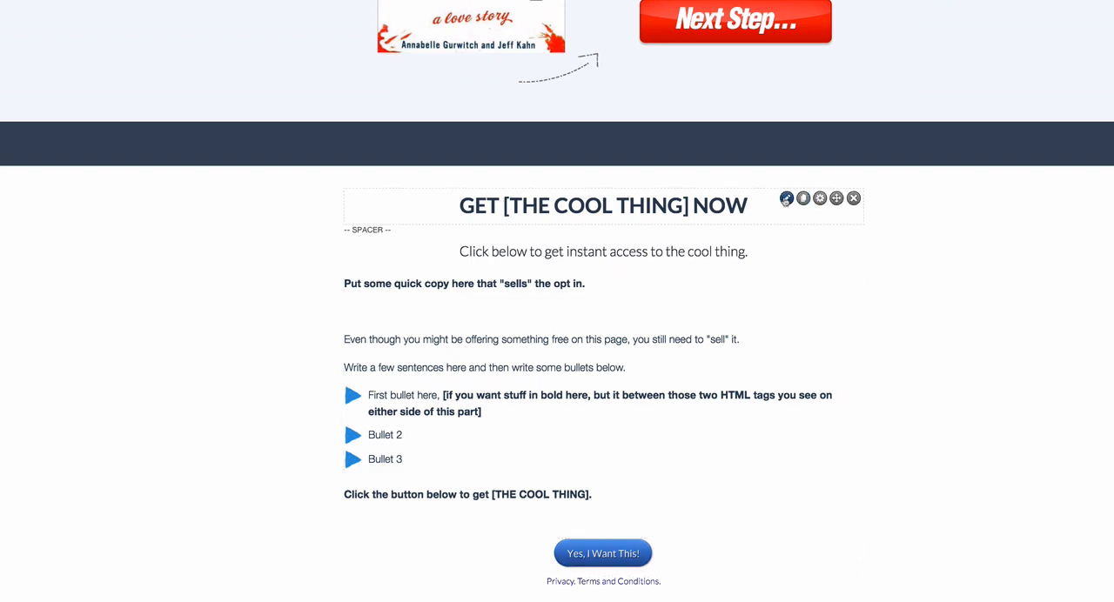
pyautogui.click(786, 198)
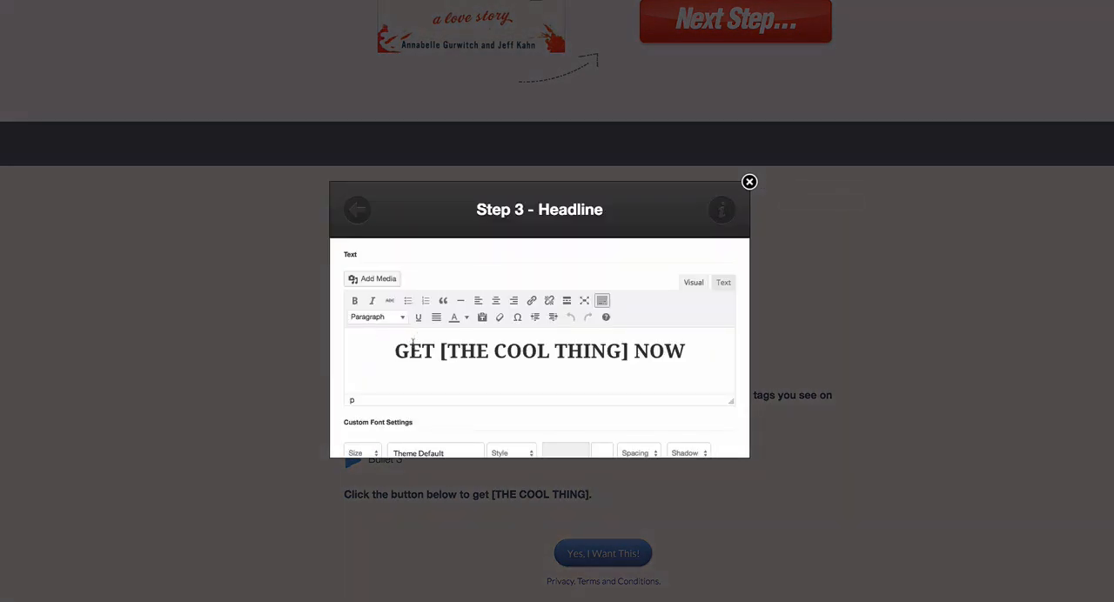
pyautogui.moveTo(394, 347); pyautogui.dragTo(684, 344)
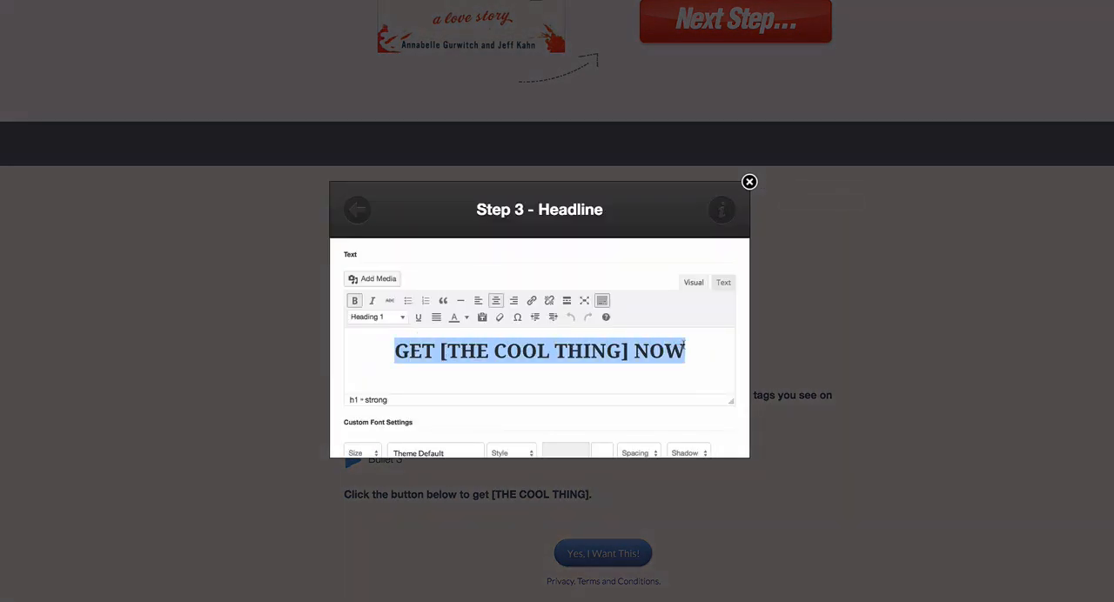
pyautogui.write('YES,')
pyautogui.write('Re')
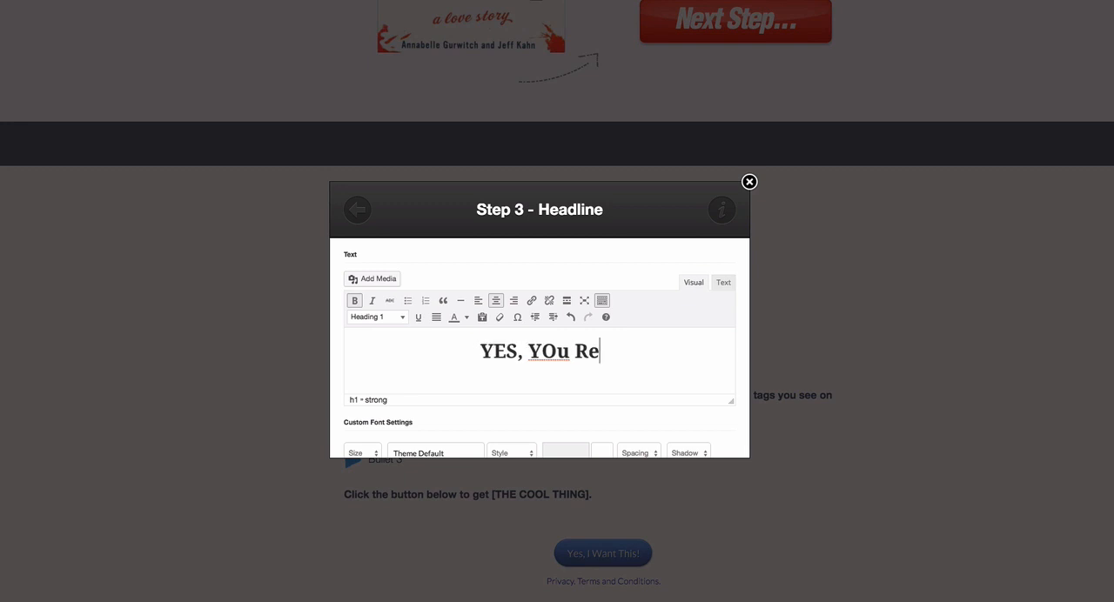
pyautogui.press('BackSpace')
pyautogui.press('BackSpace')
pyautogui.press('BackSpace')
pyautogui.press('BackSpace')
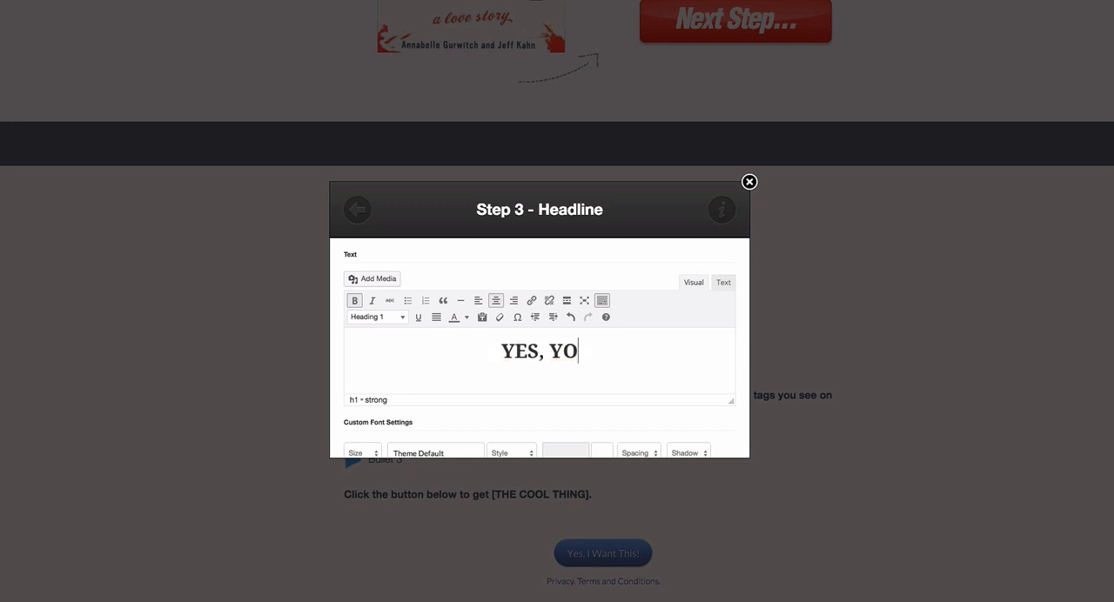
pyautogui.write('U REALLY CA')
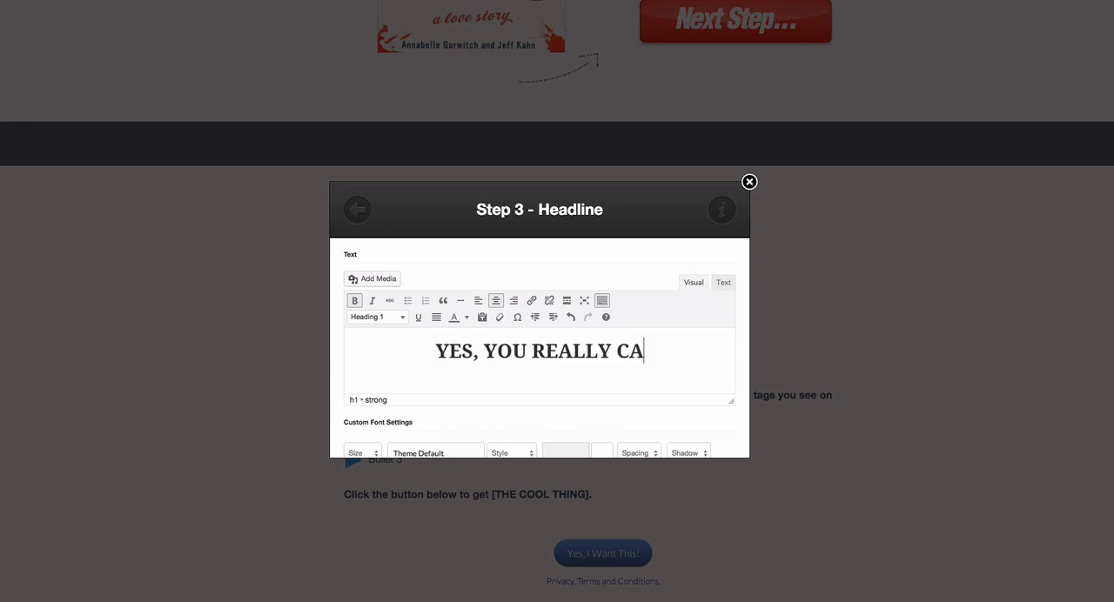
pyautogui.write('N GROW HUGE ')
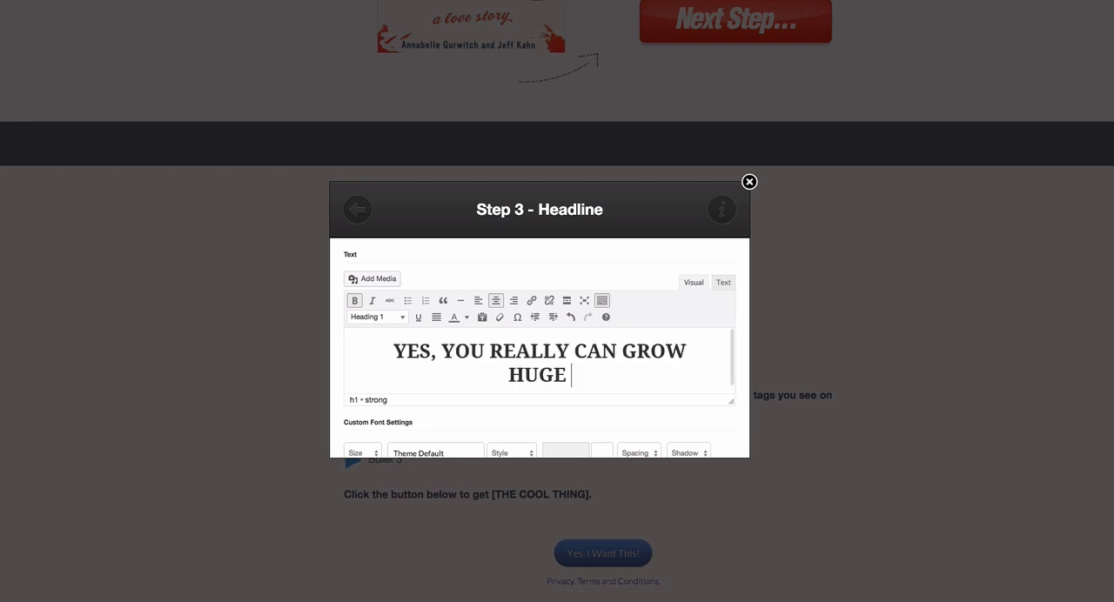
pyautogui.write('TOMATOES')
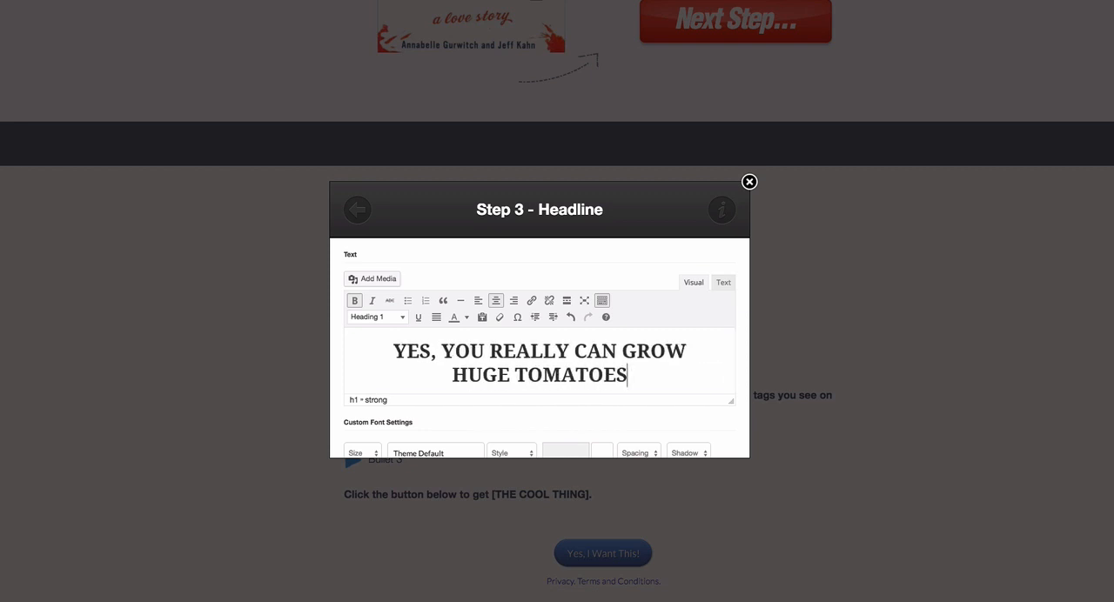
pyautogui.write('!')
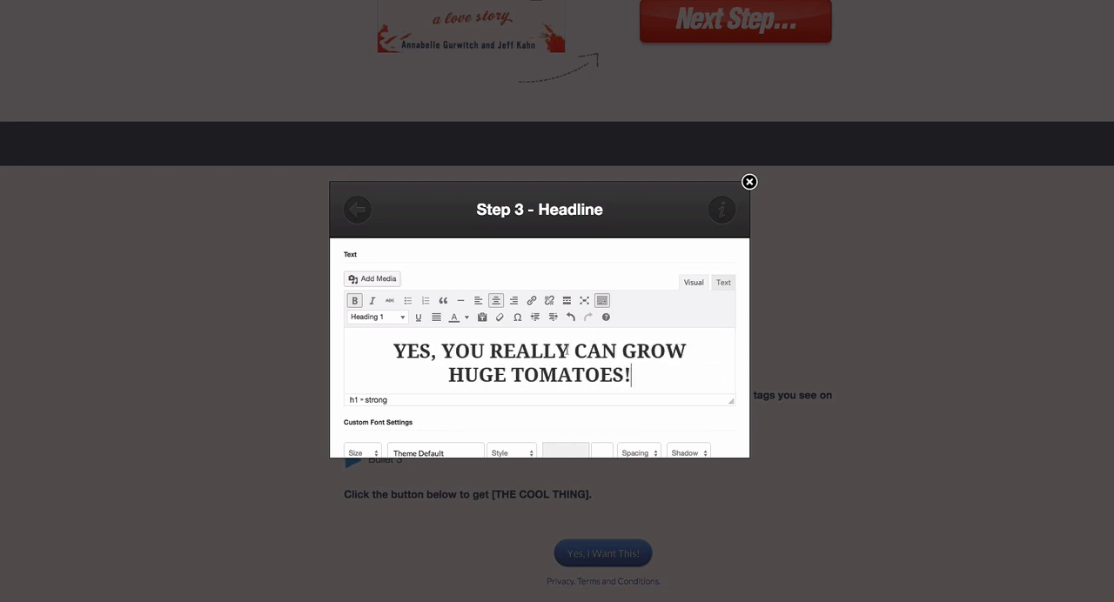
# - Italicize the word "CAN" in the headline and insert the updated headline into the page
pyautogui.moveTo(575, 349); pyautogui.dragTo(616, 349)
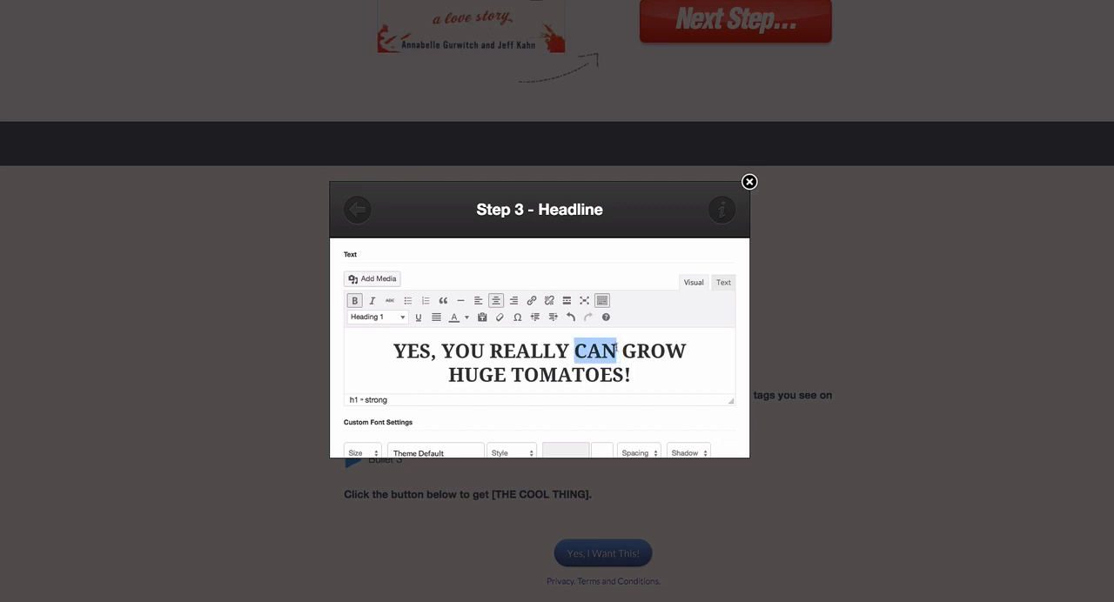
pyautogui.hotkey('ctrl', 'i')
pyautogui.scroll(-10, 604, 355)
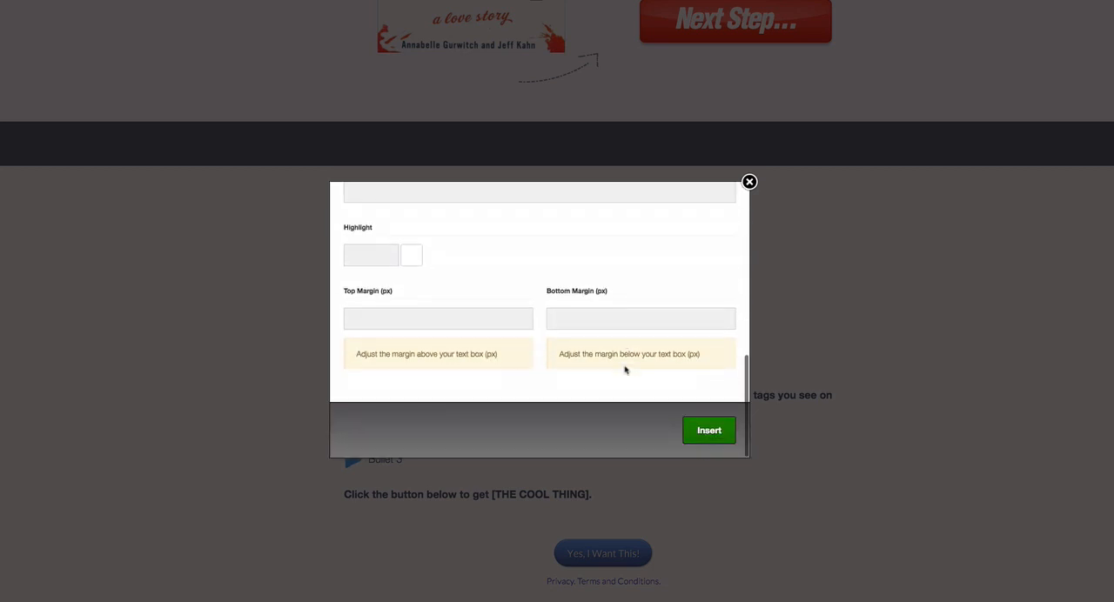
pyautogui.click(707, 430)
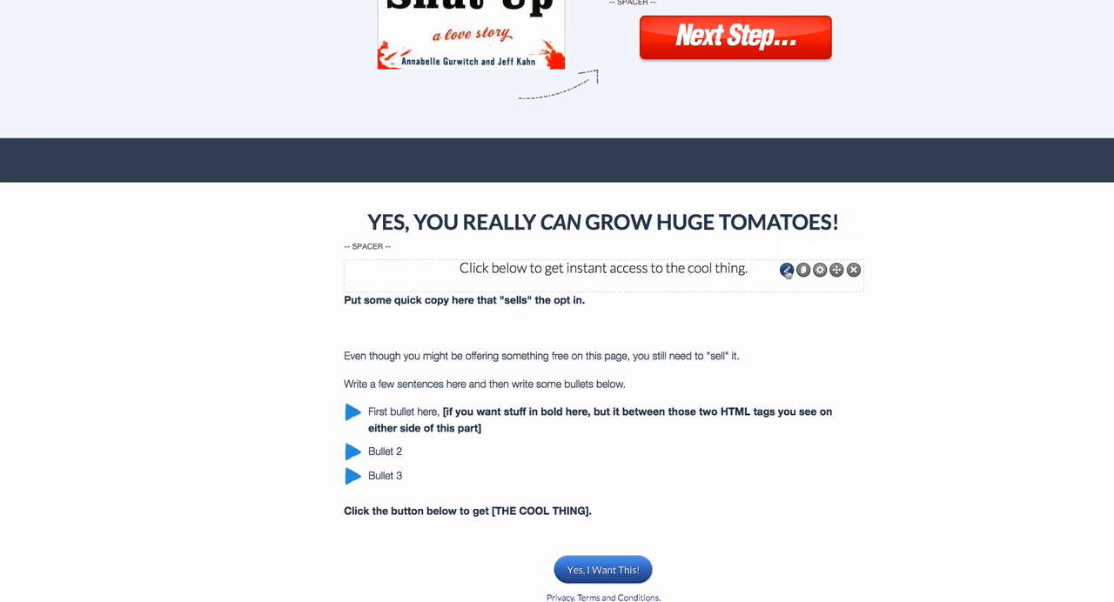
# - Change the subheadline below it to "This Free Report Shows You Exactly How!" and insert it
pyautogui.click(786, 271)
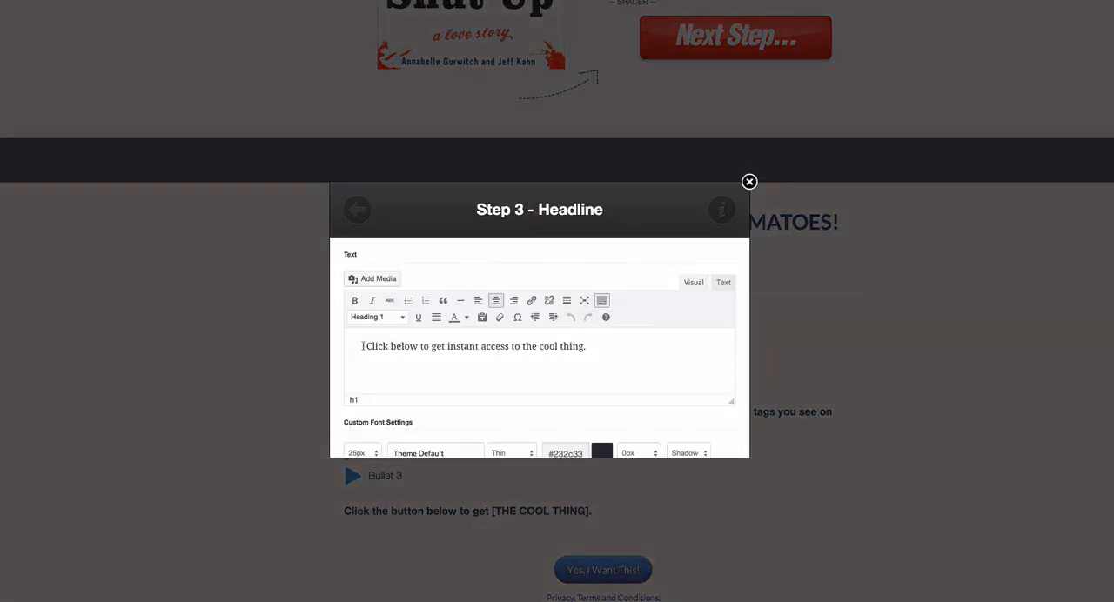
pyautogui.moveTo(364, 345); pyautogui.dragTo(596, 347)
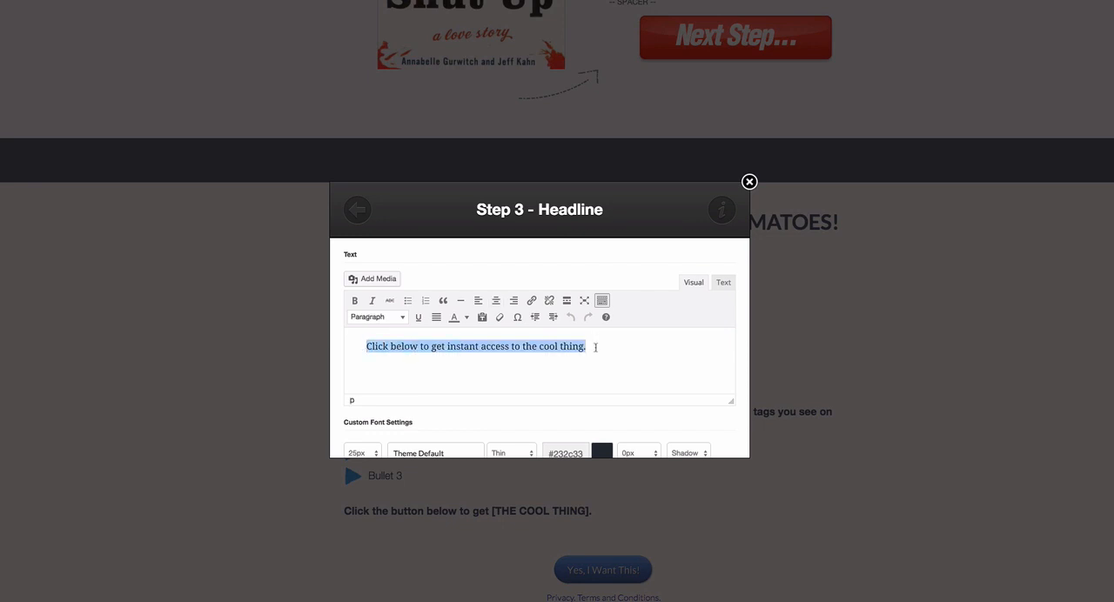
pyautogui.write('This ')
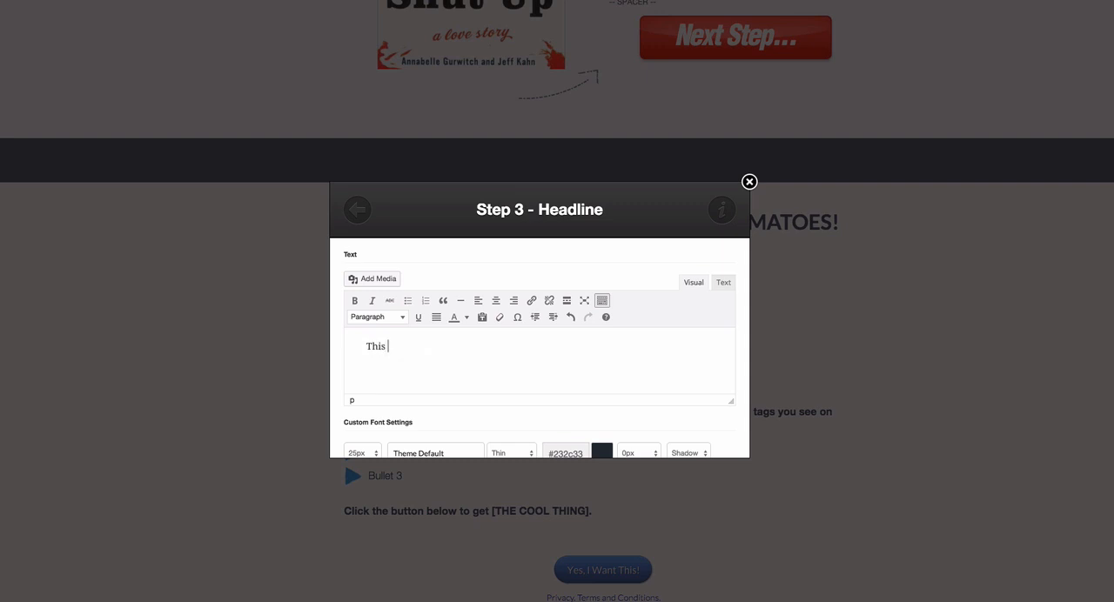
pyautogui.write('Free Report Shows You Exactly how')
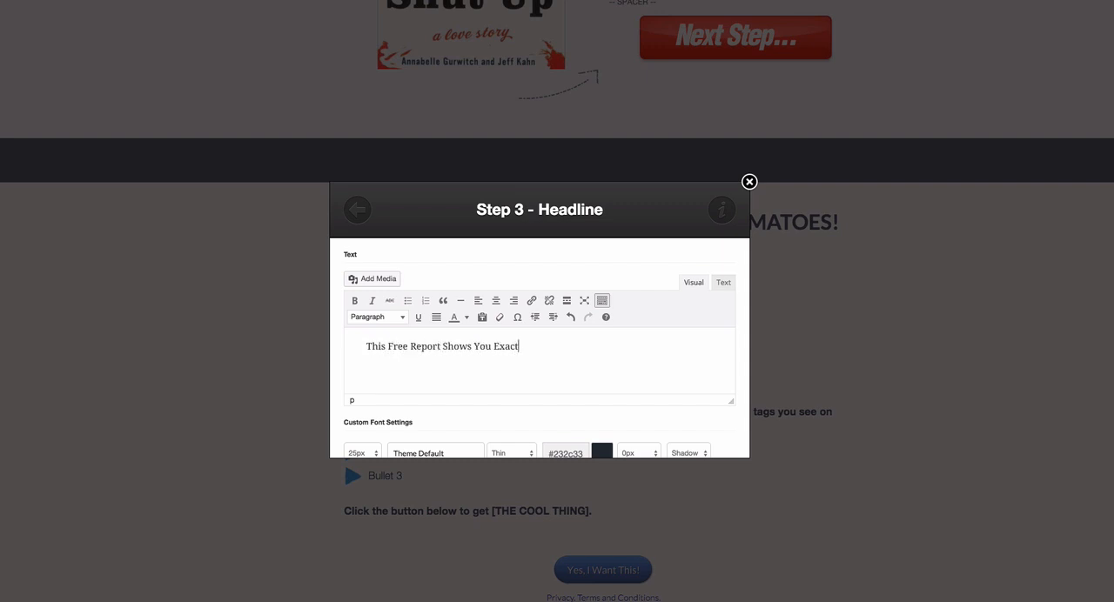
pyautogui.press('BackSpace')
pyautogui.press('BackSpace')
pyautogui.press('BackSpace')
pyautogui.write('How!')
pyautogui.scroll(-10, 583, 309)
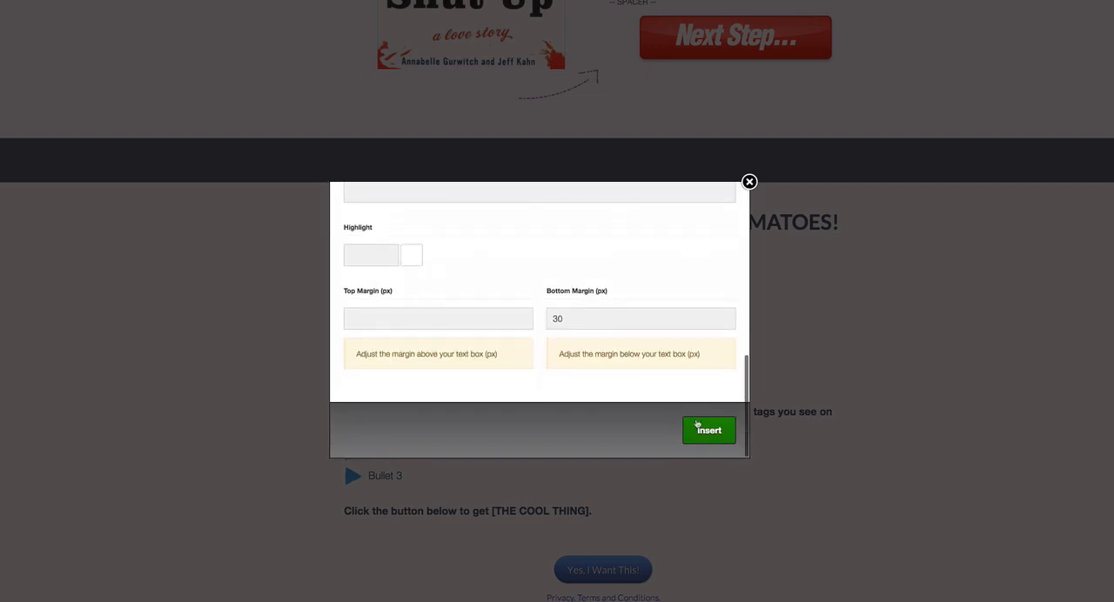
pyautogui.click(709, 427)
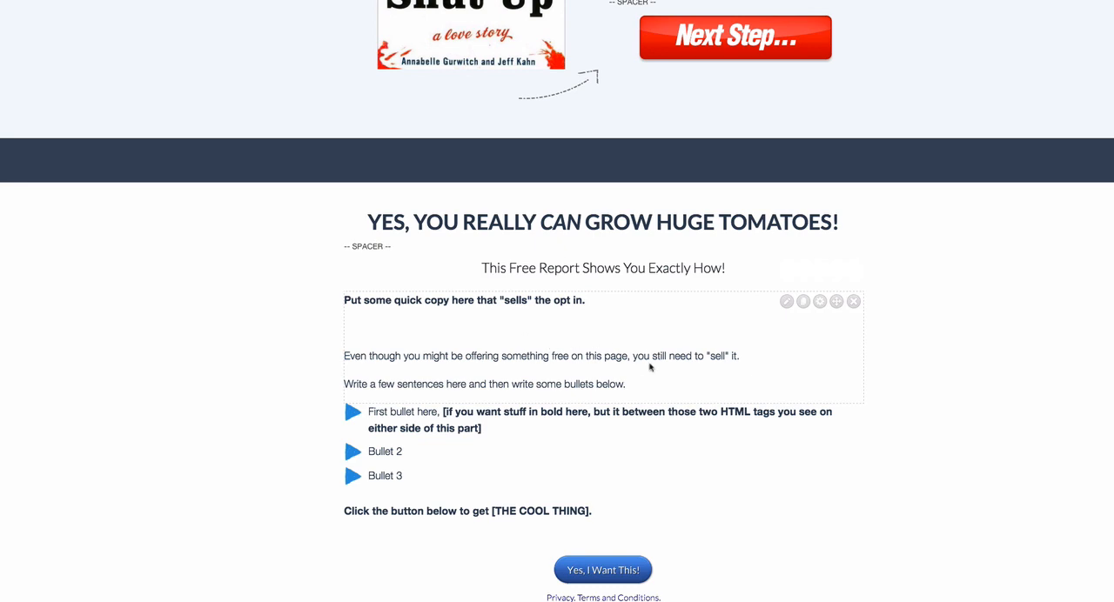
# - Replace the text block's placeholder with copy running from "Growing huge tomatoes doesn't have to be hard." to "breakthrough gardening secrets like ..." and insert it
pyautogui.click(788, 302)
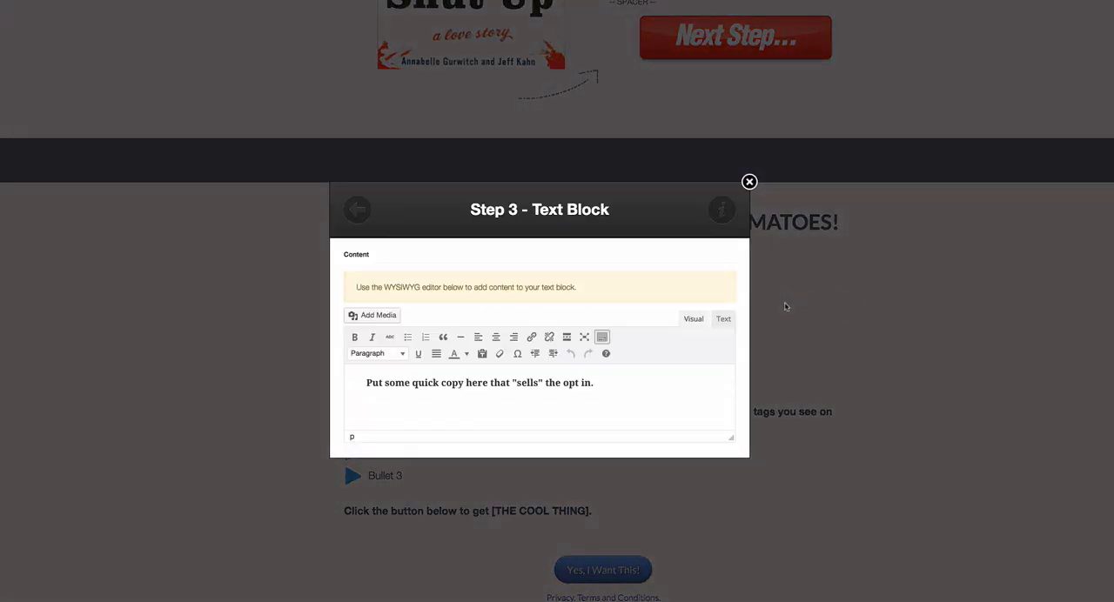
pyautogui.scroll(-2, 510, 345)
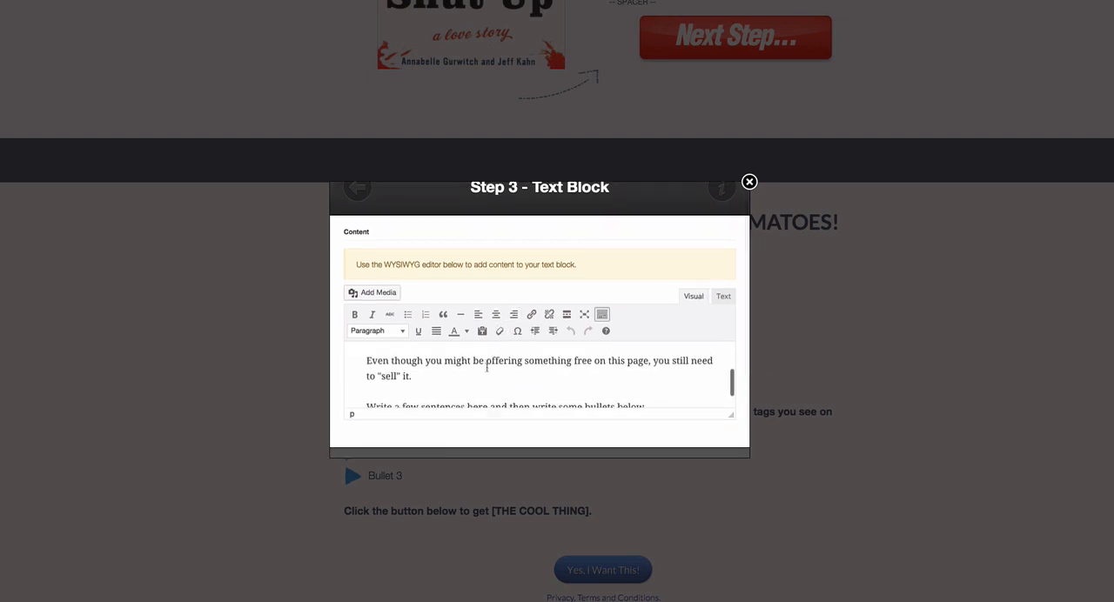
pyautogui.scroll(-3, 486, 367)
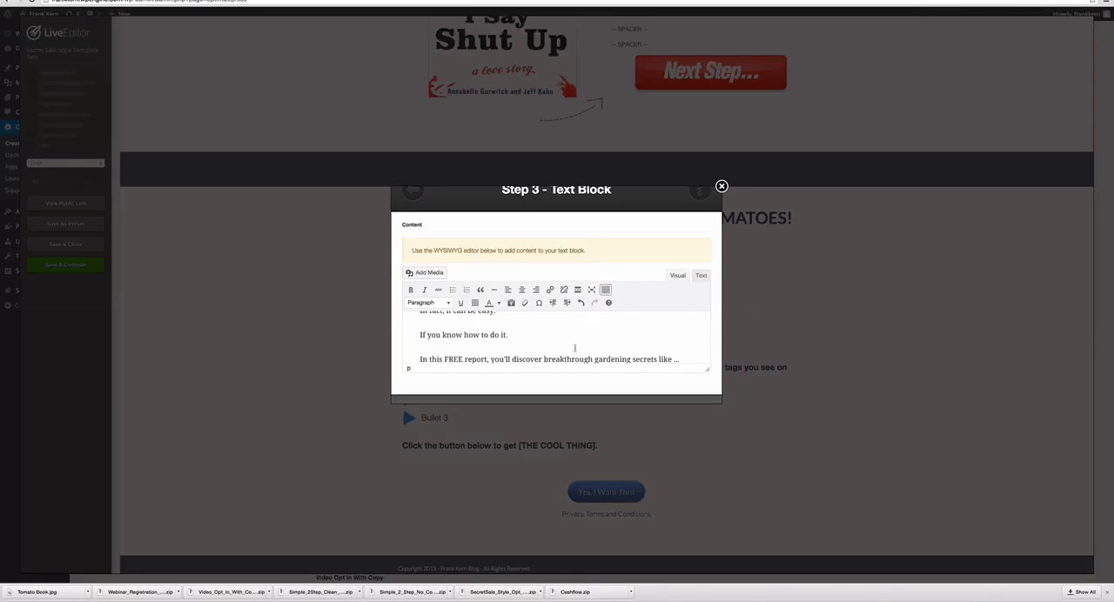
pyautogui.scroll(-2, 577, 374)
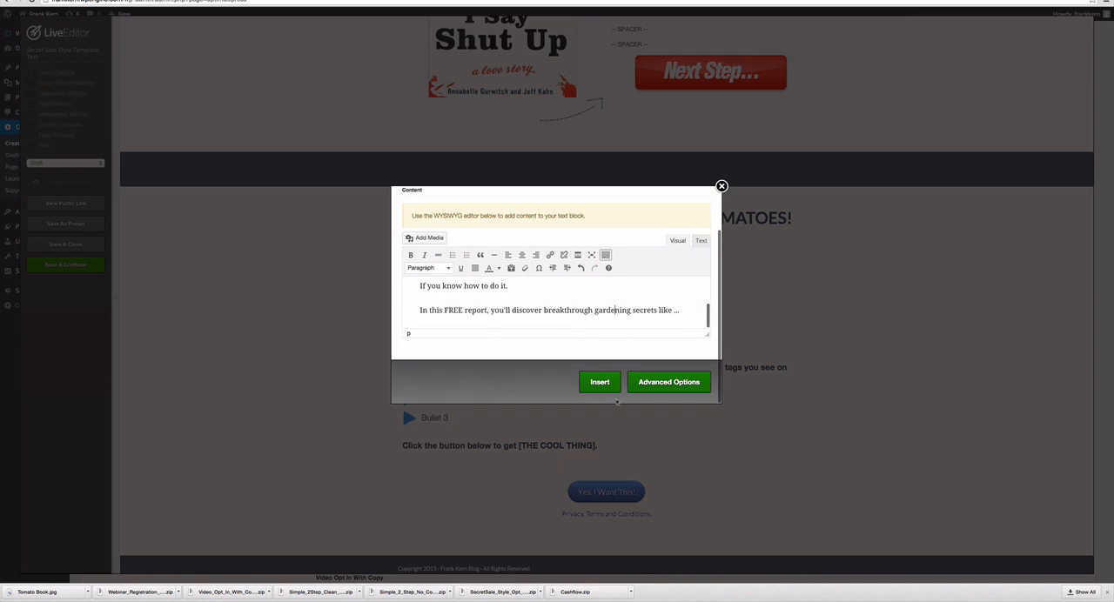
pyautogui.click(723, 251)
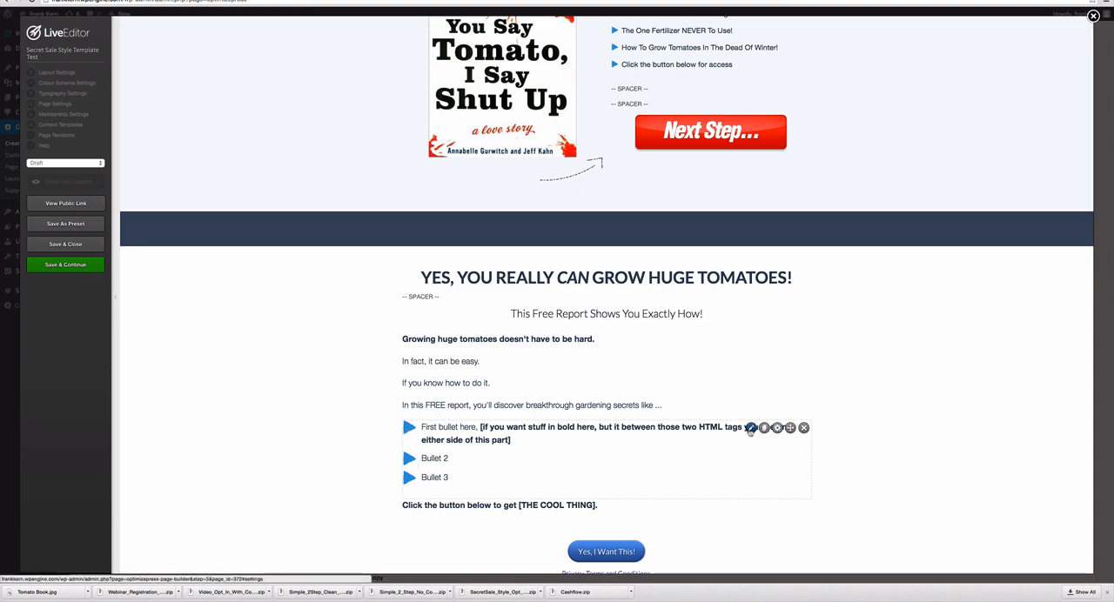
# - Open the bullet block below the copy for editing and examine the <strong> tags enclosing the first bullet's bracketed text
pyautogui.click(750, 429)
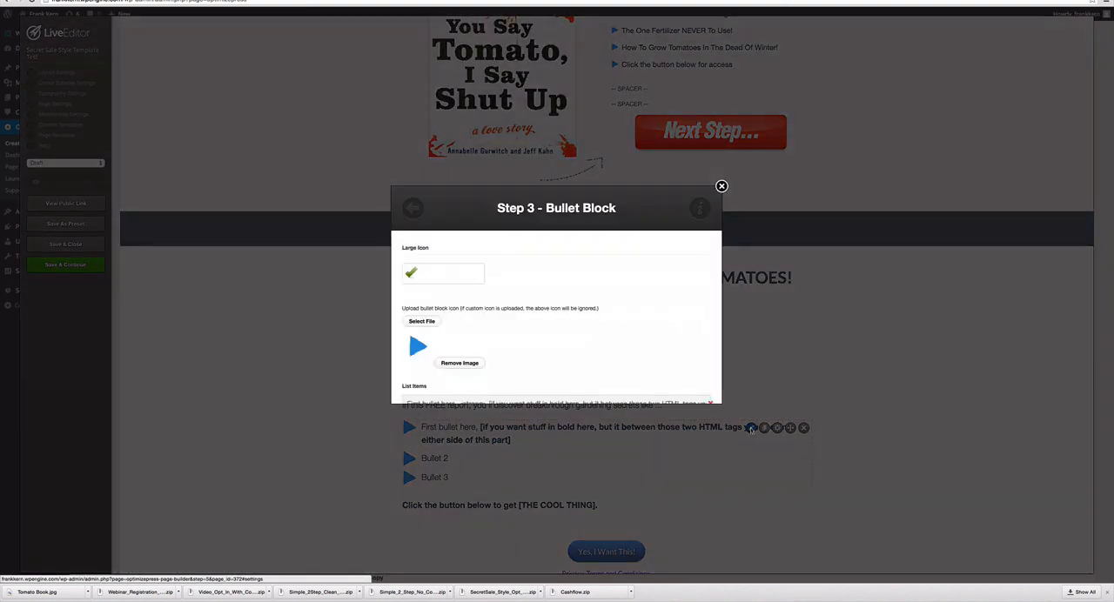
pyautogui.scroll(-5, 705, 346)
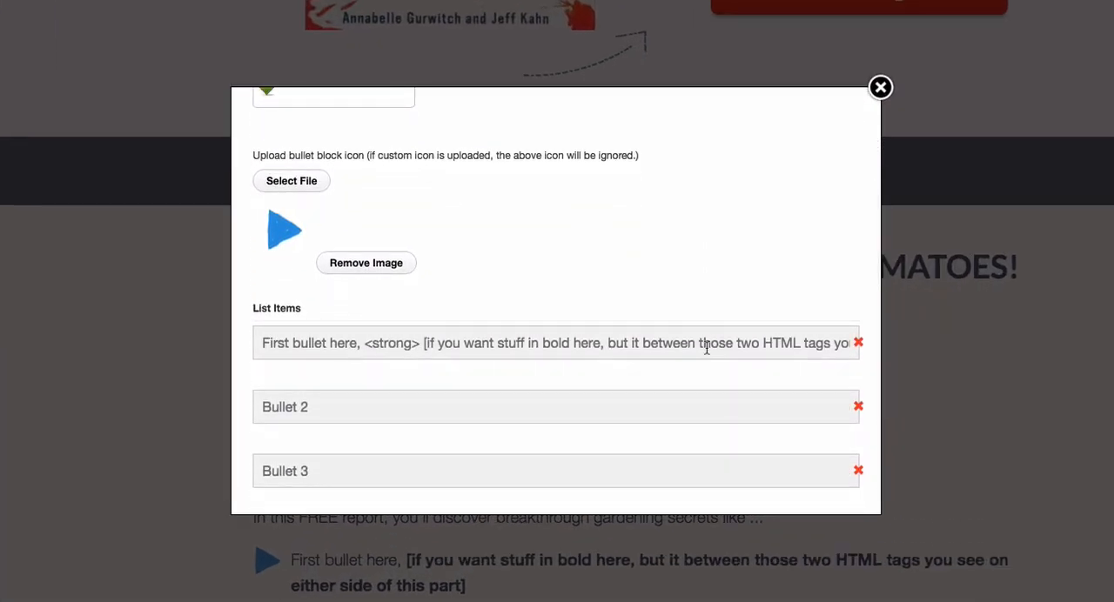
pyautogui.scroll(-2, 706, 345)
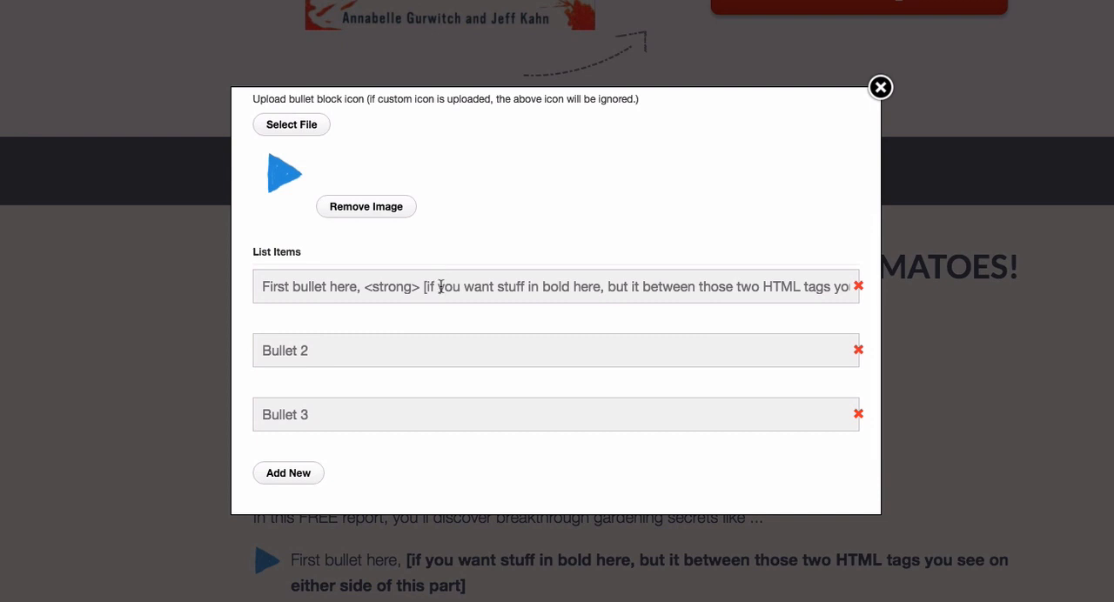
pyautogui.hscroll(7, 441, 287)
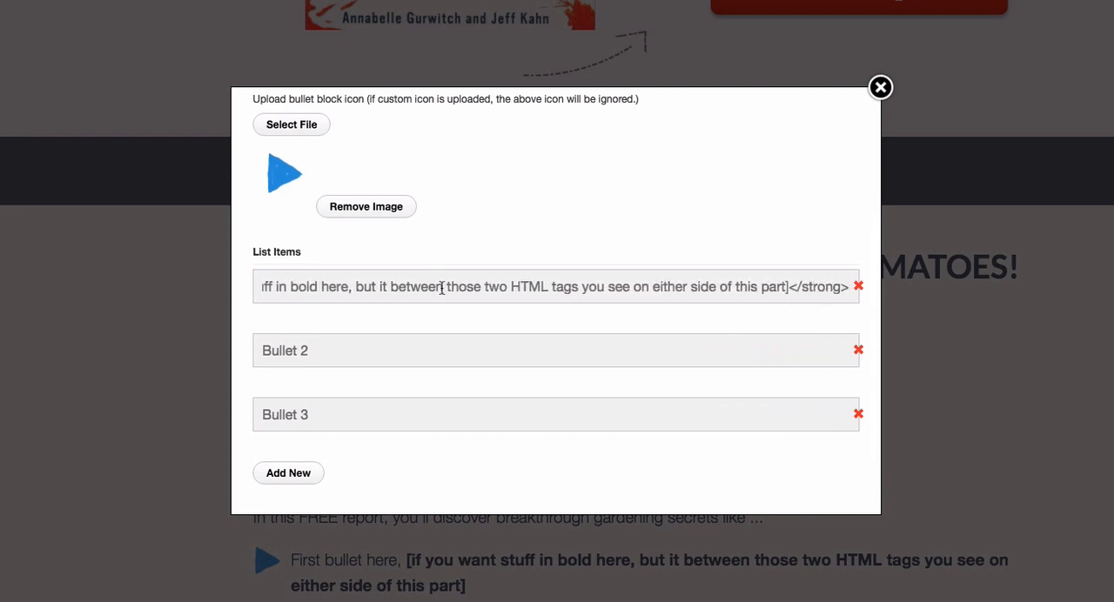
pyautogui.hscroll(-7, 761, 287)
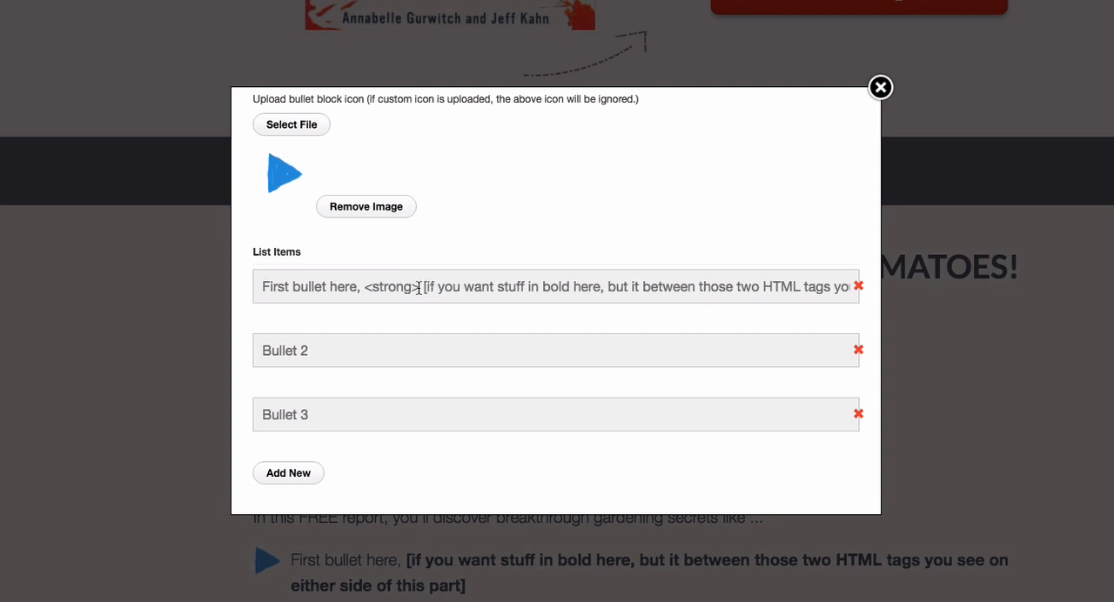
pyautogui.moveTo(419, 287); pyautogui.dragTo(363, 287)
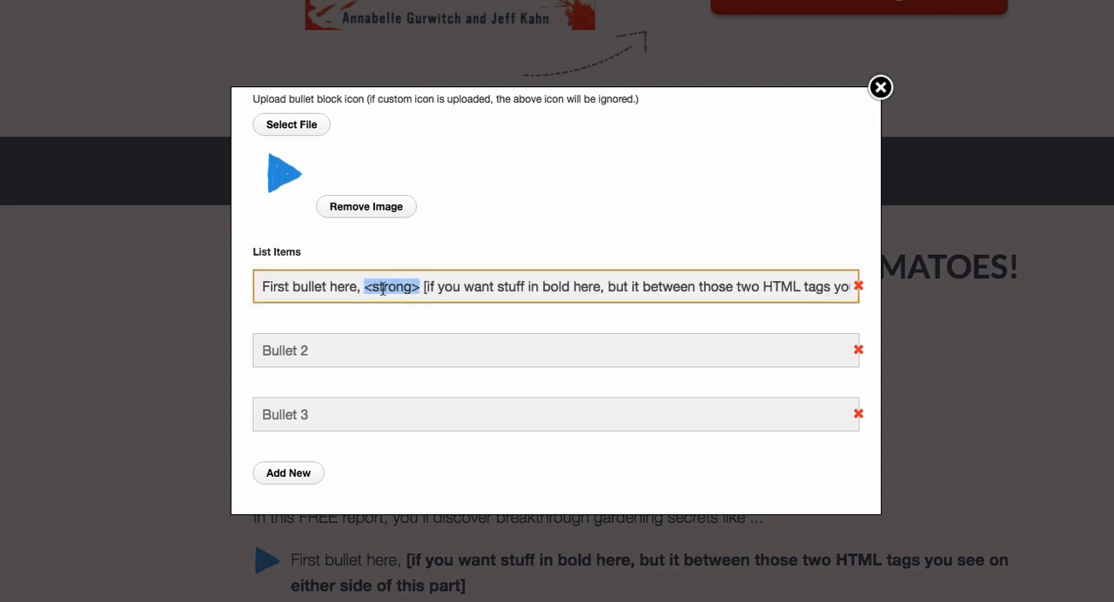
pyautogui.hscroll(8, 576, 284)
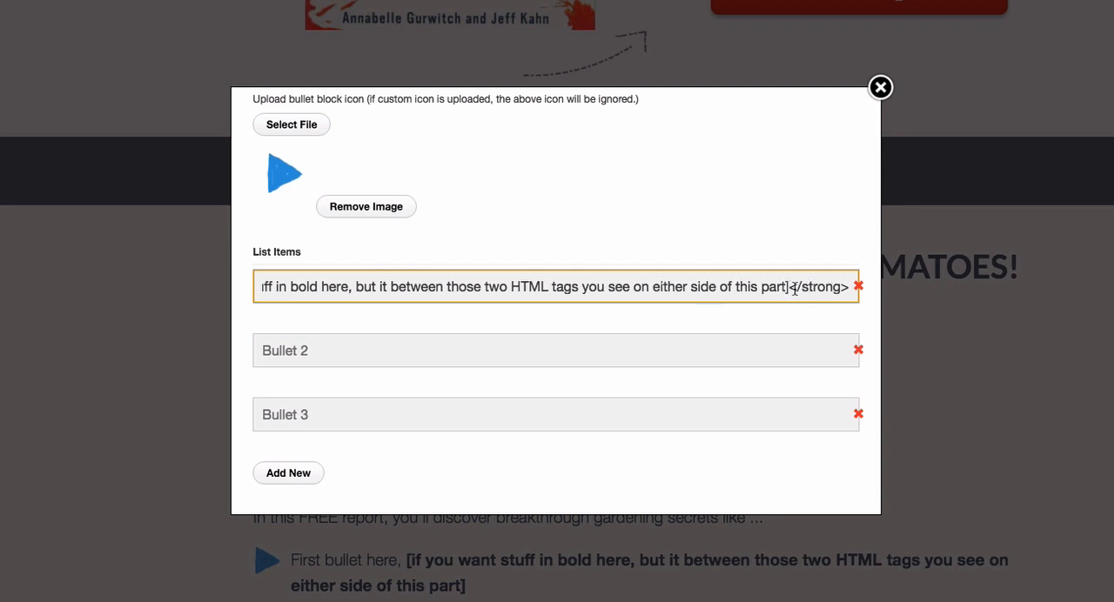
pyautogui.moveTo(788, 287); pyautogui.dragTo(847, 285)
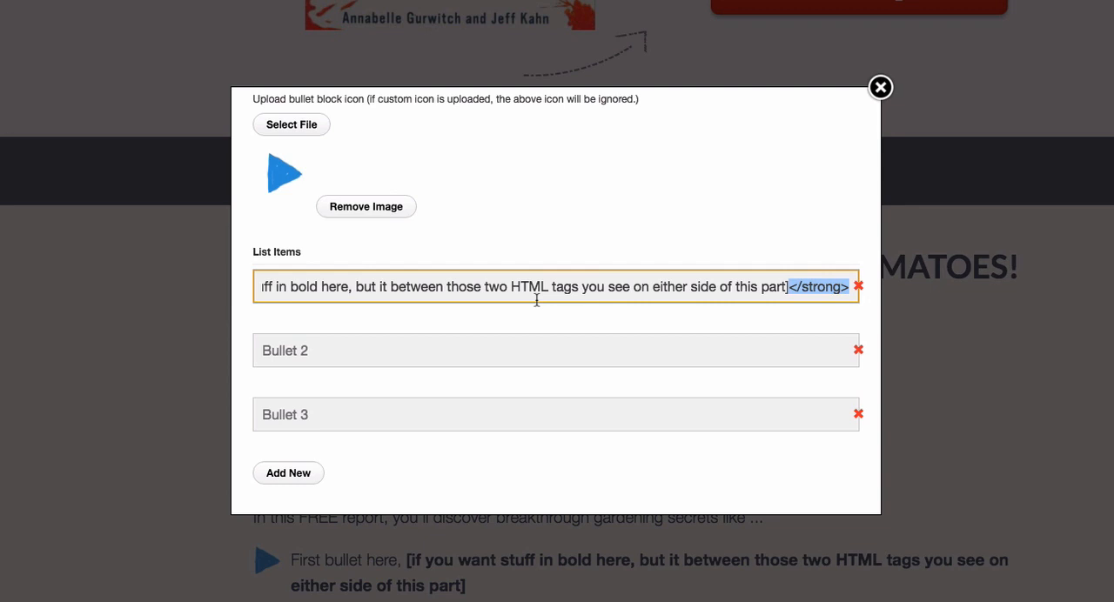
pyautogui.hscroll(-3, 537, 300)
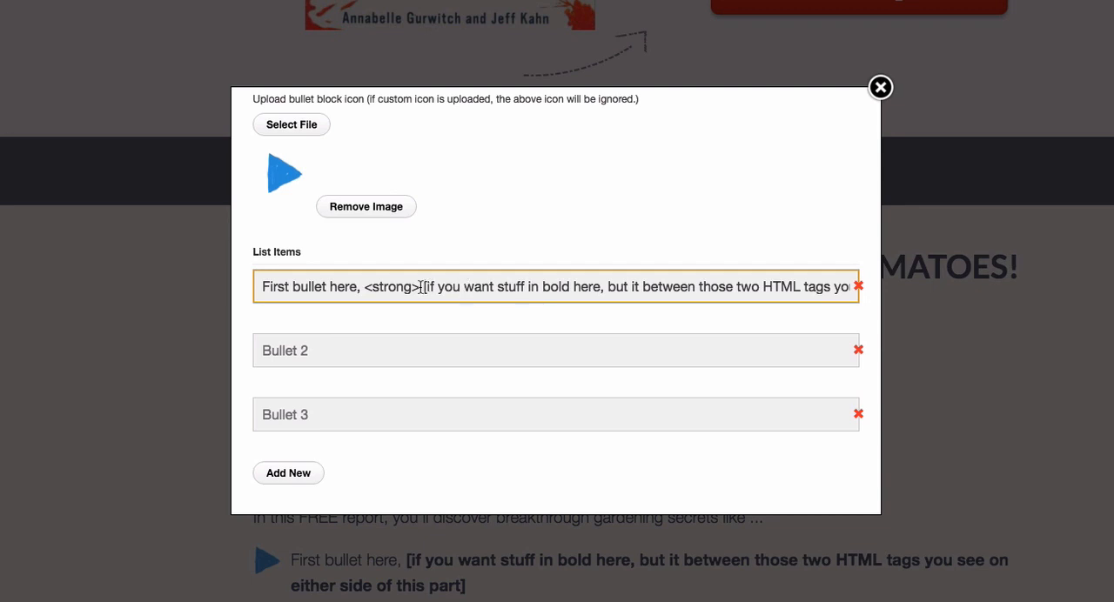
# - Replace the first bullet's bracketed text with "look how it's here now", add "!" after the closing </strong> tag, and insert the block
pyautogui.moveTo(423, 287); pyautogui.dragTo(789, 288)
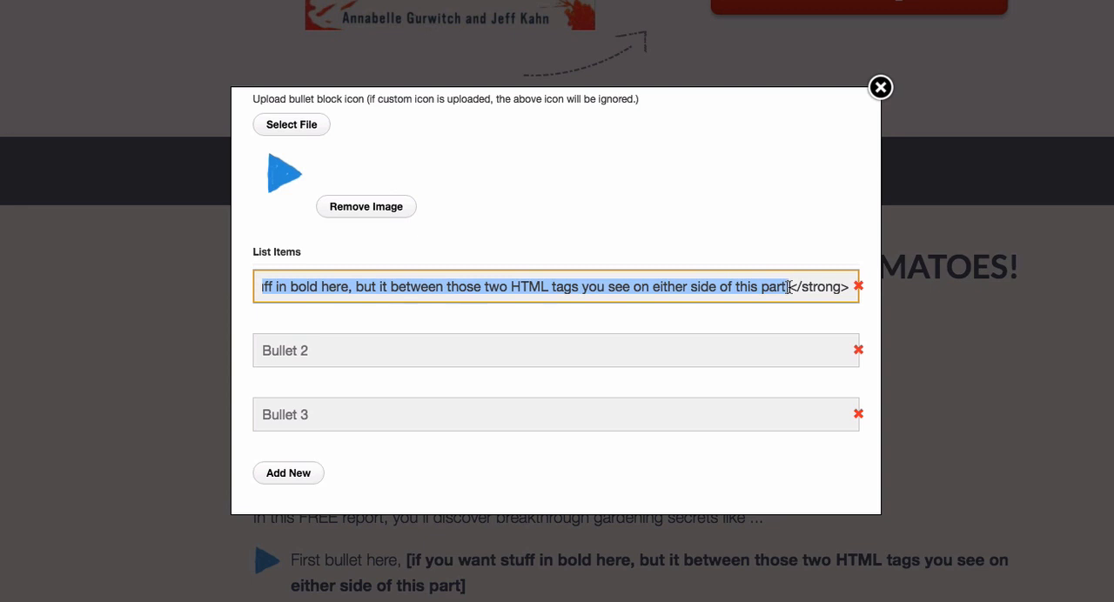
pyautogui.write("look how it'")
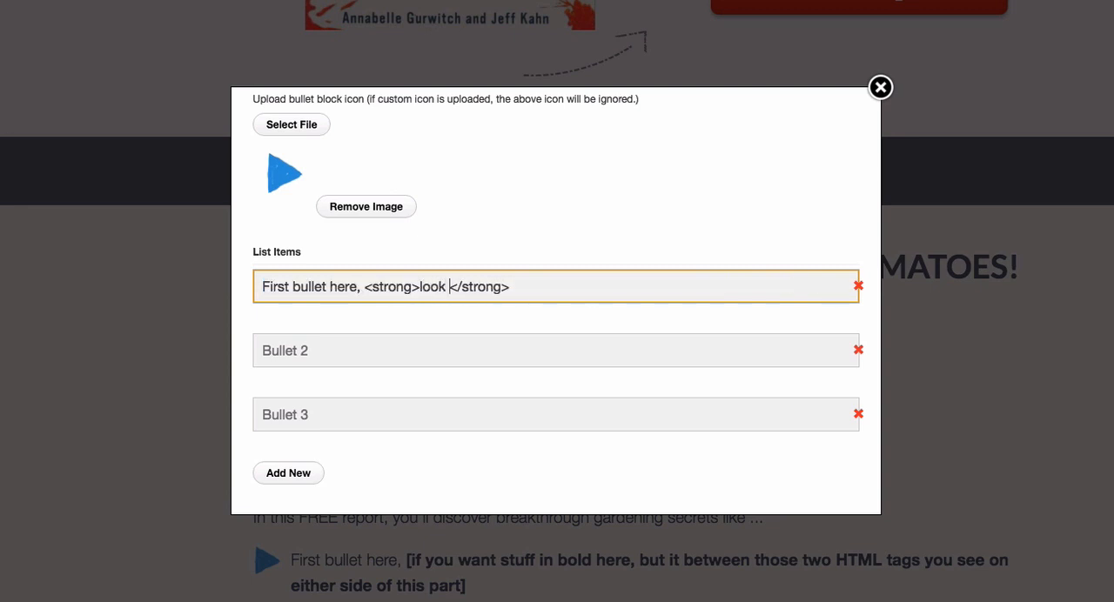
pyautogui.write('s here now')
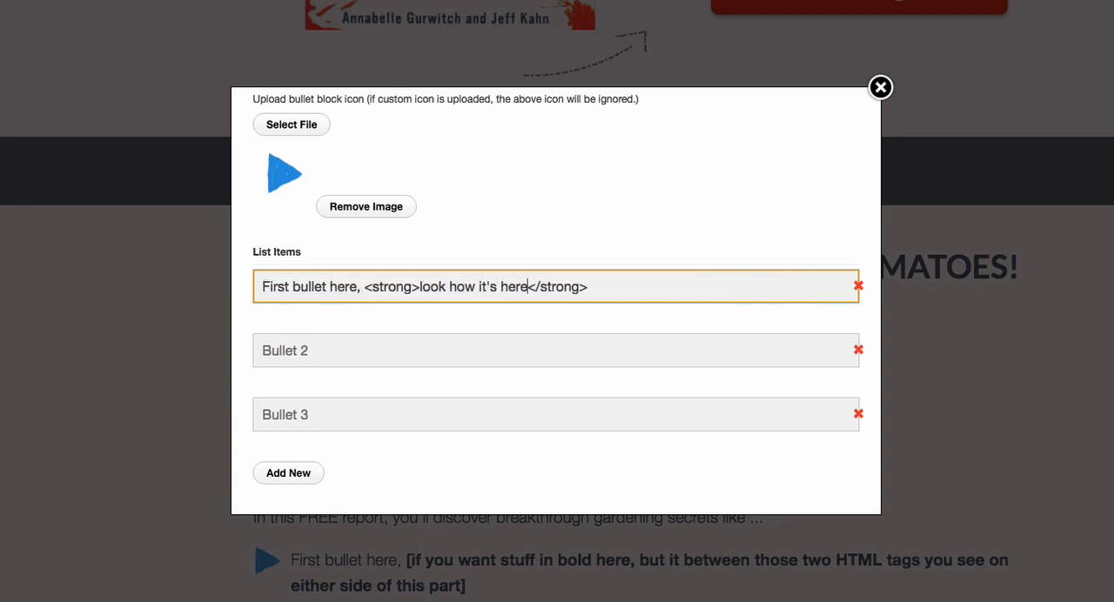
pyautogui.click(701, 288)
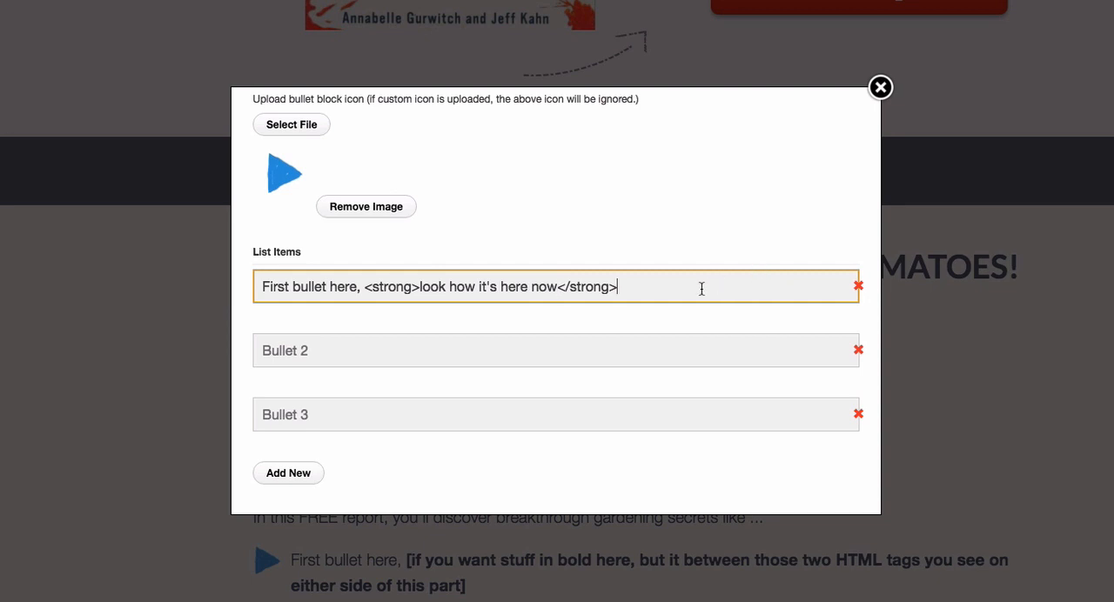
pyautogui.write('!')
pyautogui.scroll(-2, 666, 301)
pyautogui.click(652, 470)
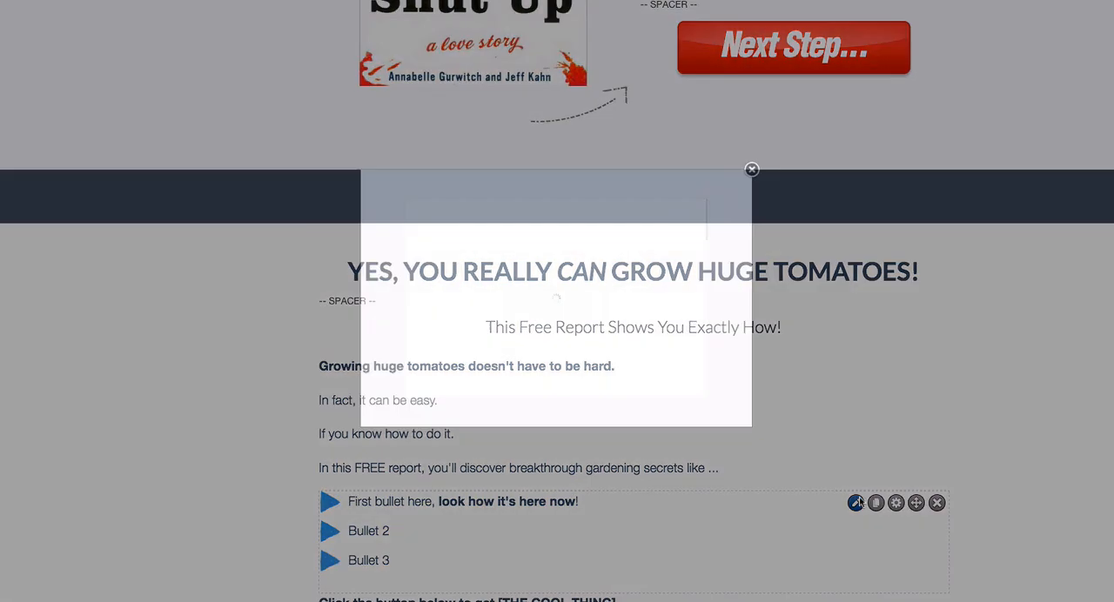
# - Reopen the bullet block and move the first bullet's exclamation mark inside the closing </strong> tag
pyautogui.click(857, 503)
pyautogui.scroll(-3, 632, 355)
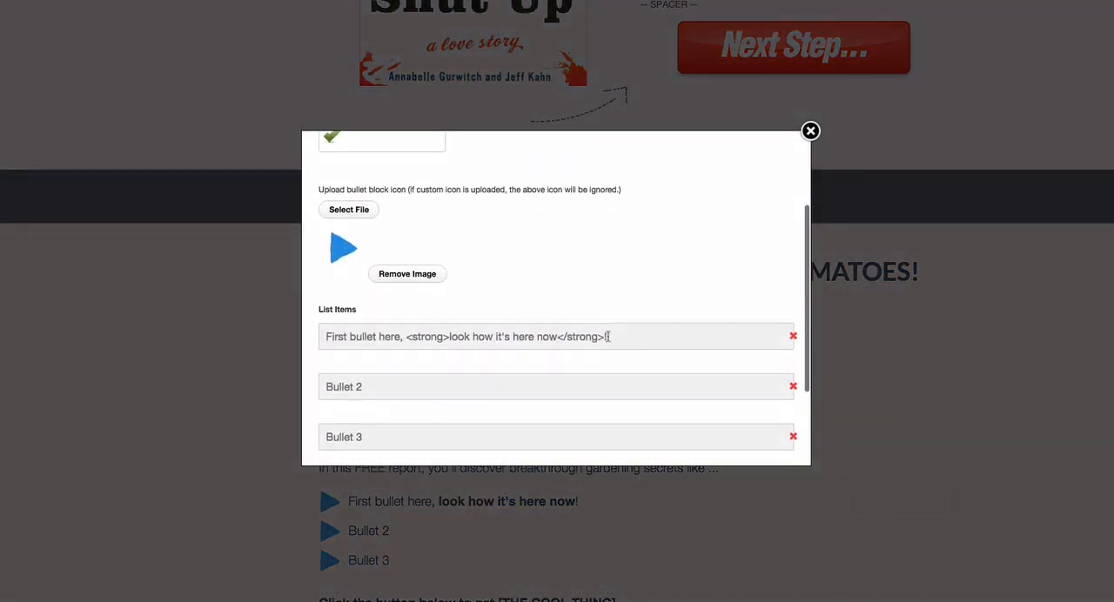
pyautogui.click(609, 337)
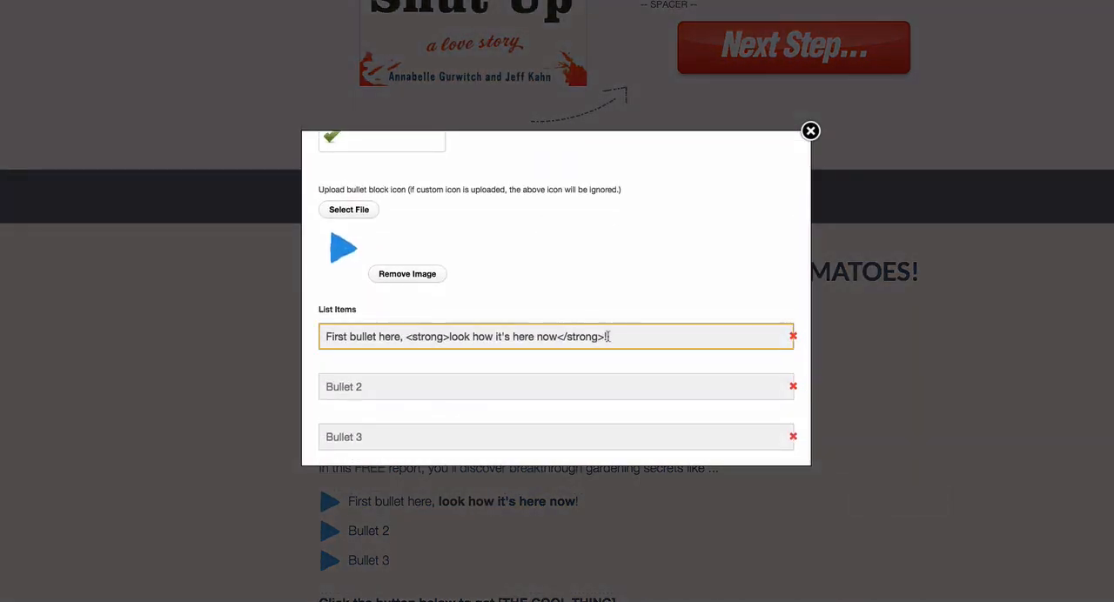
pyautogui.press('BackSpace')
pyautogui.click(557, 335)
pyautogui.write('!')
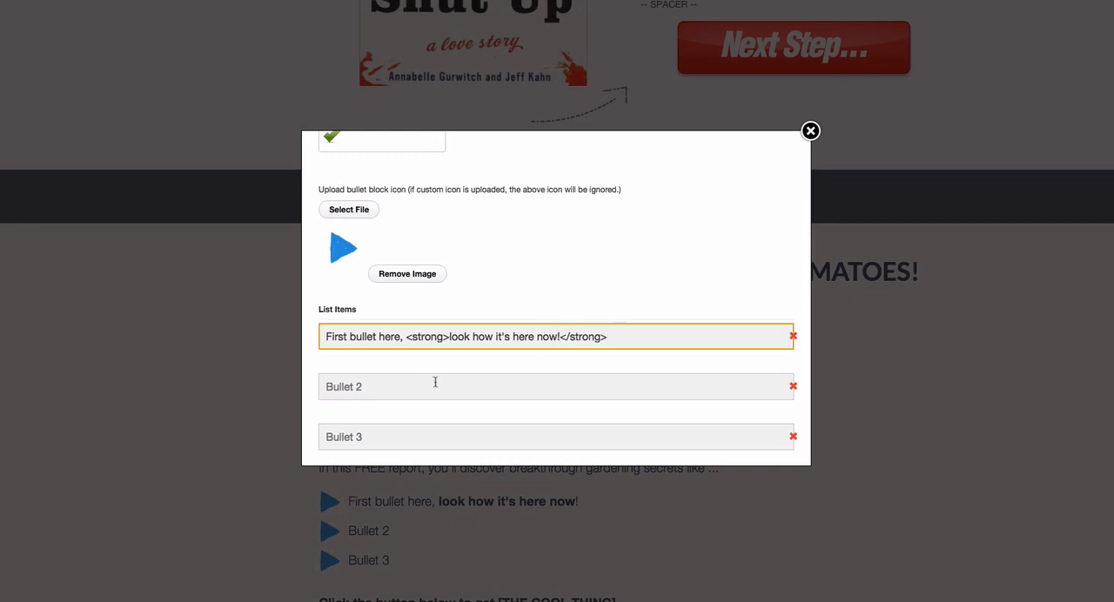
# - Replace the "Bullet 2" placeholder with "Notice how this bullet isn't bold."
pyautogui.moveTo(373, 388); pyautogui.dragTo(306, 385)
pyautogui.write('Notice how this ')
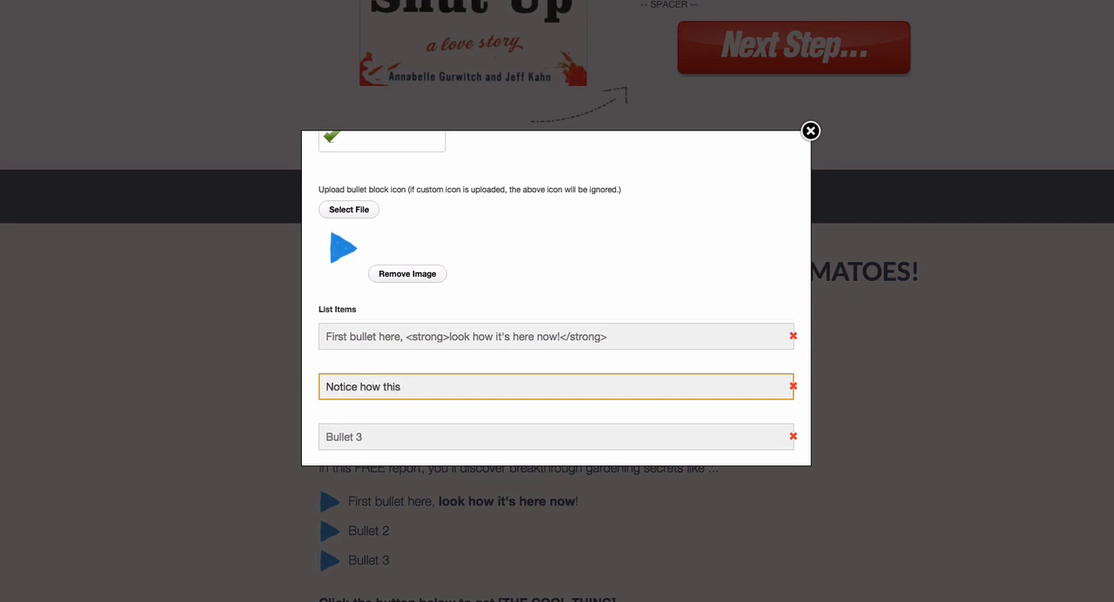
pyautogui.write("bullet isn't bold.")
# - Replace the "Bullet 3" placeholder with "But this <strong> part </strong> is." and insert the updated bullet block into the page
pyautogui.click(379, 426)
pyautogui.moveTo(390, 438); pyautogui.dragTo(307, 437)
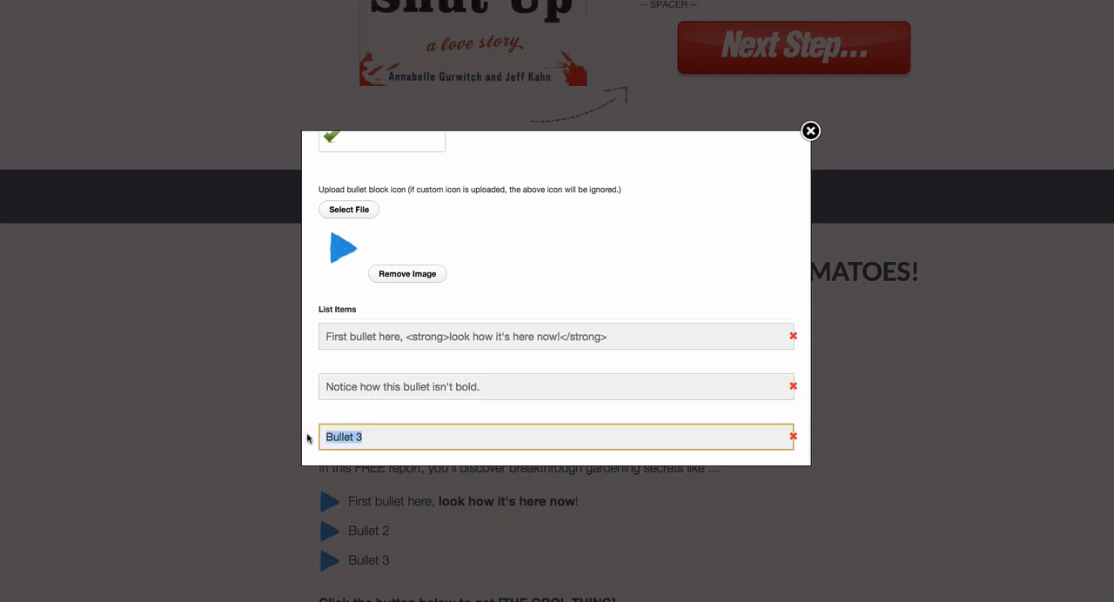
pyautogui.write('But this <strong>')
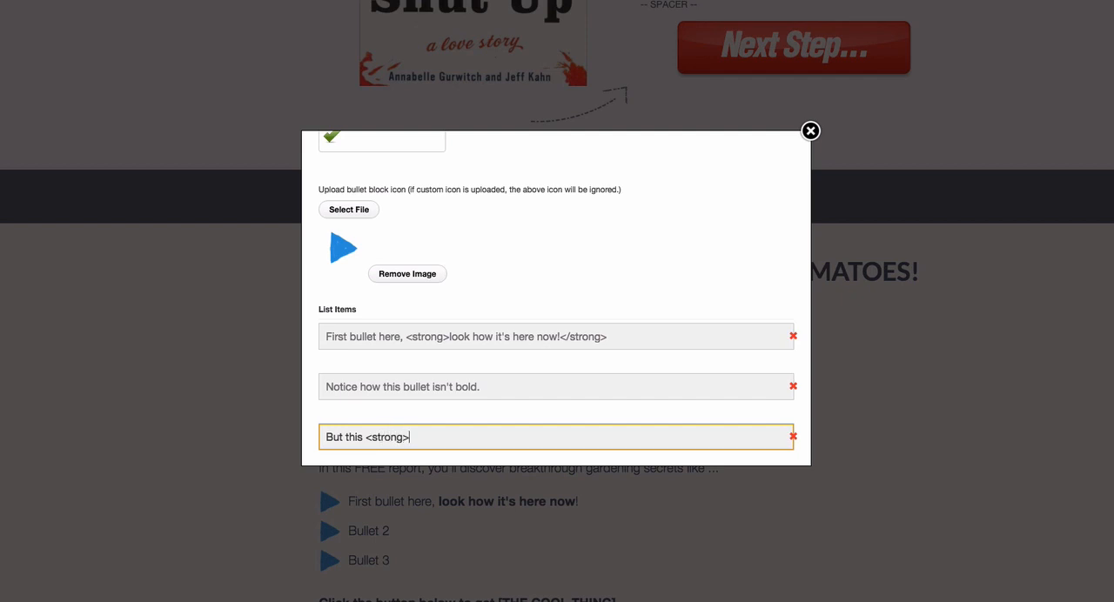
pyautogui.write(' part </strong> is.')
pyautogui.scroll(-3, 546, 409)
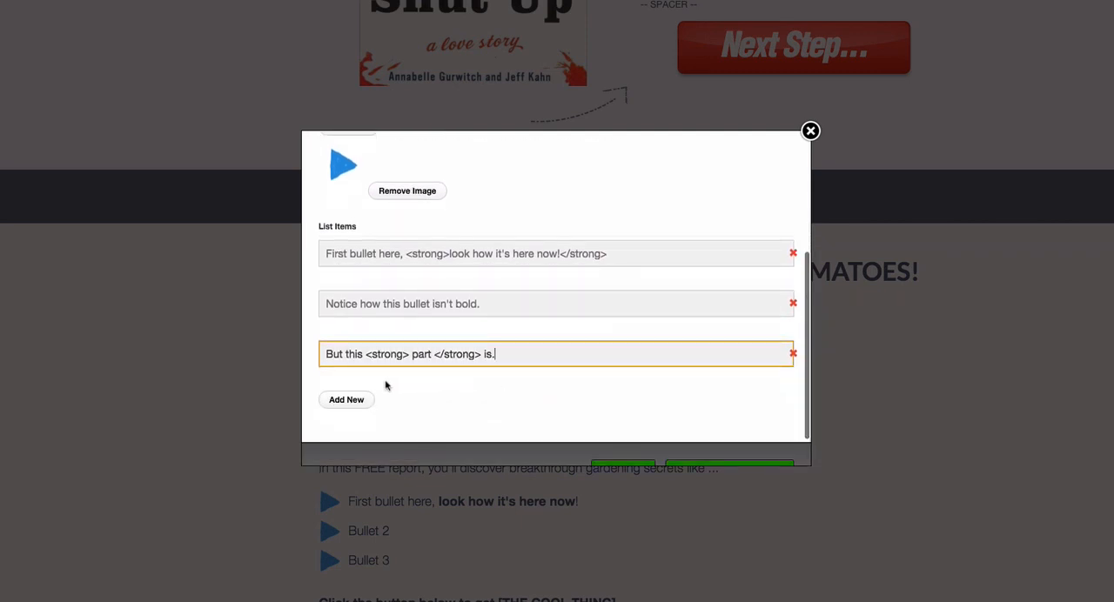
pyautogui.click(630, 432)
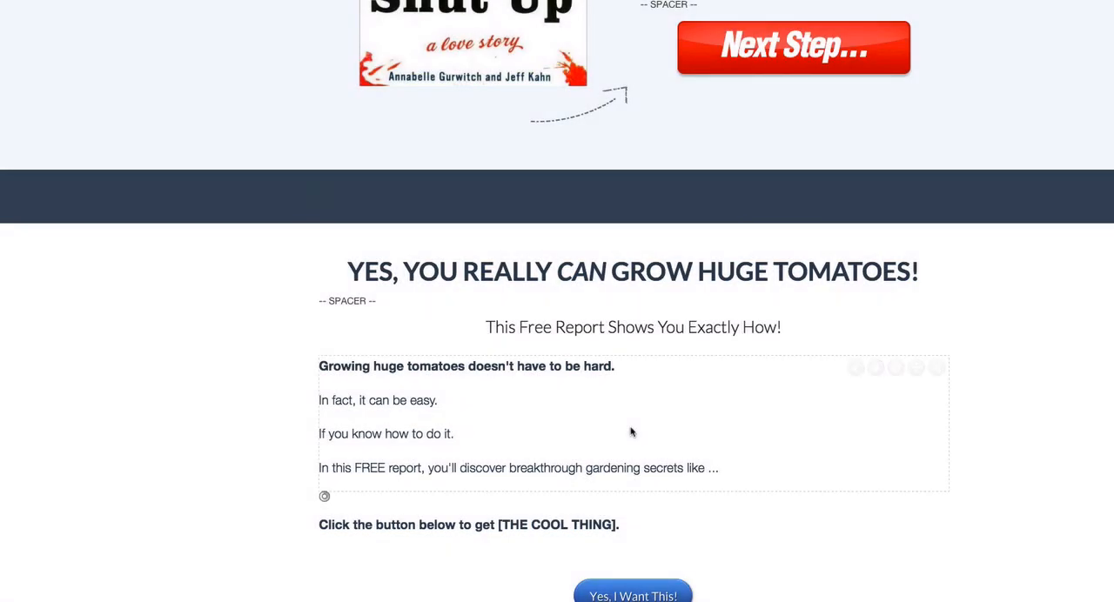
# - Change the text block below the bullets to read "Click the button below to start growing huge tomatoes now."
pyautogui.scroll(-3, 631, 430)
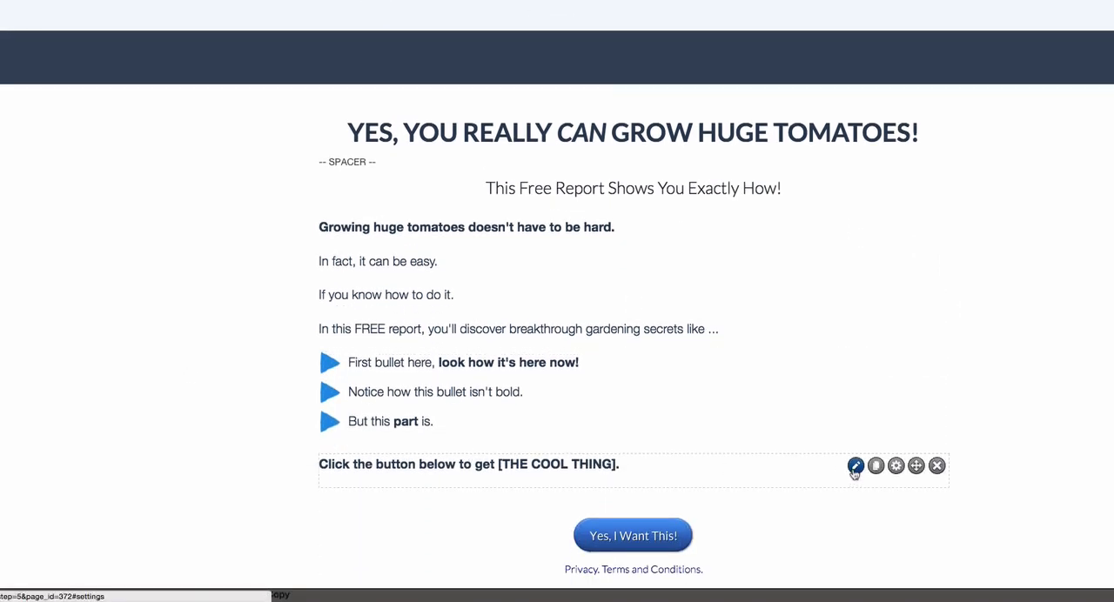
pyautogui.click(854, 466)
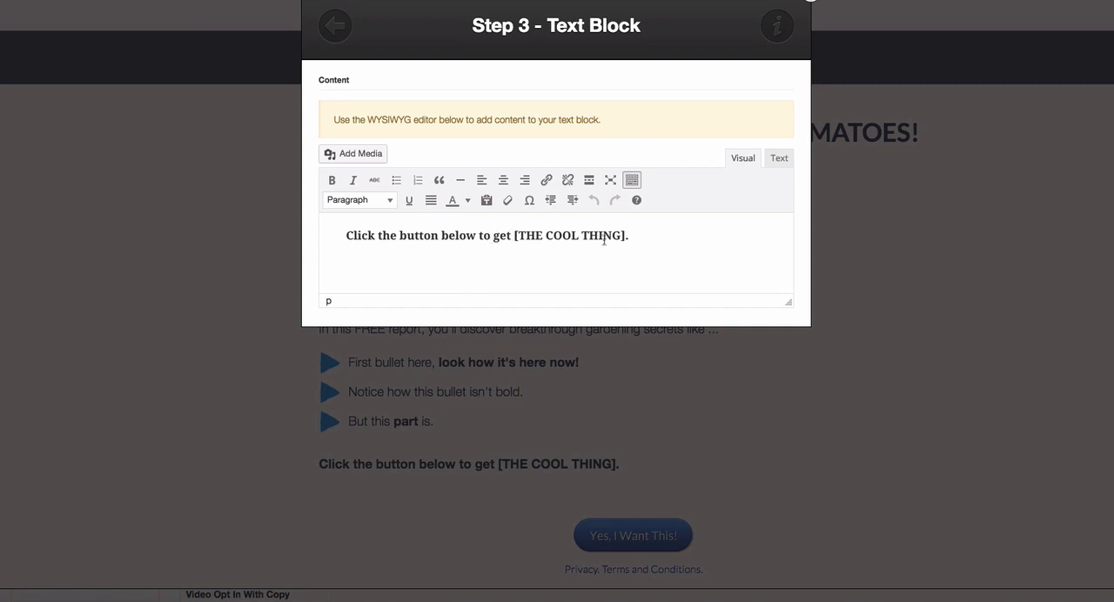
pyautogui.moveTo(493, 236); pyautogui.dragTo(626, 231)
pyautogui.write('start gro')
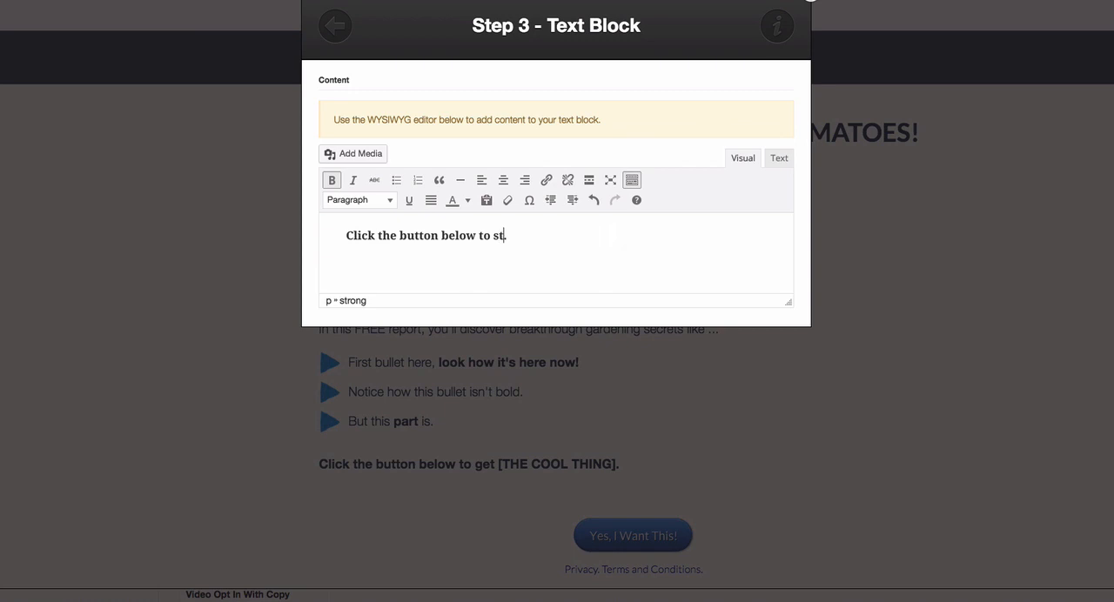
pyautogui.write('wing huge tomatoes')
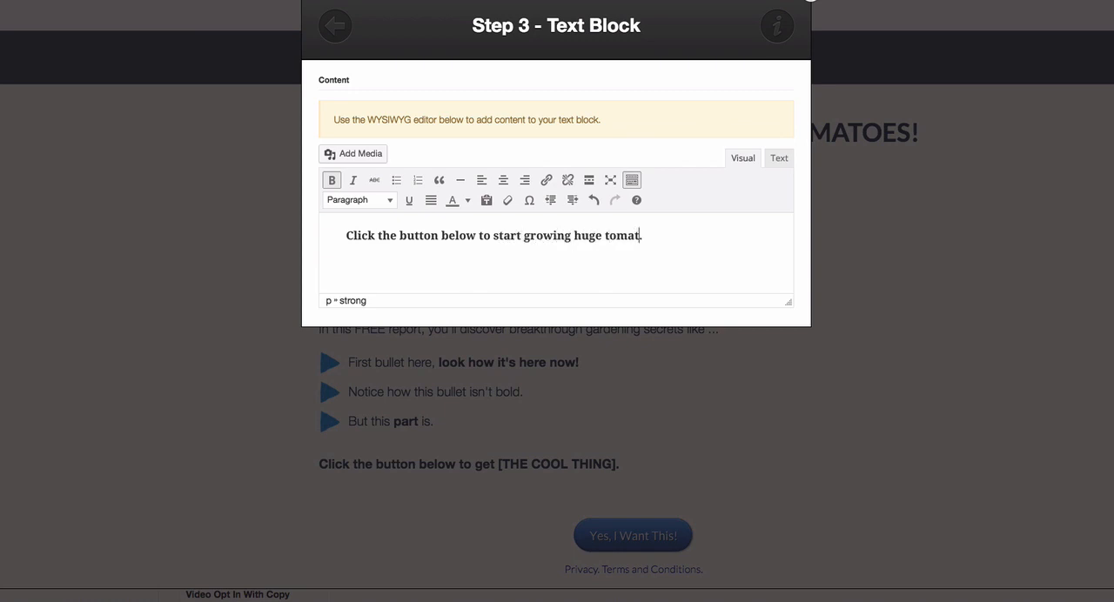
pyautogui.write(' now')
# - Remove and reapply bold on the whole call-to-action sentence, and insert the updated text block into the page
pyautogui.click(347, 235)
pyautogui.keyDown('shift'); pyautogui.click(723, 239); pyautogui.keyUp('shift')
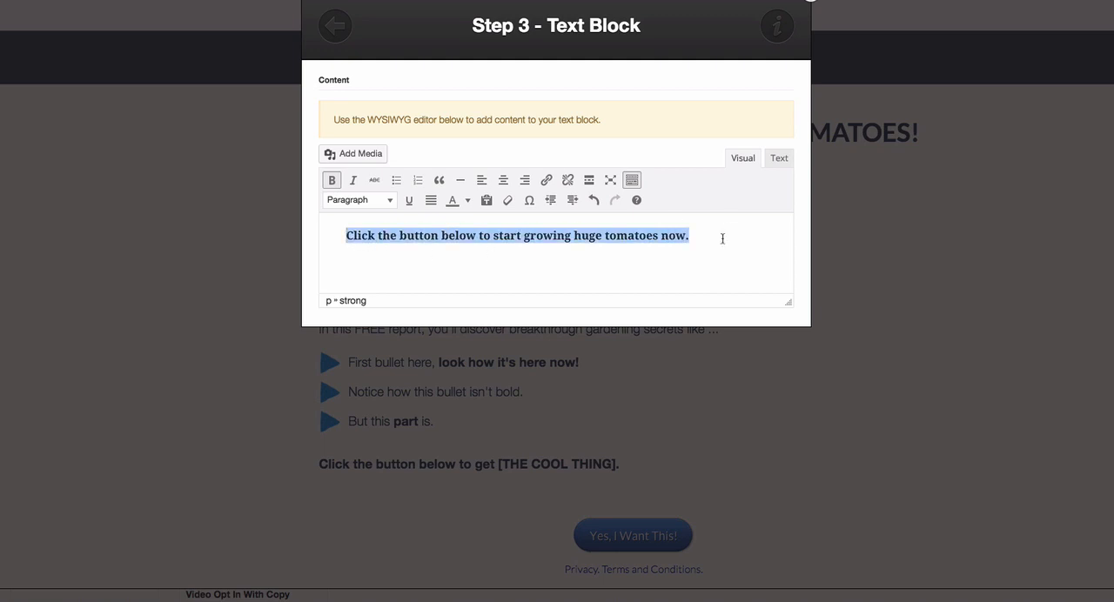
pyautogui.click(332, 184)
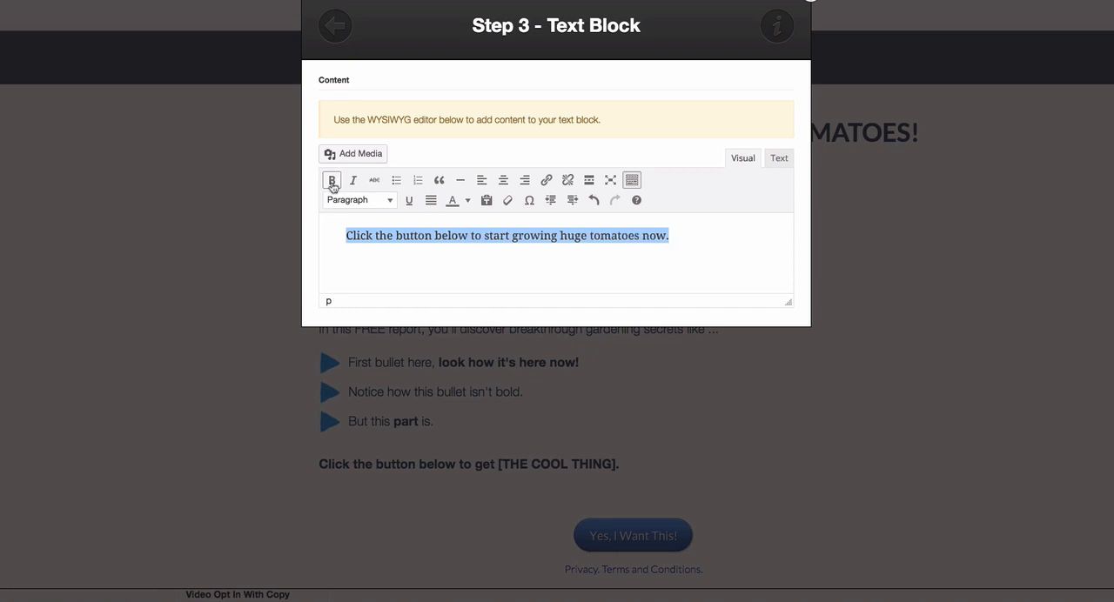
pyautogui.click(332, 185)
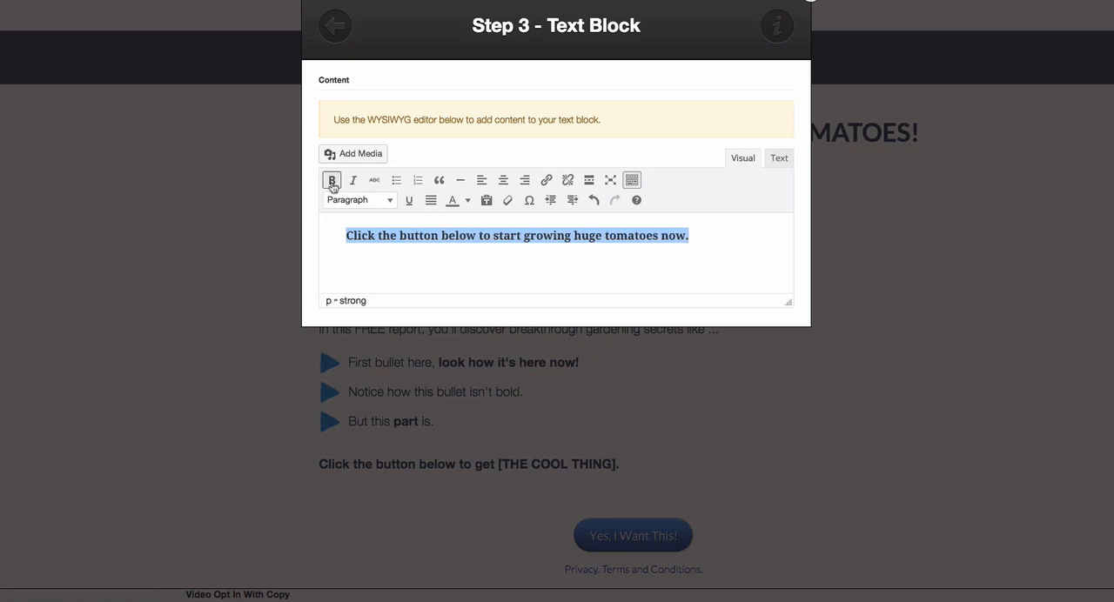
pyautogui.scroll(-3, 721, 234)
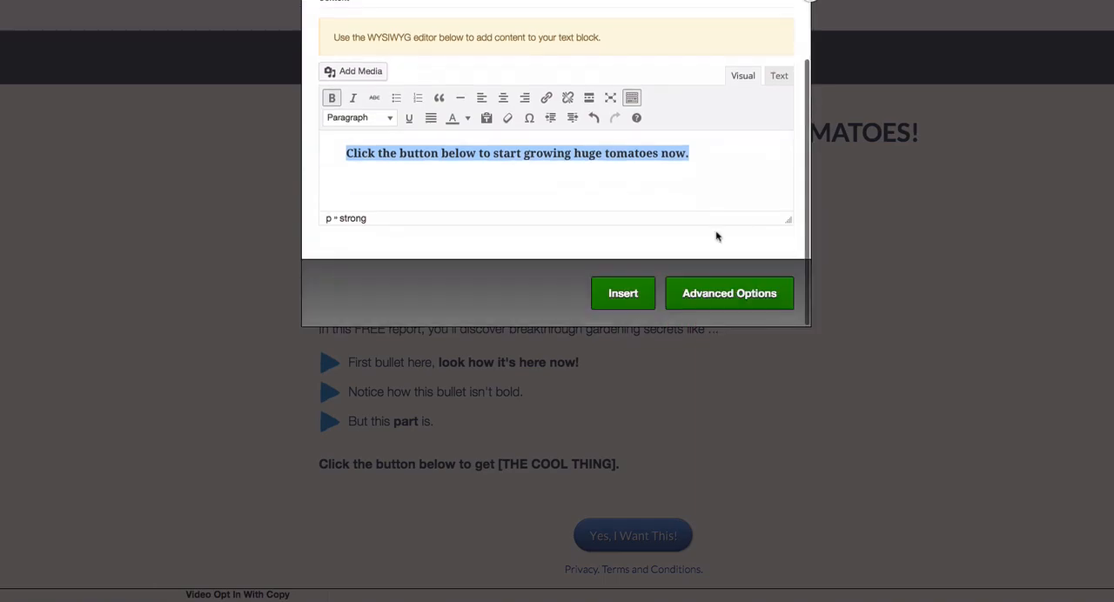
pyautogui.click(619, 294)
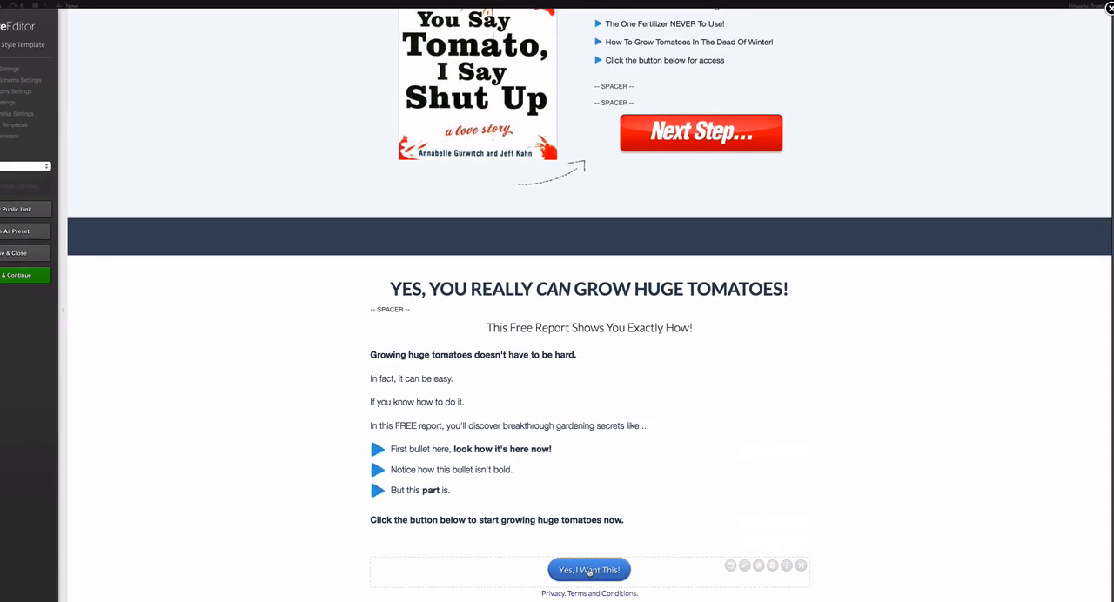
# - Duplicate the red "Next Step..." button and move the copy directly beneath the call-to-action sentence, above the blue "Yes, I Want This!" button
pyautogui.moveTo(765, 125)
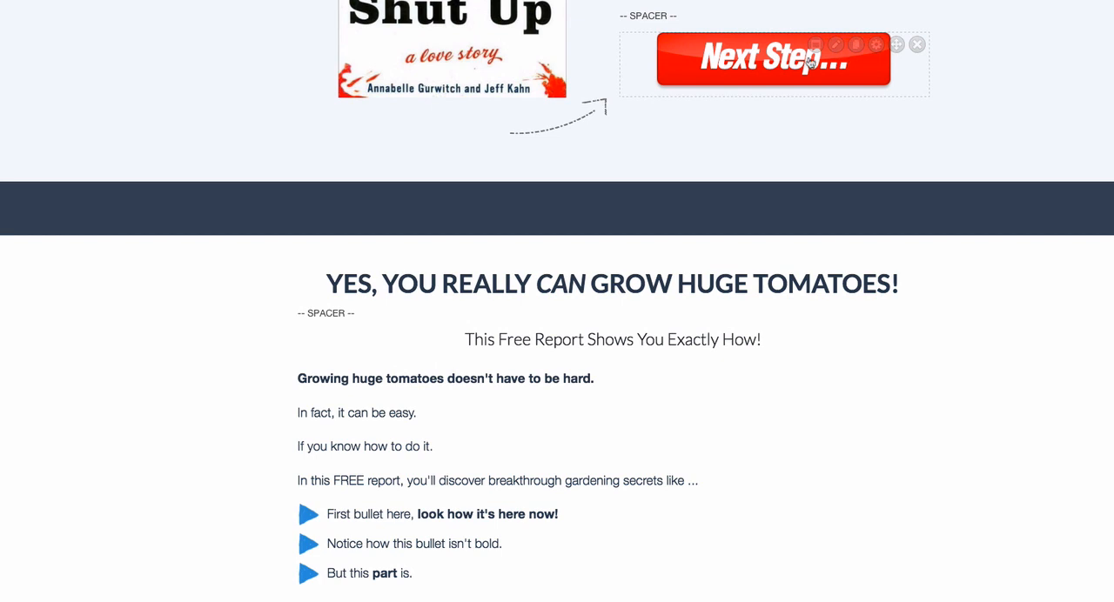
pyautogui.click(856, 45)
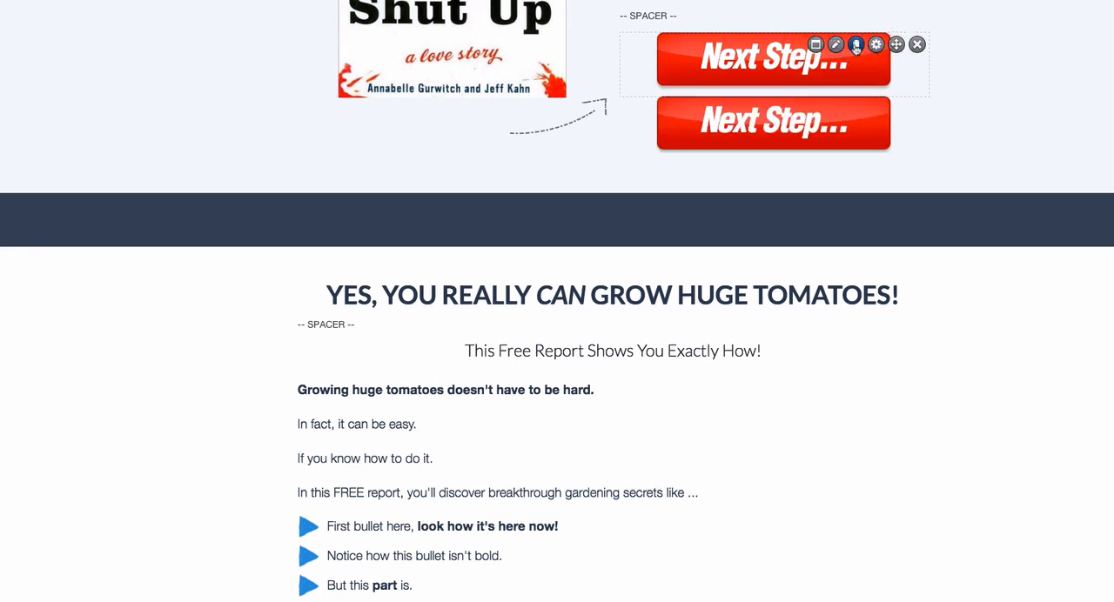
pyautogui.moveTo(896, 110); pyautogui.dragTo(664, 543)
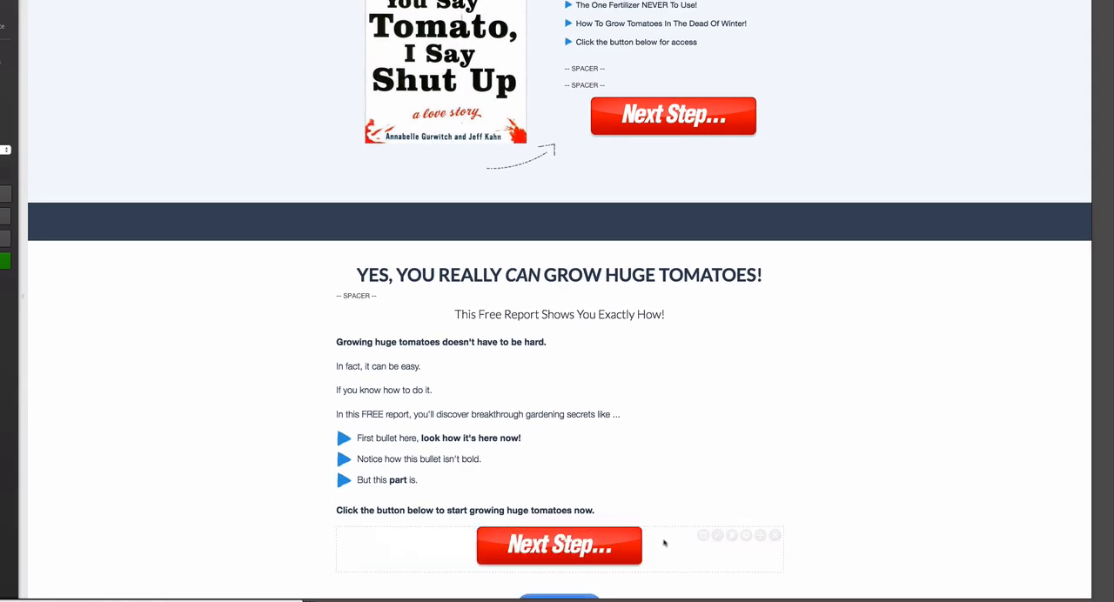
pyautogui.scroll(-2, 513, 549)
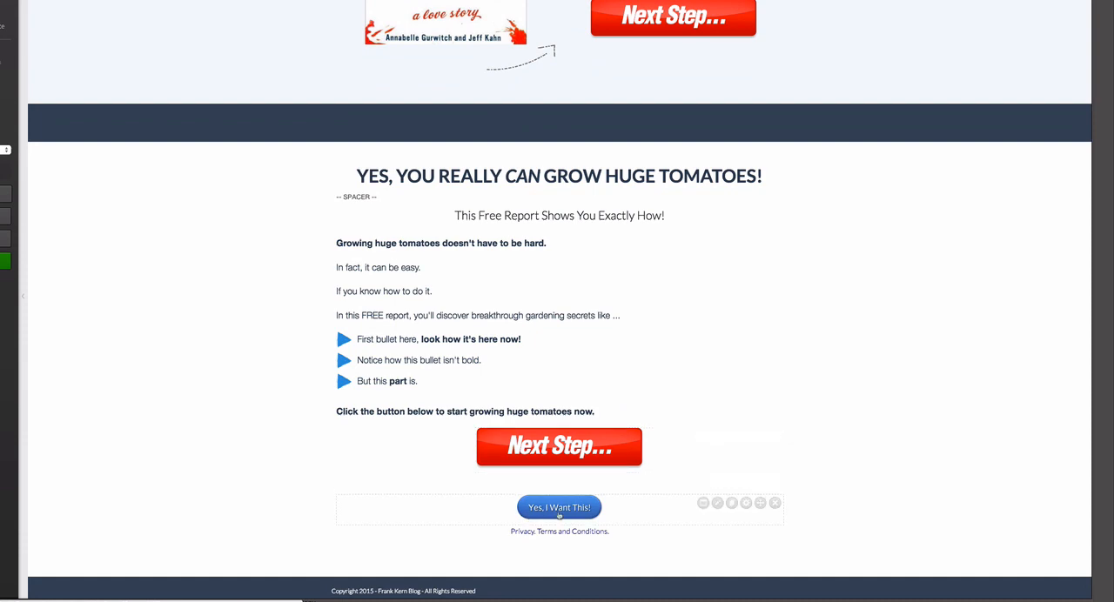
# - Delete the blue "Yes, I Want This!" pop-up button beneath the lower red "Next Step..." button and confirm the removal
pyautogui.scroll(3, 650, 311)
pyautogui.scroll(-3, 649, 310)
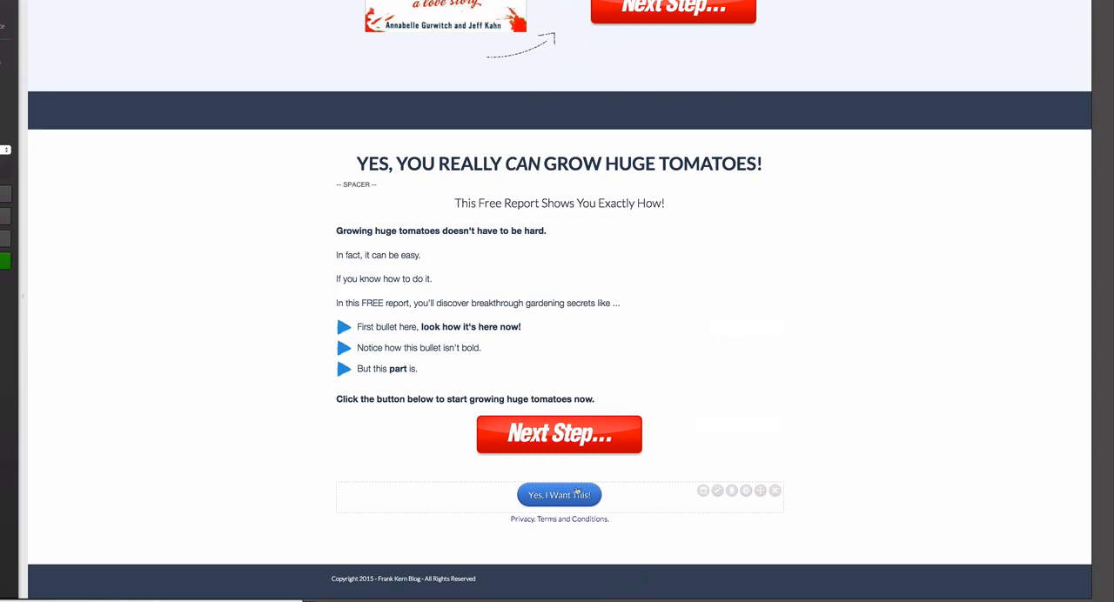
pyautogui.click(717, 492)
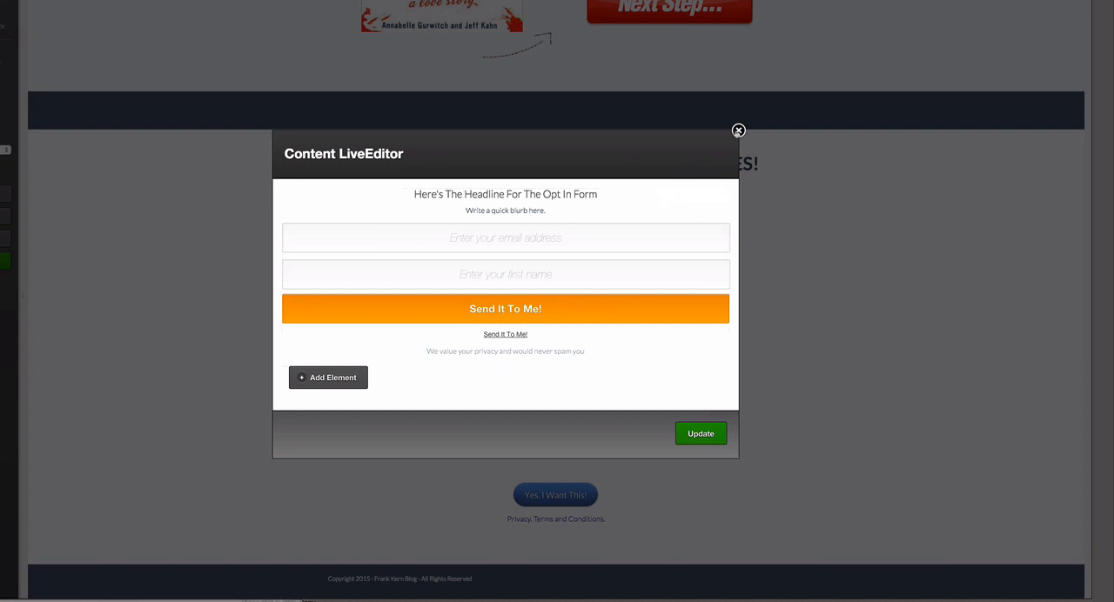
pyautogui.click(738, 131)
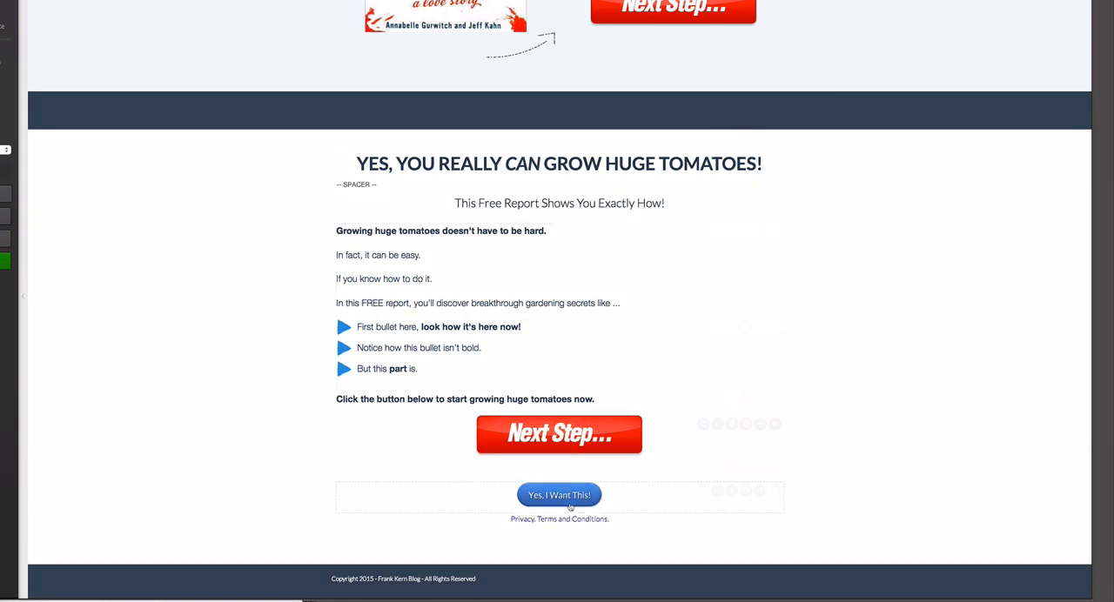
pyautogui.click(774, 491)
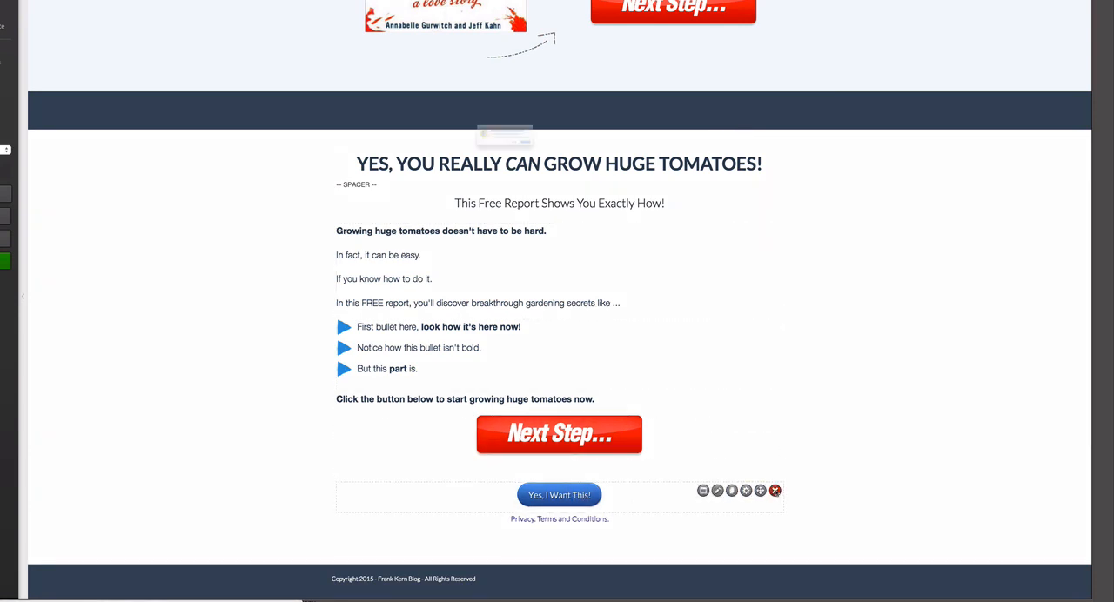
pyautogui.click(593, 164)
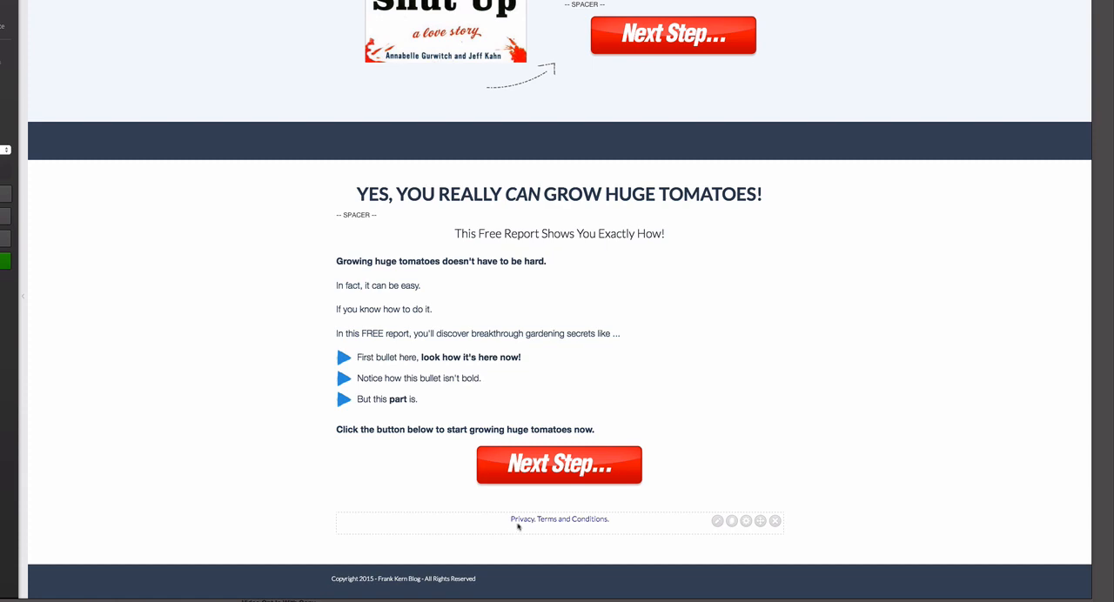
# - Try to link the "Privacy. Terms and Conditions." text to yoursite.com/terms, and close its text block without inserting changes
pyautogui.click(717, 521)
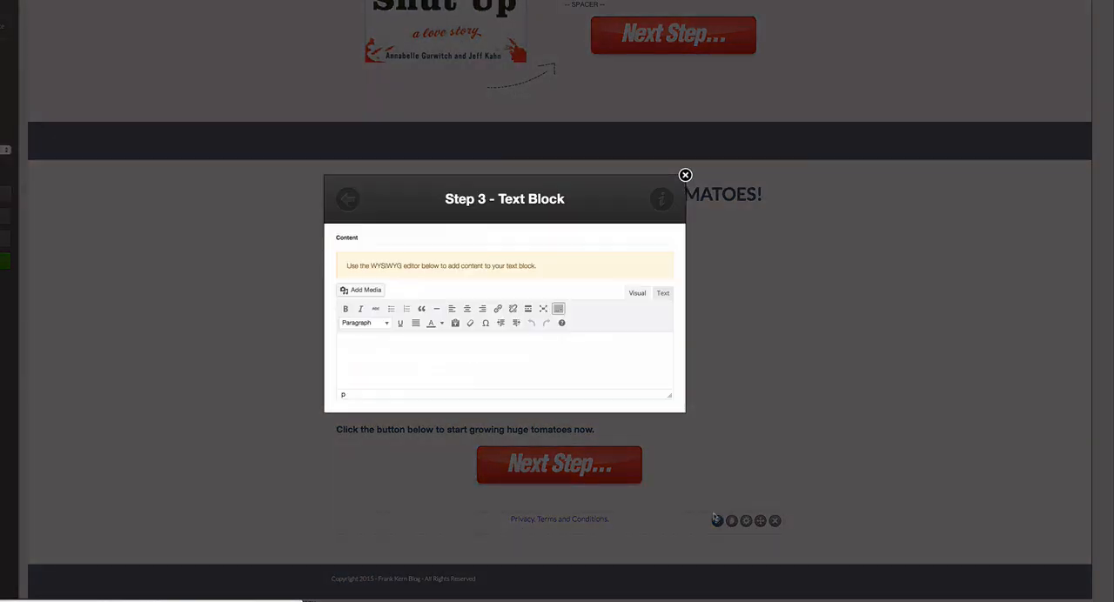
pyautogui.tripleClick(409, 348)
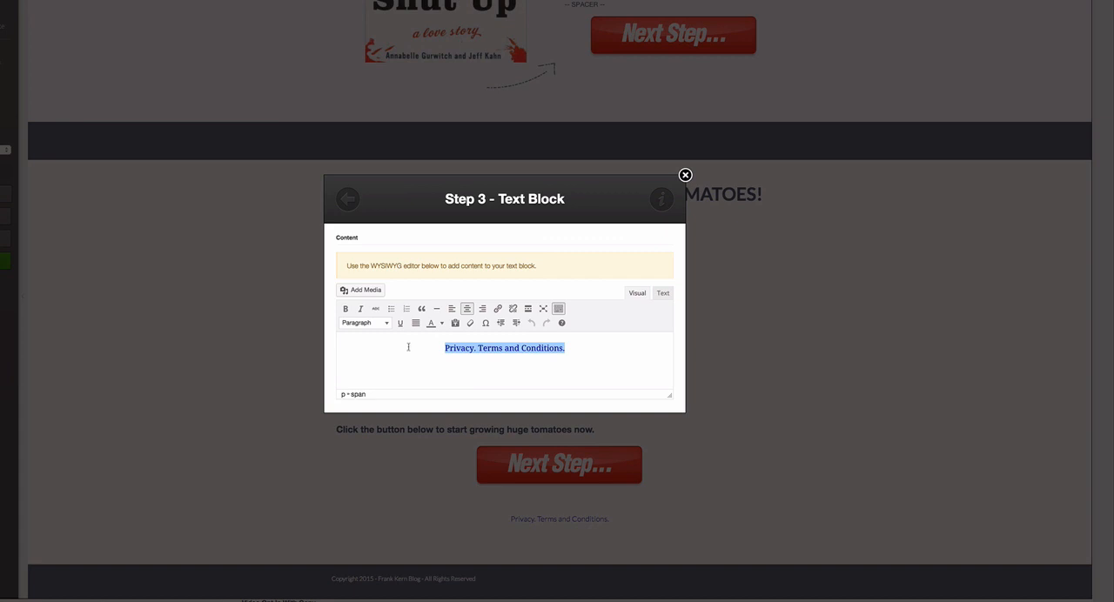
pyautogui.click(497, 309)
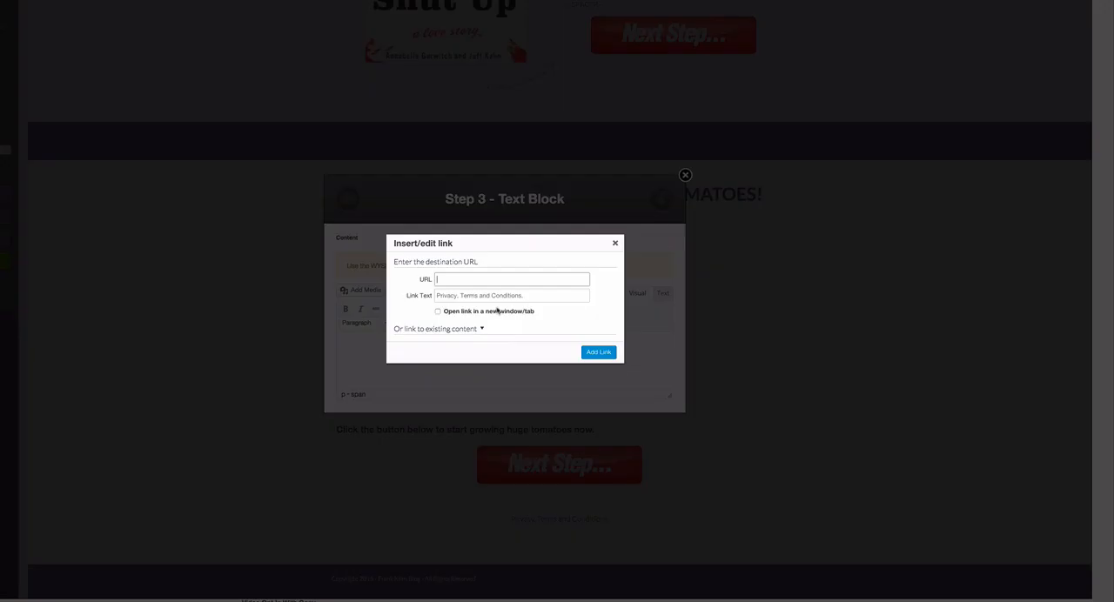
pyautogui.write('yoursite.com/terms')
pyautogui.click(614, 243)
pyautogui.scroll(-2, 593, 333)
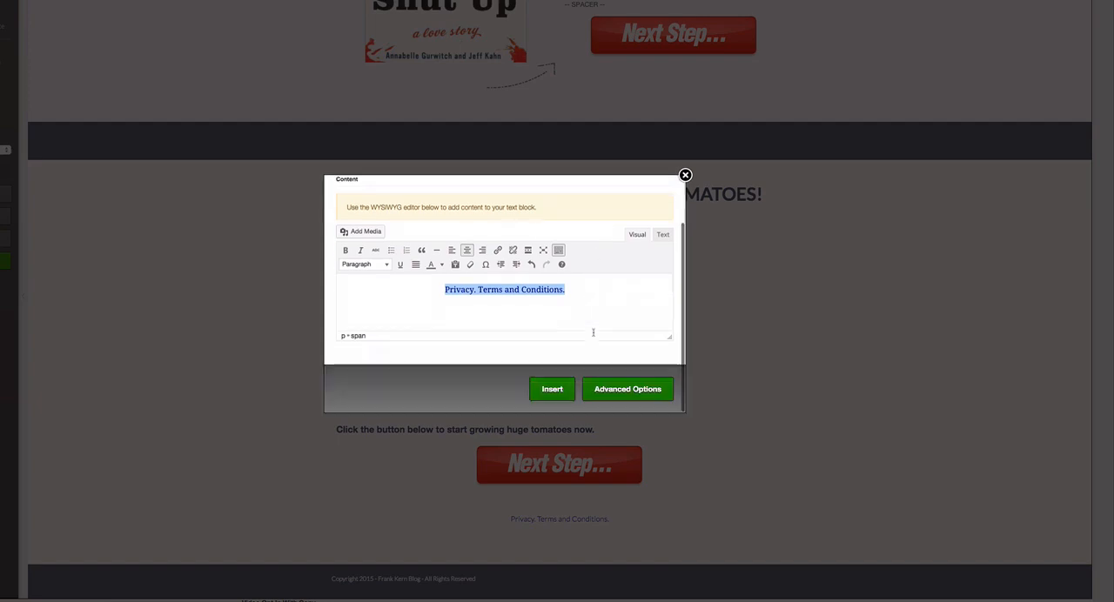
pyautogui.click(685, 175)
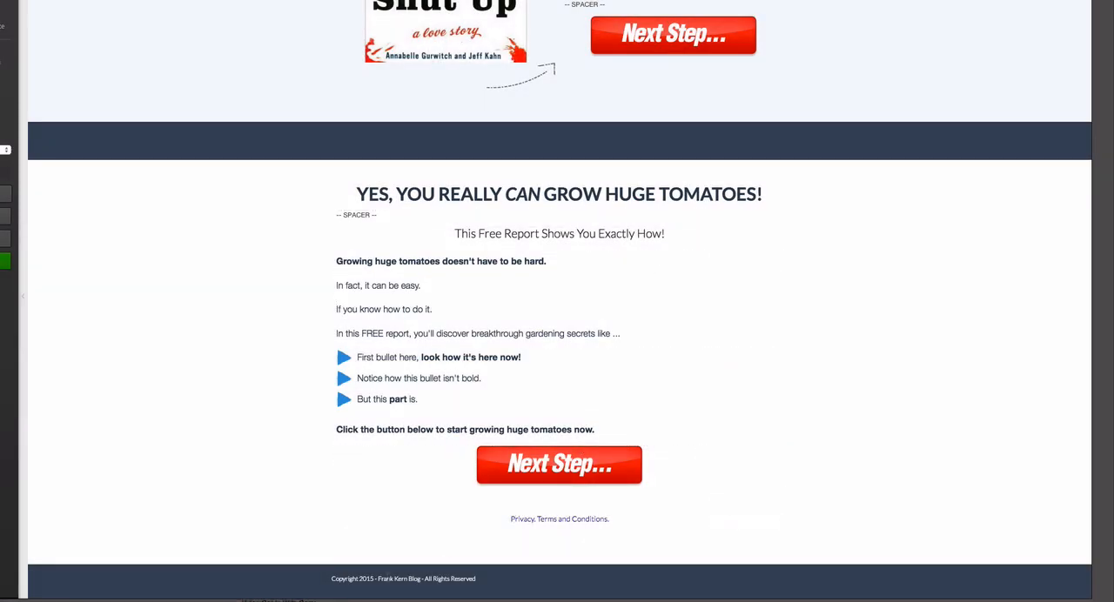
# - Save the page as a draft while staying in the editor, and dismiss the save confirmation
pyautogui.moveTo(331, 579); pyautogui.dragTo(479, 579)
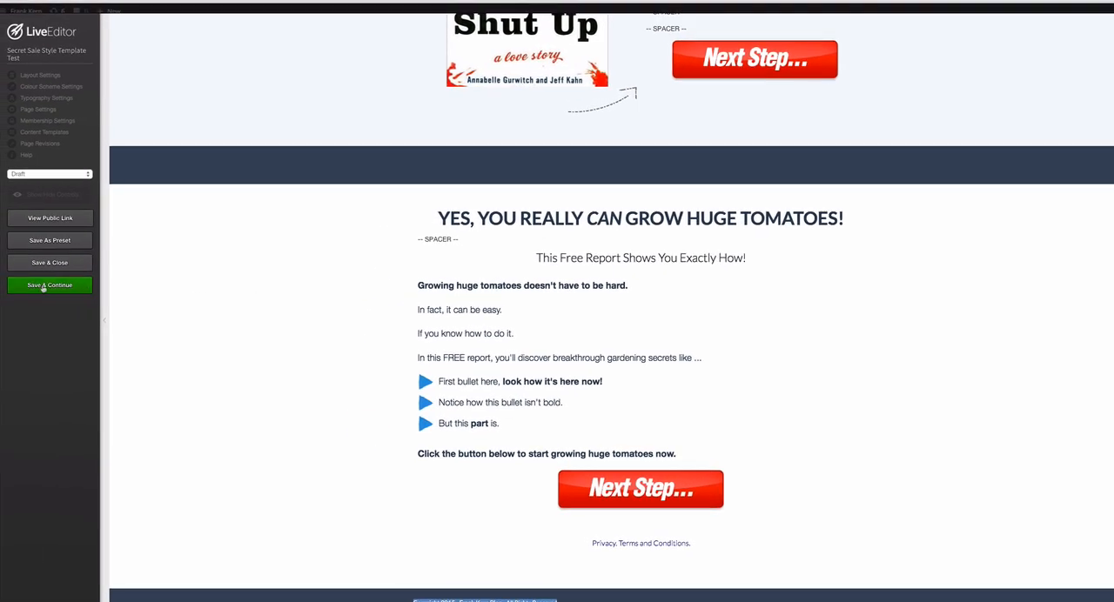
pyautogui.click(43, 287)
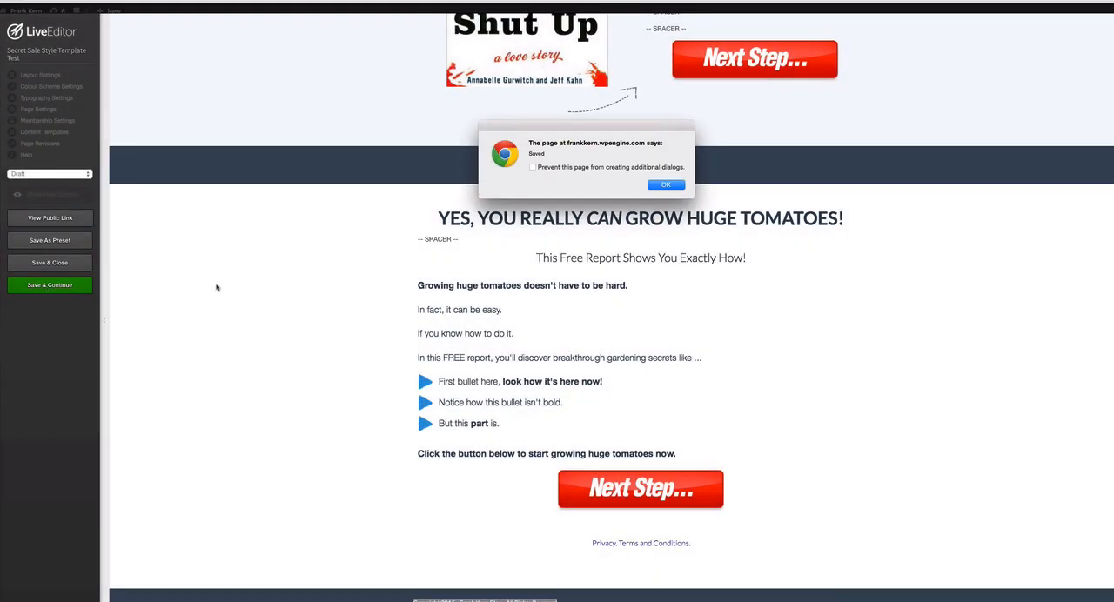
pyautogui.click(671, 185)
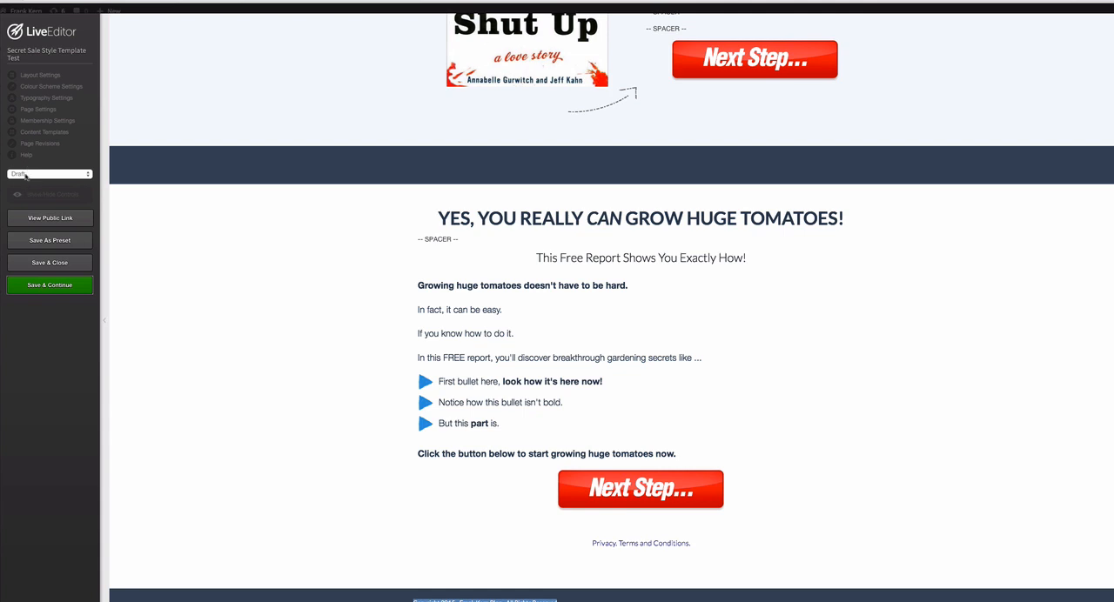
# - Set the page status to Publish and save the page again without leaving the editor
pyautogui.click(34, 177)
pyautogui.click(23, 182)
pyautogui.click(45, 281)
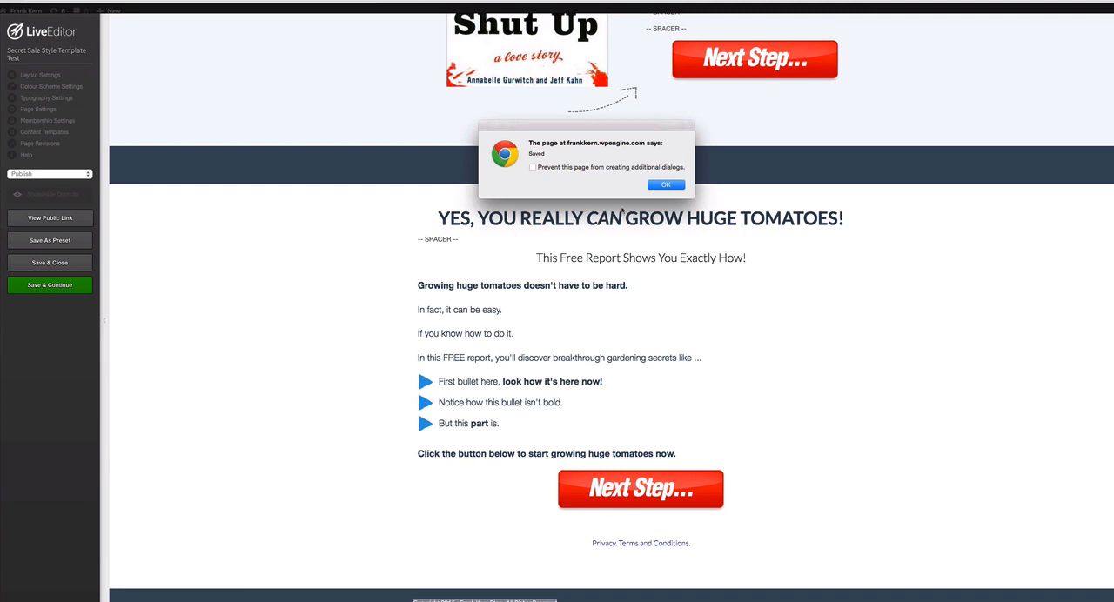
pyautogui.click(670, 186)
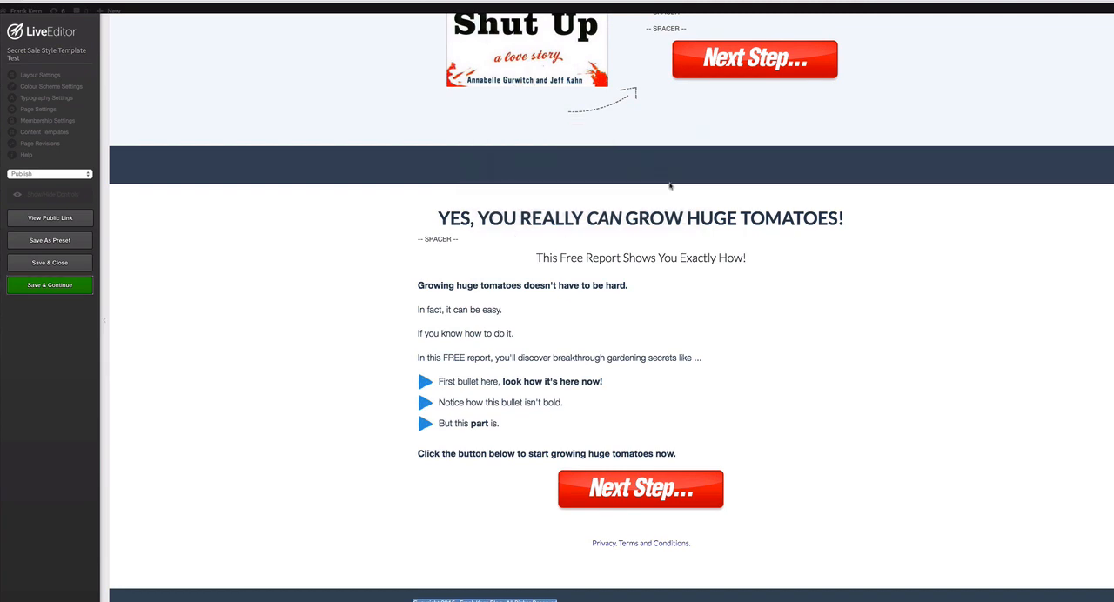
# - View the public version of the page and review its headlines, bullets, book image and both "Next Step..." buttons
pyautogui.click(48, 218)
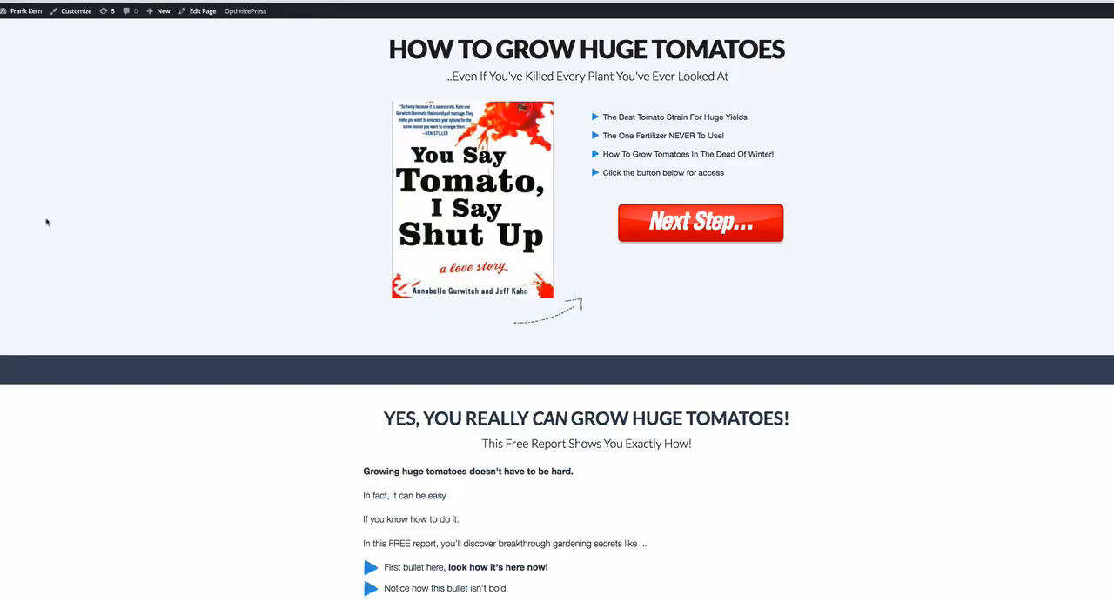
pyautogui.scroll(-2, 677, 337)
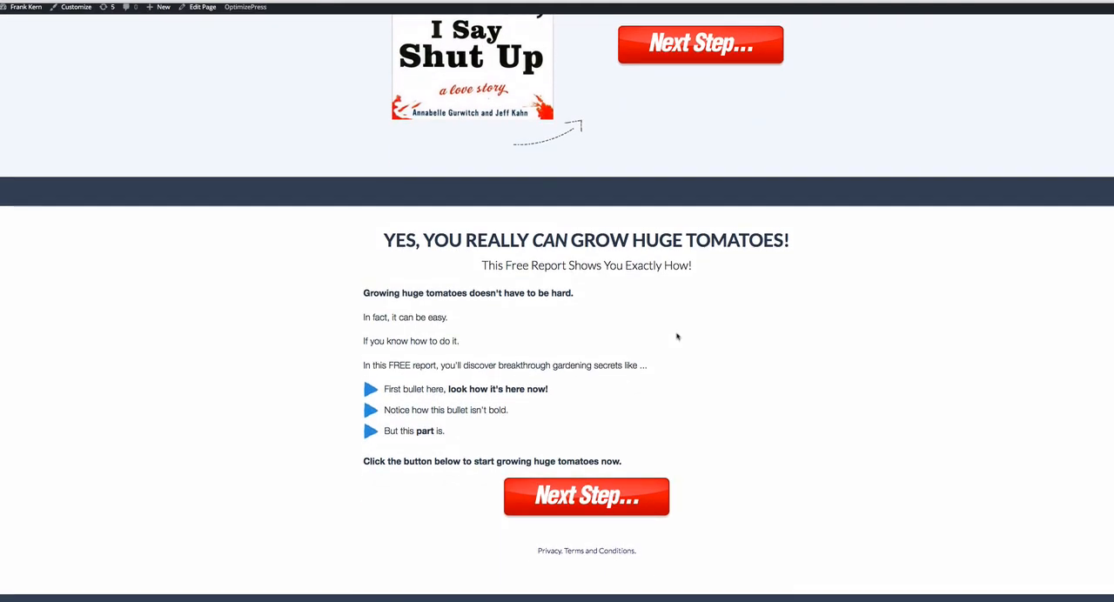
pyautogui.scroll(2, 677, 337)
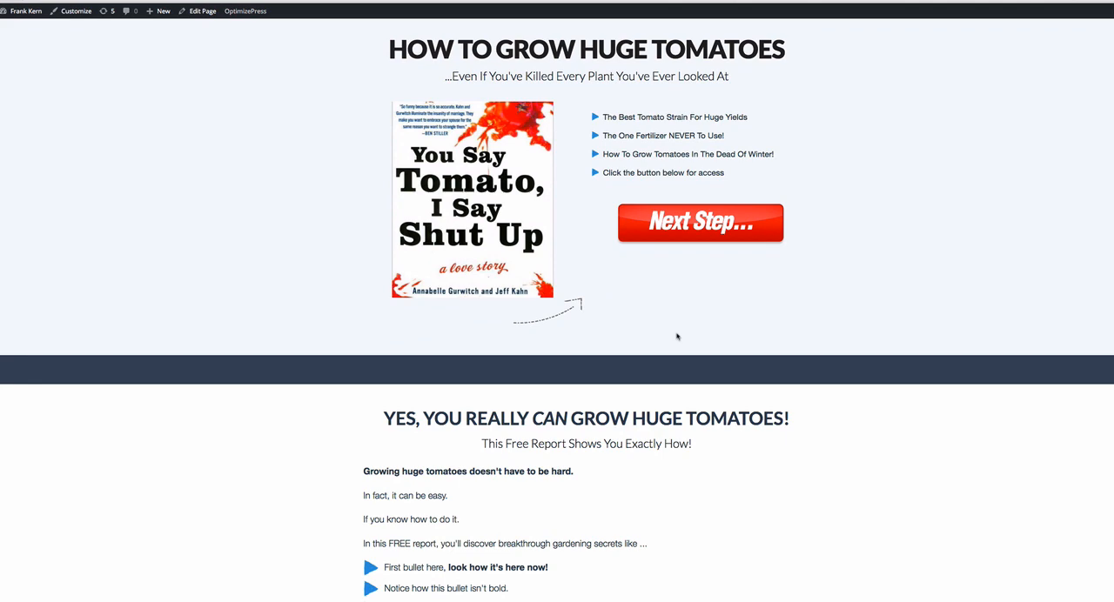
pyautogui.scroll(-2, 677, 336)
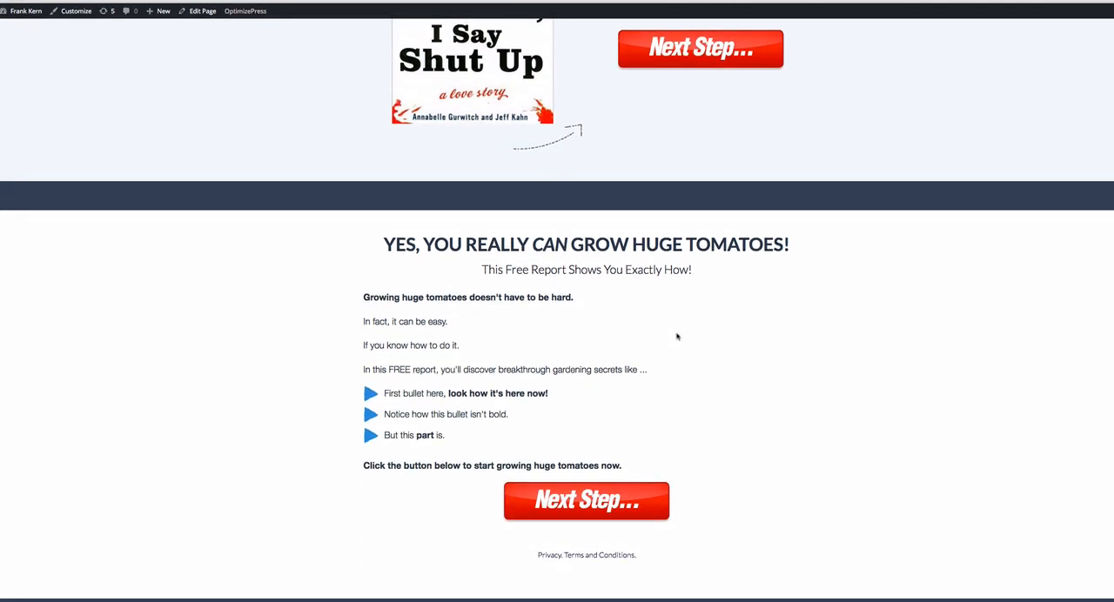
pyautogui.scroll(2, 677, 337)
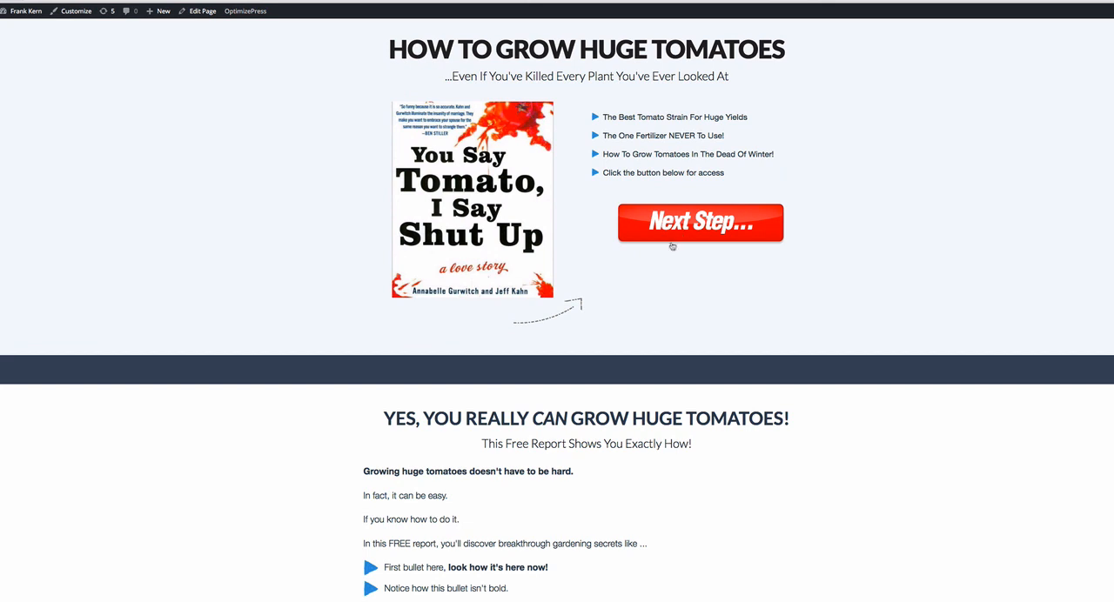
pyautogui.scroll(-1, 669, 252)
pyautogui.scroll(-3, 668, 252)
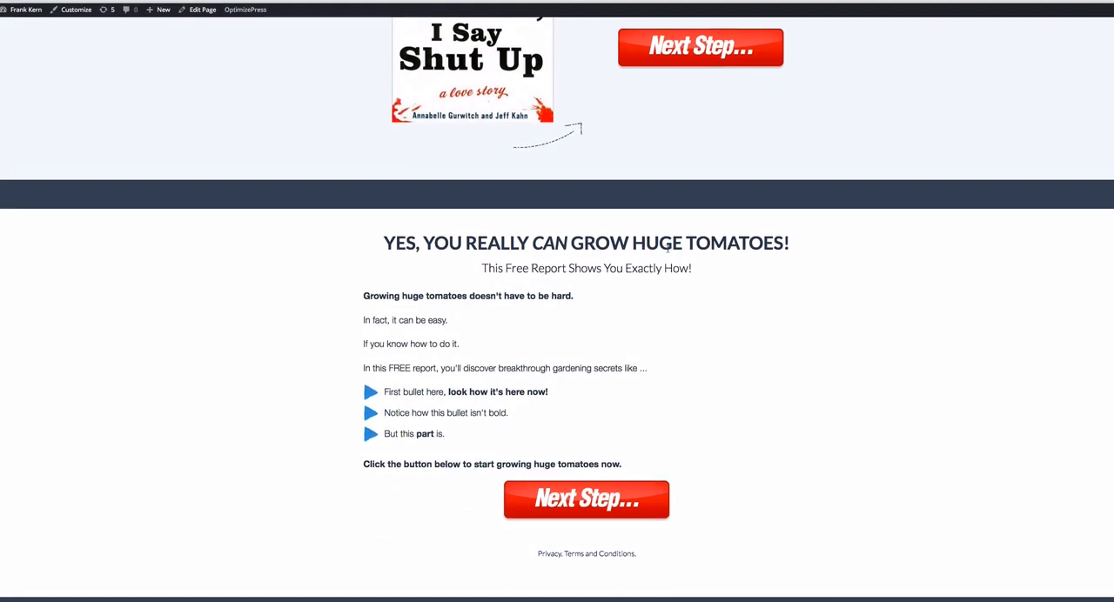